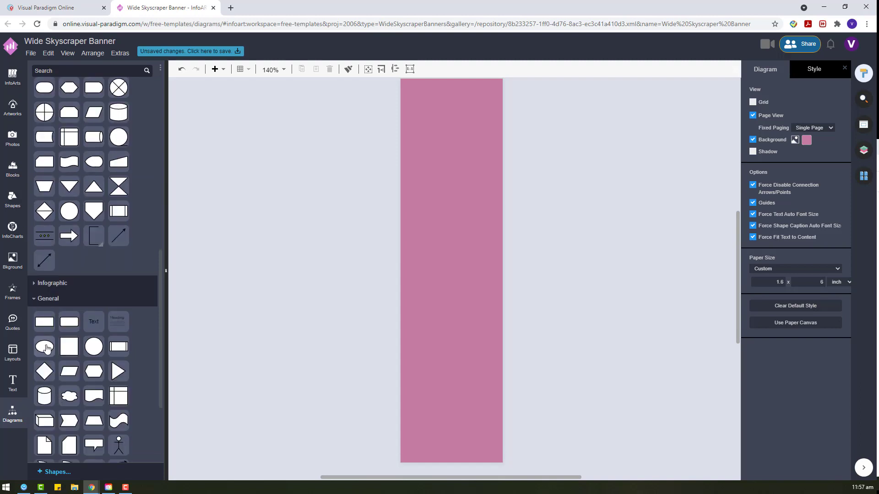
Add a white rectangle, fit it to the banner's full width and extend it down to the banner's bottom edge
left_click_drag(45, 322, 440, 305)
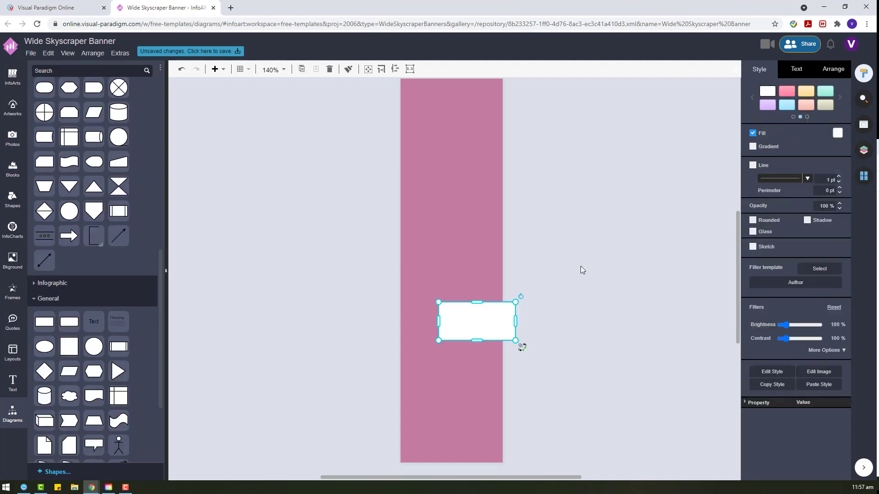
left_click_drag(509, 330, 503, 367)
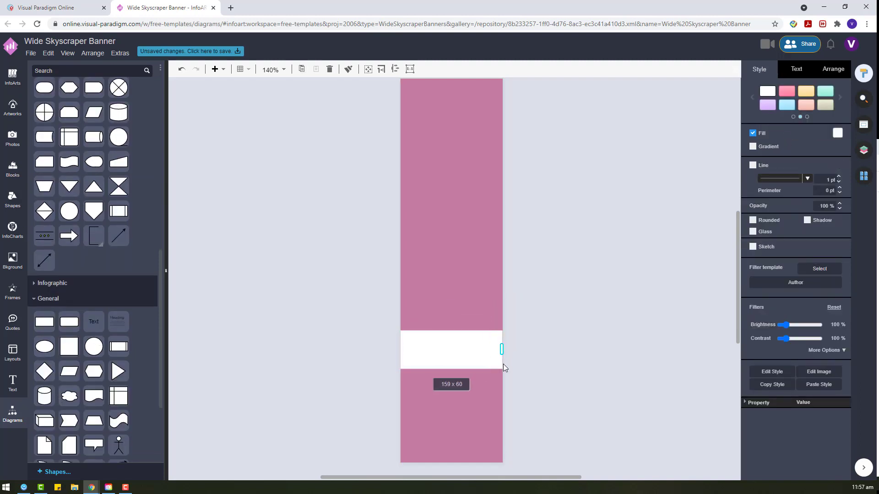
scroll(503, 366, "up", 6)
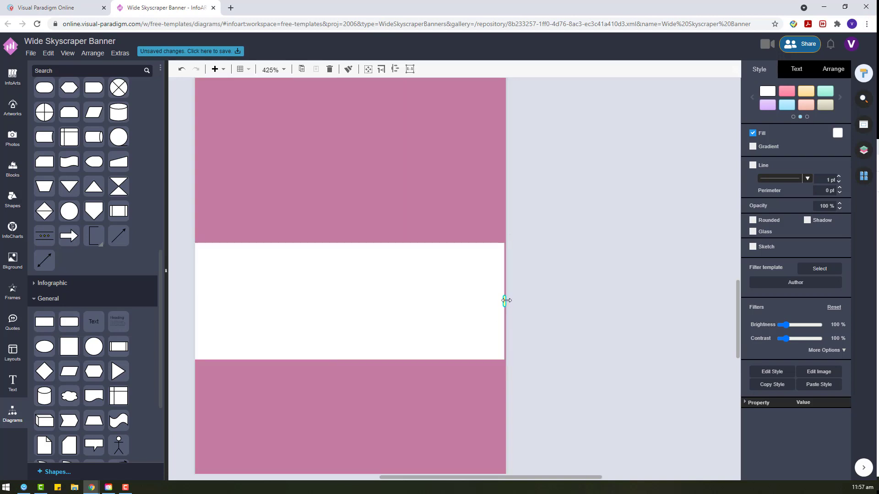
left_click(528, 331)
scroll(510, 348, "down", 7)
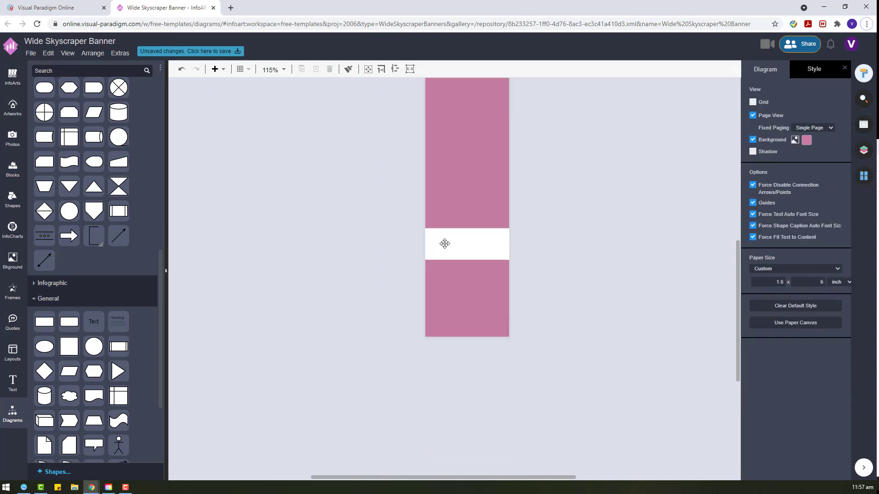
left_click_drag(445, 244, 467, 270)
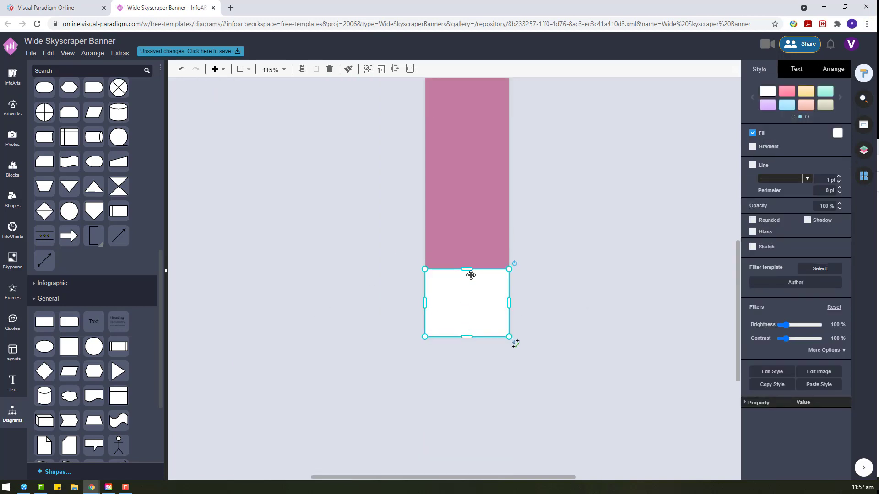
Copy the white rectangle to the banner's top edge and reduce the copy to about half its height
key("ctrl+c")
key("ctrl+v")
scroll(551, 333, "up", 3)
left_click_drag(489, 421, 447, 173)
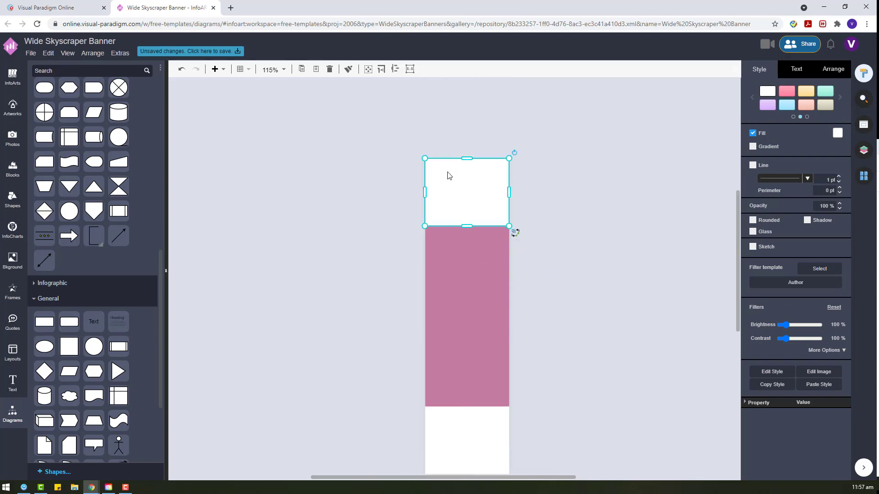
left_click(578, 300)
left_click_drag(460, 205, 463, 190)
left_click(574, 339)
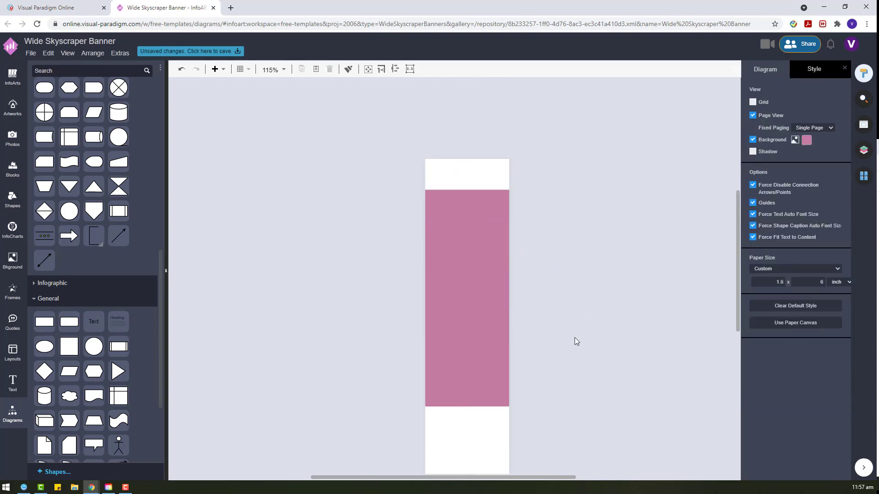
Paste another white rectangle, shrink it to a narrow bar and place it in the lower part of the pink area
scroll(463, 249, "down", 4)
left_click(463, 260)
key("ctrl+v")
scroll(529, 327, "up", 3)
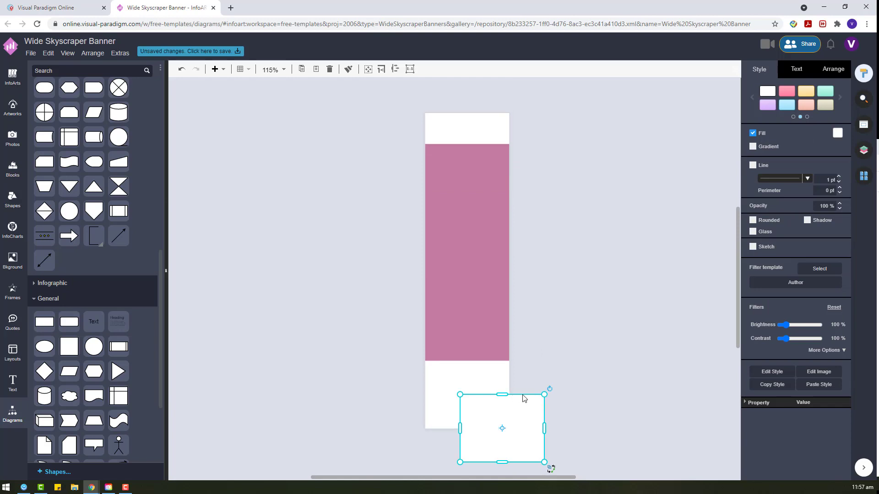
left_click_drag(544, 394, 517, 408)
left_click_drag(488, 464, 486, 302)
left_click(591, 289)
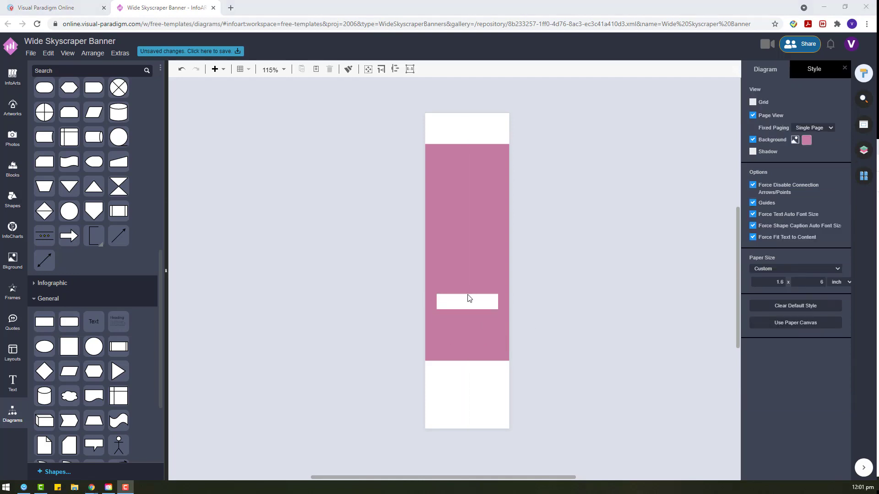
Fill the narrow bar in the pink area with pale yellow
left_click(468, 300)
left_click(836, 134)
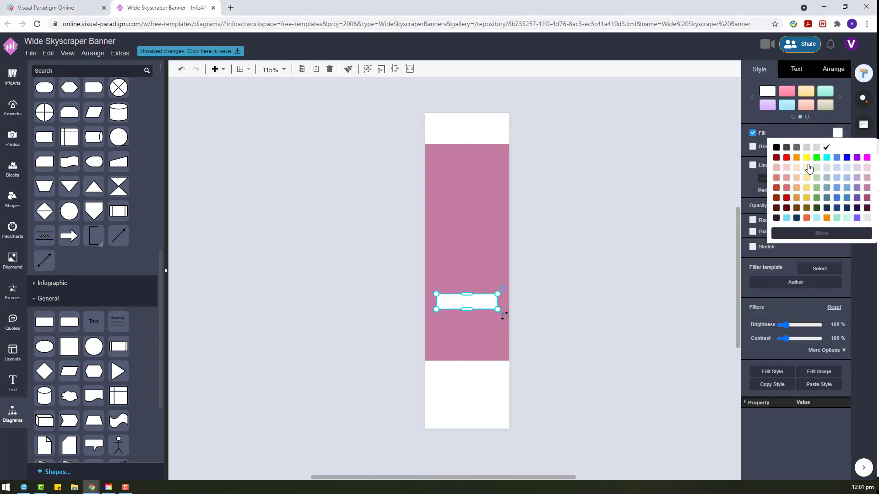
left_click(807, 167)
left_click(480, 326)
Add a placeholder text box on the canvas beside the banner and enlarge it
double_click(570, 254)
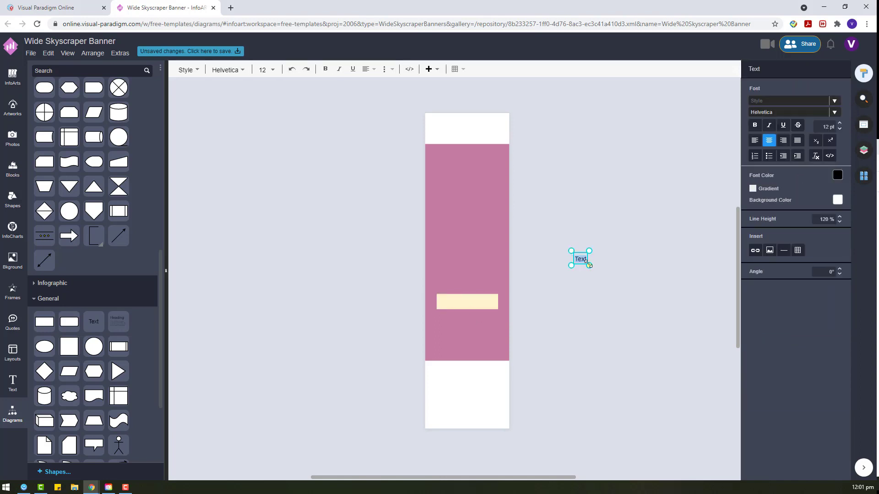
left_click_drag(589, 264, 632, 302)
Search the artwork library for "make up" and "lipstick" and look through its categories
left_click(12, 108)
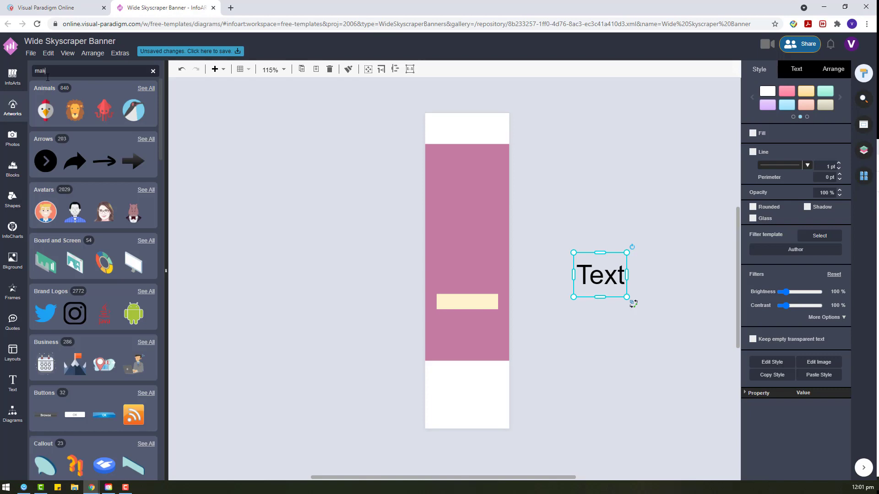
key("Return")
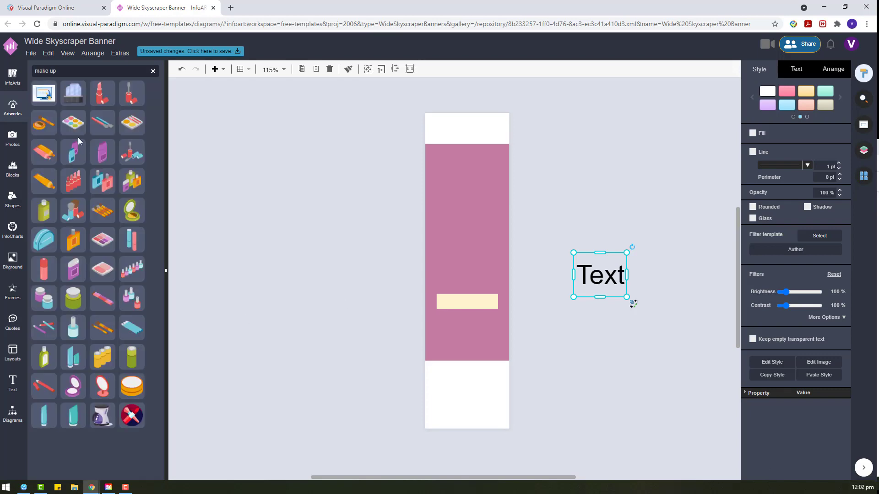
left_click(15, 106)
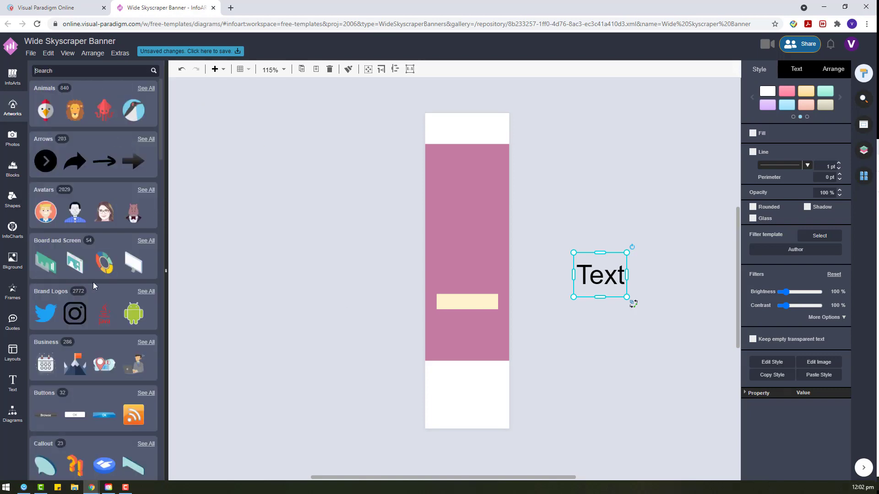
scroll(94, 283, "down", 15)
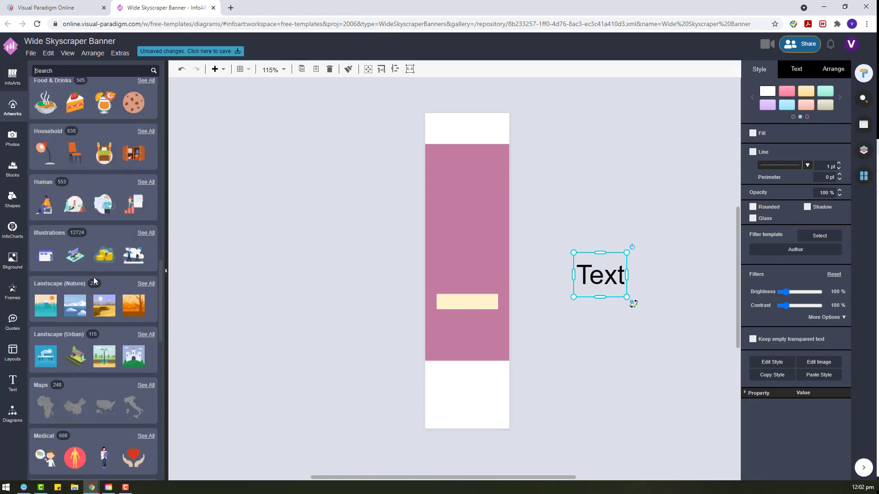
scroll(93, 276, "down", 15)
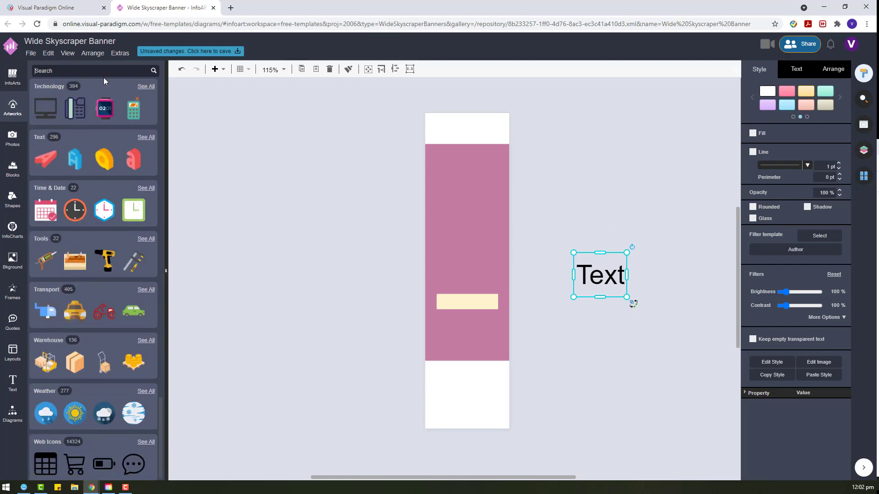
type("lipstick")
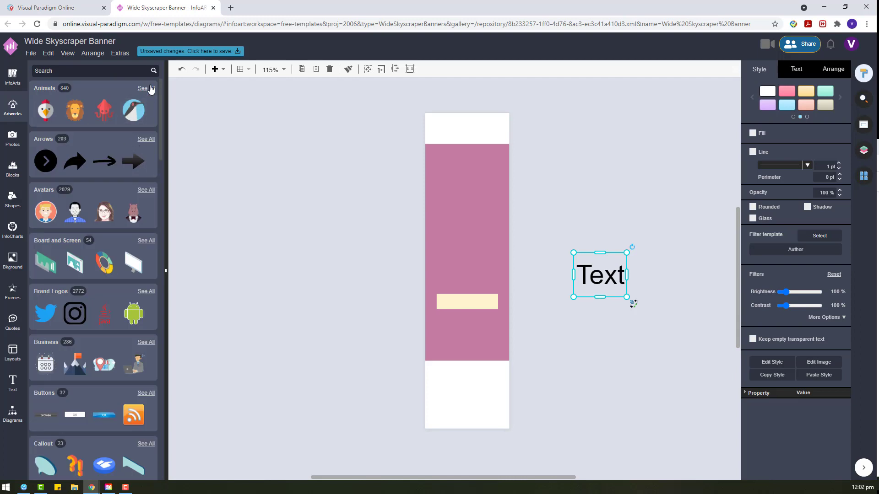
Place the red heart button artwork from the Callout category on the pink area, just above the yellow bar
scroll(87, 230, "down", 6)
left_click(140, 175)
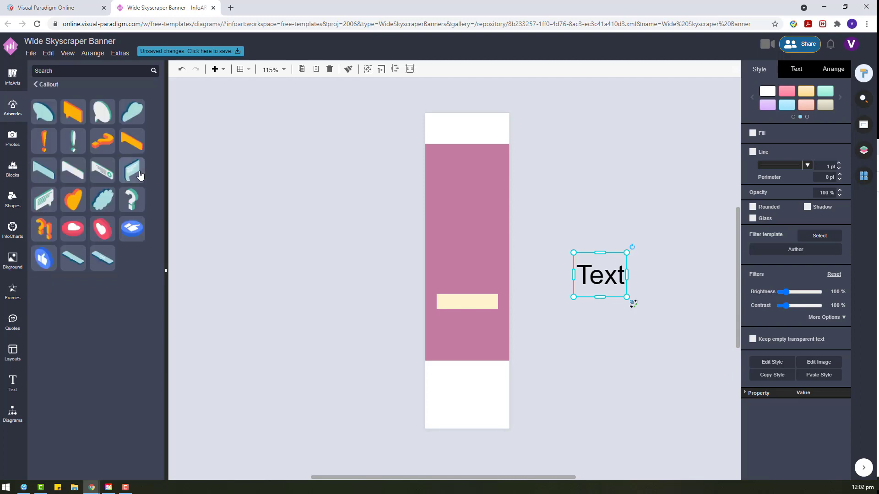
left_click_drag(74, 229, 431, 279)
left_click_drag(419, 289, 451, 271)
left_click(351, 260)
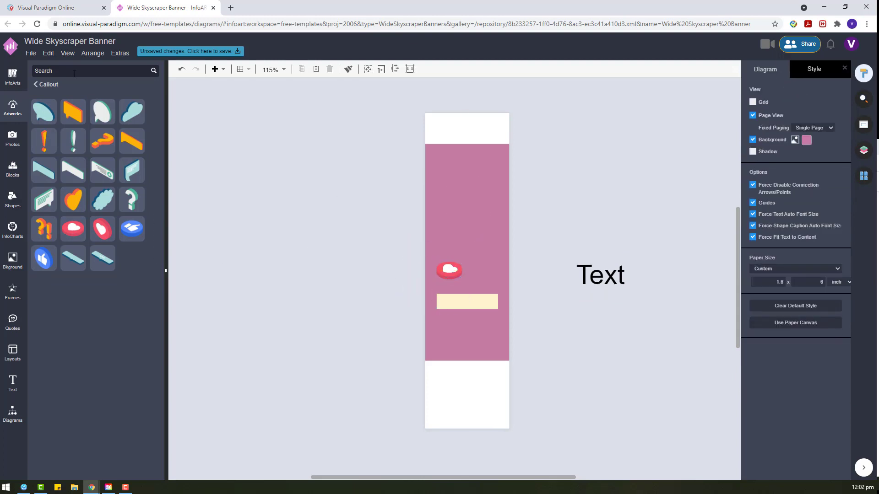
Search the artworks for "make up" and place the eyeshadow palette and the brush set on the canvas beside the banner
left_click(16, 107)
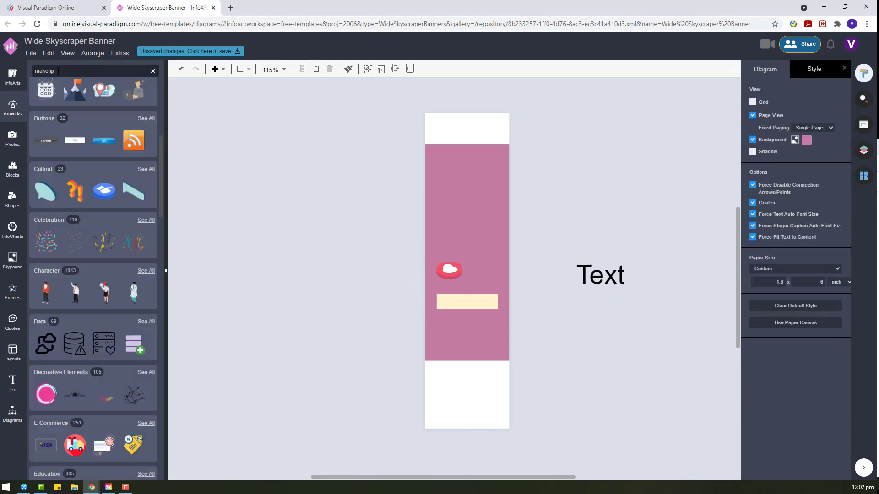
left_click(58, 70)
type("make up")
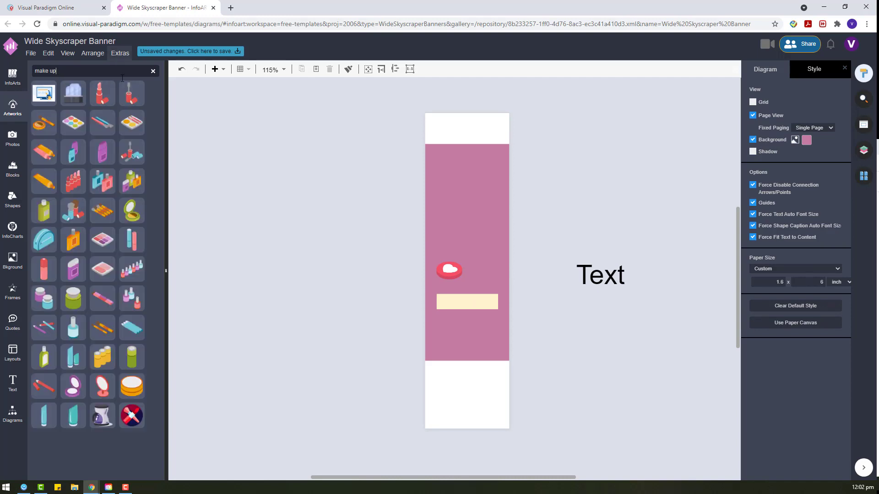
left_click_drag(103, 239, 277, 276)
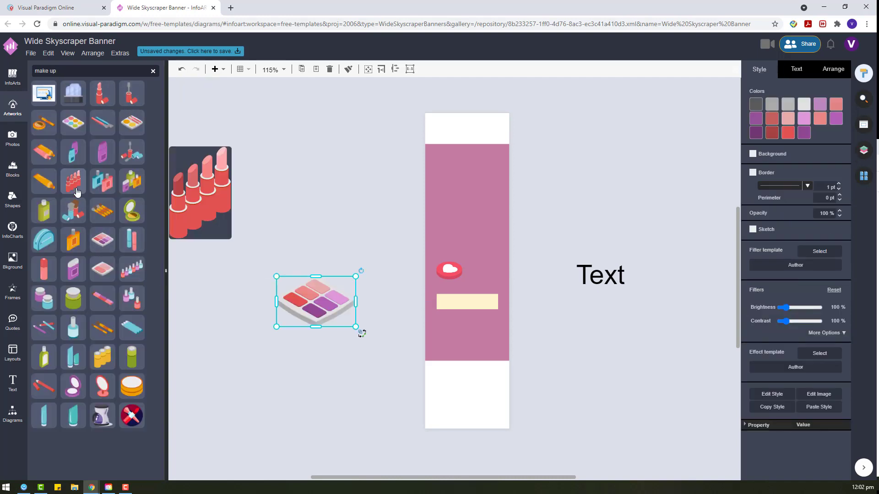
left_click_drag(73, 210, 264, 222)
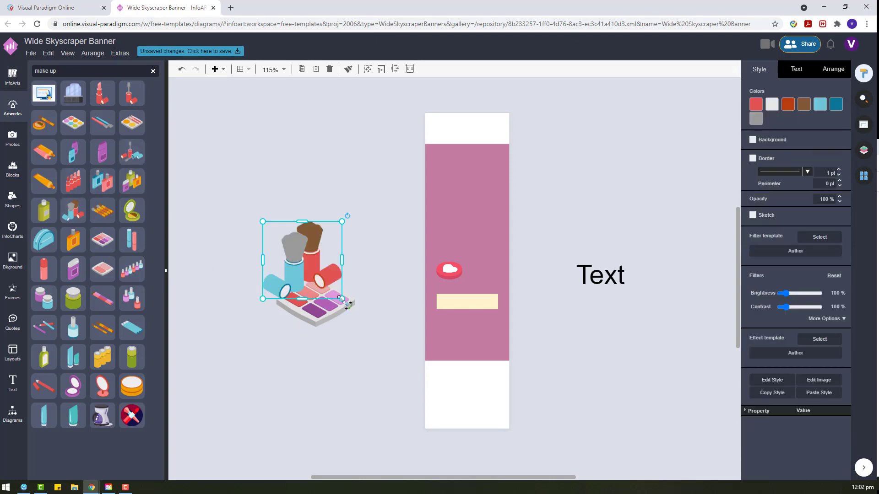
Arrange the palette at the brush set's lower right and scale both artworks down together
mouse_move(329, 305)
left_mouse_down()
mouse_move(372, 305)
mouse_move(364, 305)
left_mouse_up()
left_click_drag(237, 199, 407, 351)
left_click(407, 351)
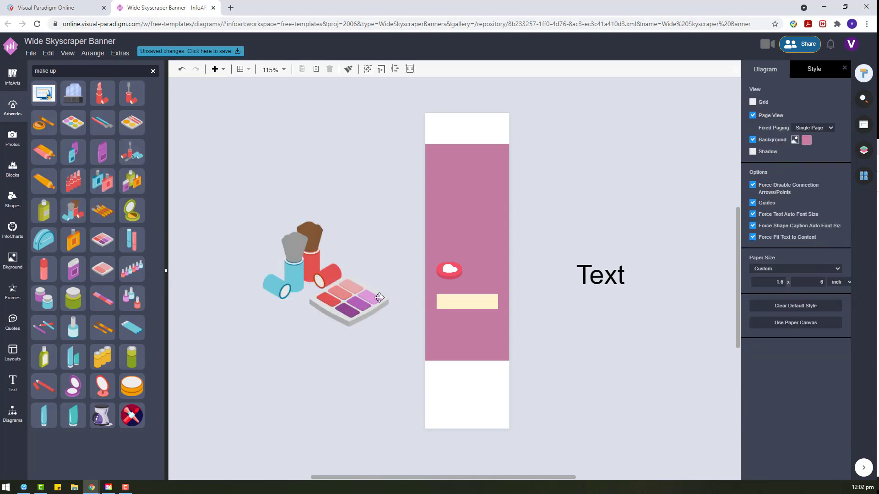
left_click_drag(367, 301, 362, 308)
left_click_drag(236, 209, 424, 370)
left_click_drag(385, 221, 347, 295)
Place the brushes and palette on the pink area above the yellow bar, with the red heart button at their lower left
left_click_drag(458, 271, 569, 317)
left_click(290, 299)
mouse_move(290, 299)
left_mouse_down()
mouse_move(465, 257)
mouse_move(457, 247)
left_mouse_up()
left_click(550, 216)
left_click_drag(326, 142, 555, 301)
left_click_drag(475, 264, 478, 233)
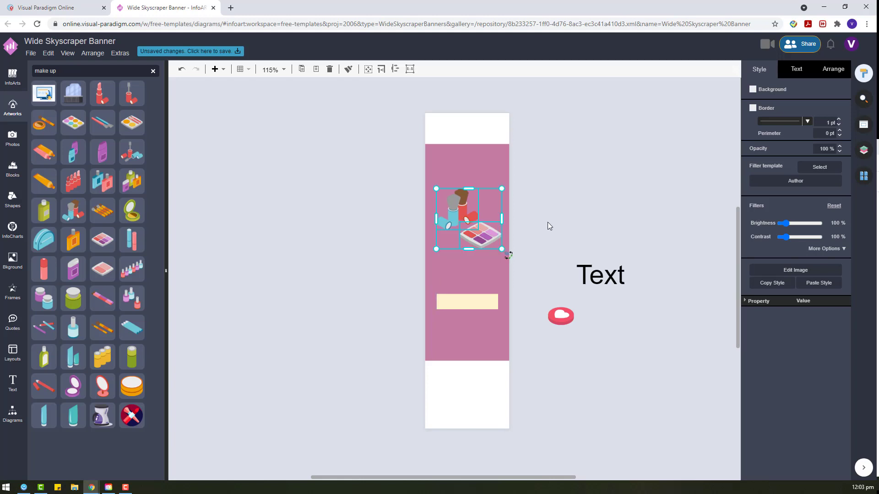
left_click_drag(561, 316, 449, 251)
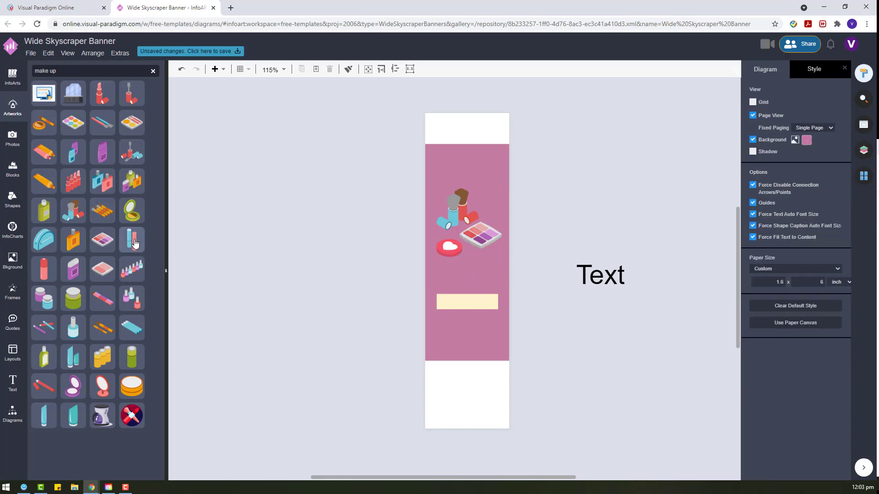
Add the blue and pink tubes, the blue pencil set and the green compact, trying the pencils above the yellow bar
left_click_drag(135, 243, 575, 241)
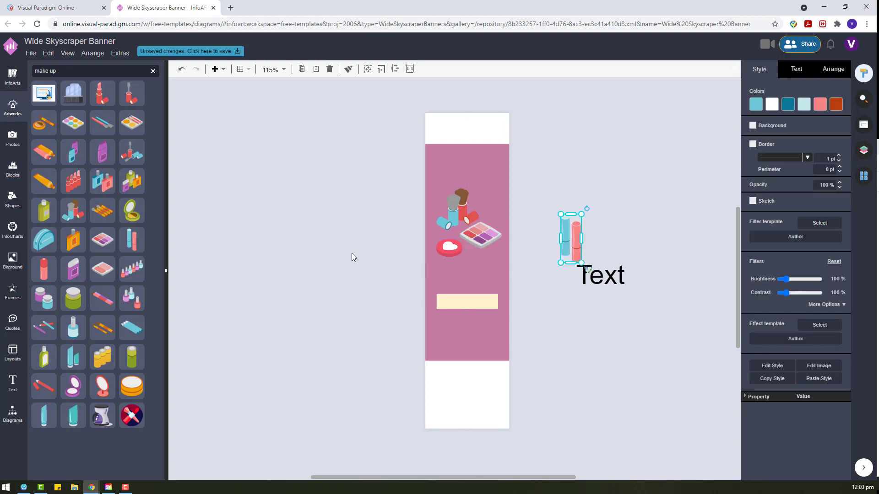
left_click_drag(132, 328, 519, 271)
left_click_drag(531, 306, 492, 289)
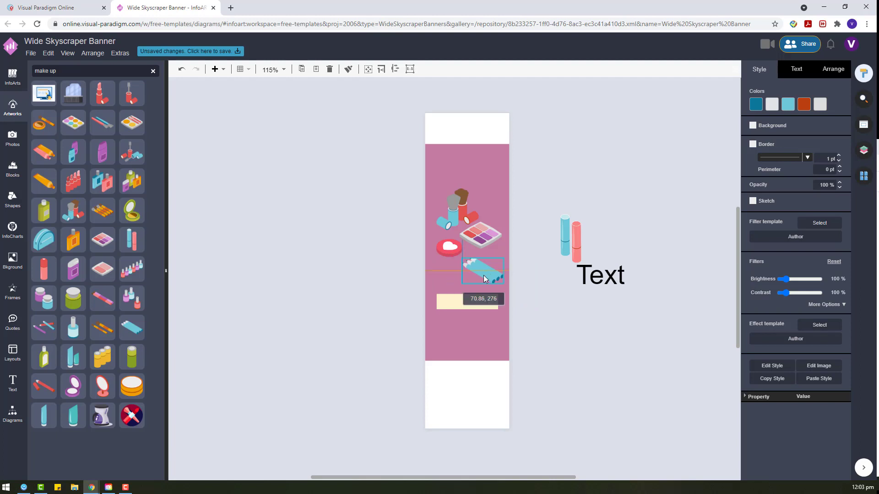
left_click(566, 276)
left_click_drag(135, 205, 246, 274)
left_click(412, 265)
Move the blue pencils off the banner, add the three nail polish bottles, and place them scaled down above the yellow bar
mouse_move(132, 298)
left_mouse_down()
mouse_move(406, 251)
mouse_move(392, 247)
left_mouse_up()
left_click_drag(480, 270, 559, 284)
left_click(399, 286)
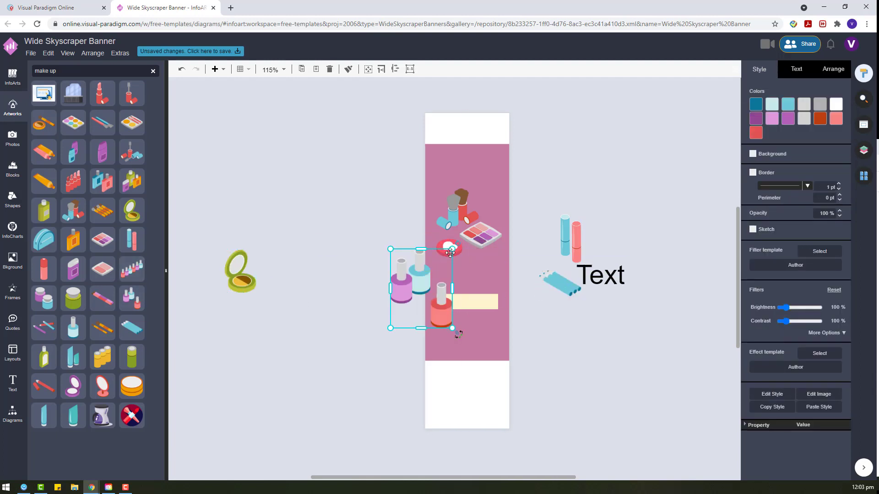
left_click_drag(455, 249, 424, 287)
left_click_drag(412, 314, 477, 276)
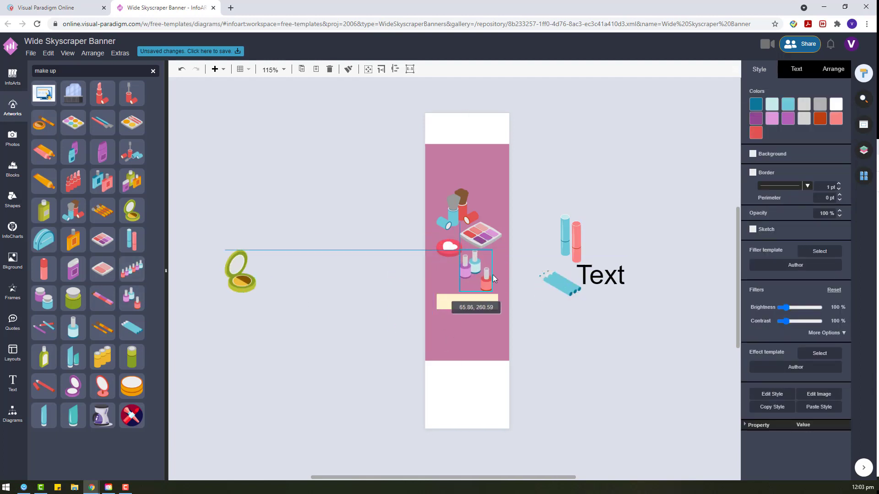
left_click(518, 284)
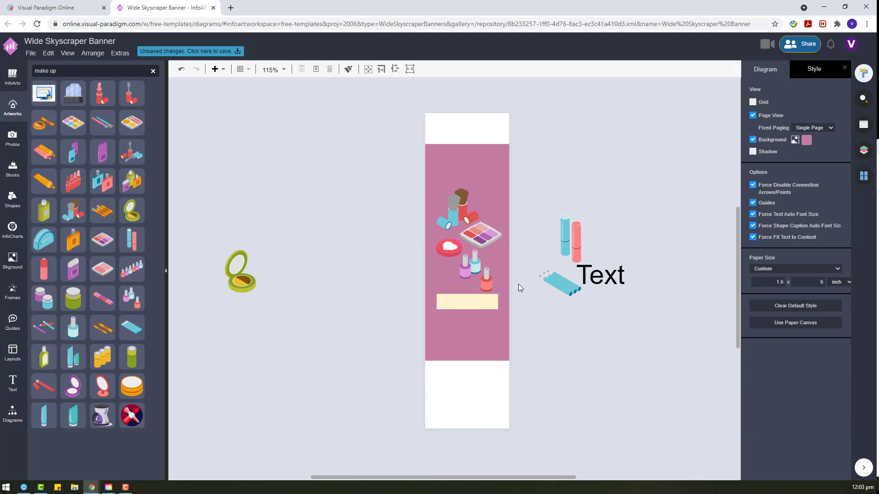
Move the brushes, palette, heart button and nail polish bottles up together within the pink area
left_click(450, 247)
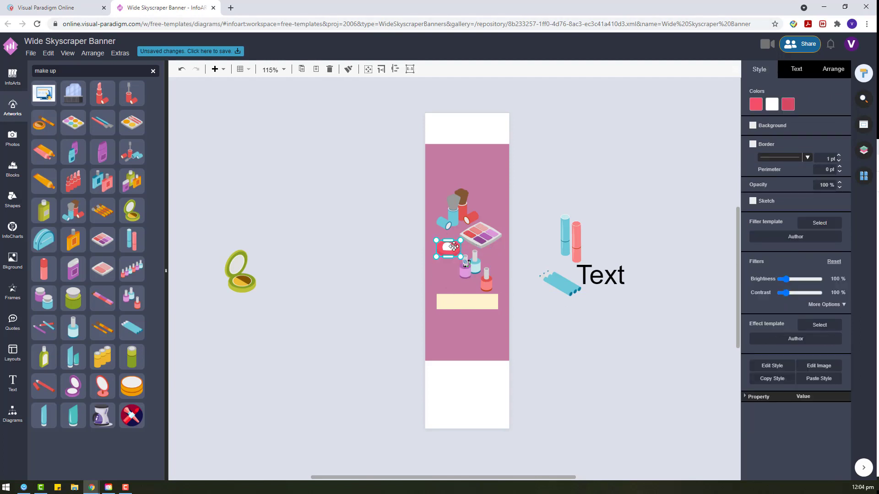
left_click_drag(365, 153, 553, 304)
left_click_drag(474, 259, 474, 238)
left_click(520, 256)
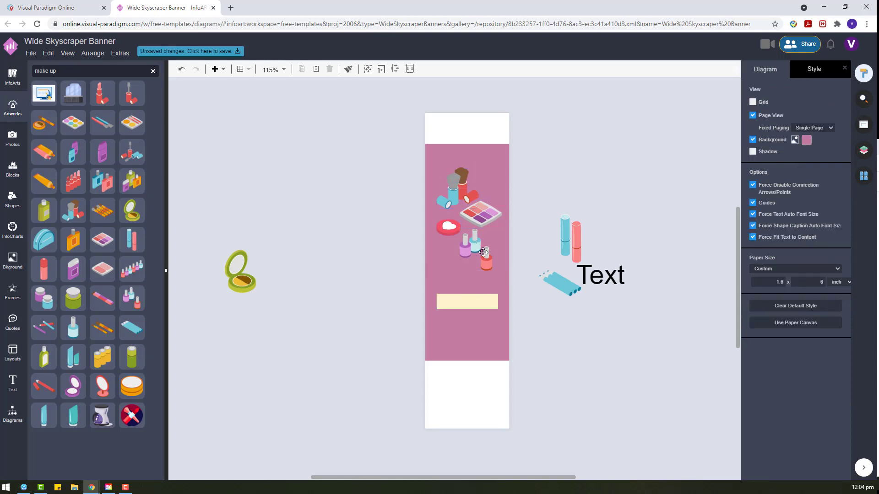
Enlarge the nail polish bottles slightly toward the yellow bar
left_click(486, 261)
left_click_drag(492, 270, 501, 282)
left_click(556, 210)
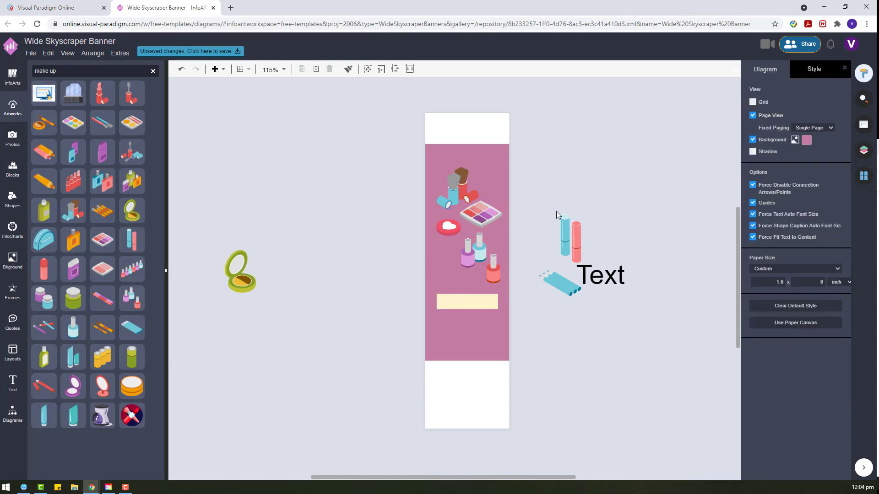
Delete the green compact artwork beside the banner
left_click_drag(249, 274, 410, 295)
key("Delete")
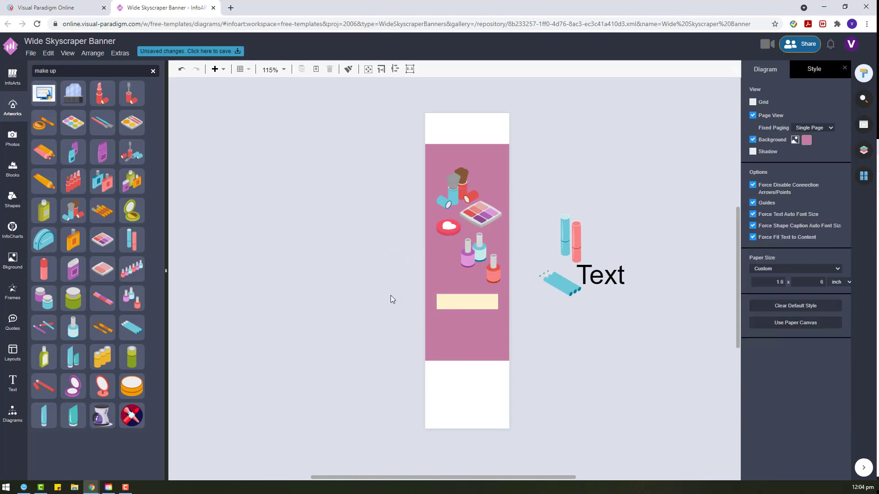
Delete the two upright tubes and the blue pencils from the space beside the banner
mouse_move(542, 239)
left_mouse_down()
mouse_move(432, 257)
mouse_move(583, 224)
left_mouse_up()
key("Delete")
left_click(562, 282)
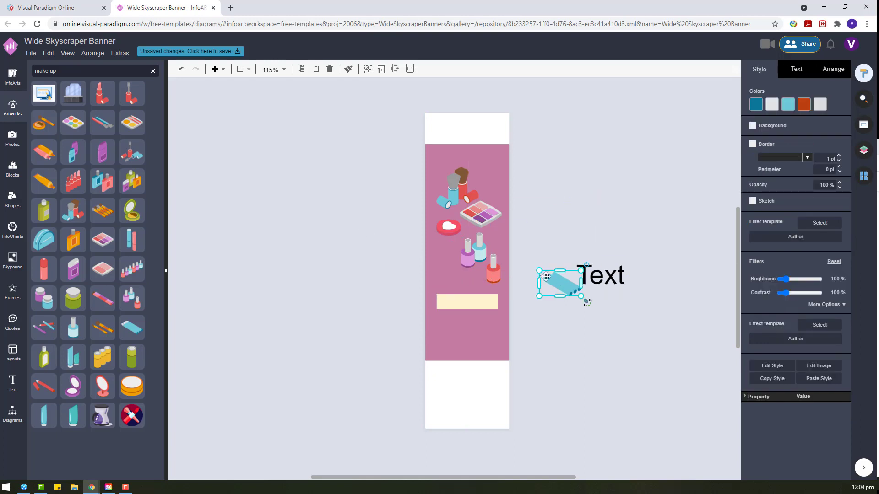
key("Delete")
Replace the three nail polish bottles on the banner with the scaled-down row of six bottles above the yellow bar
left_click(127, 271)
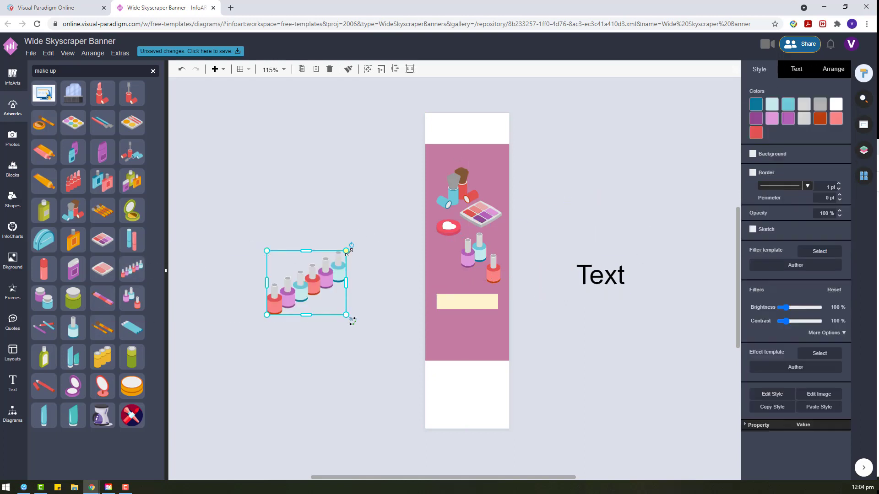
left_click_drag(348, 250, 314, 288)
left_click_drag(297, 298, 397, 273)
left_click_drag(495, 263, 585, 264)
left_click_drag(390, 270, 463, 258)
left_click_drag(484, 241, 497, 230)
left_click(540, 244)
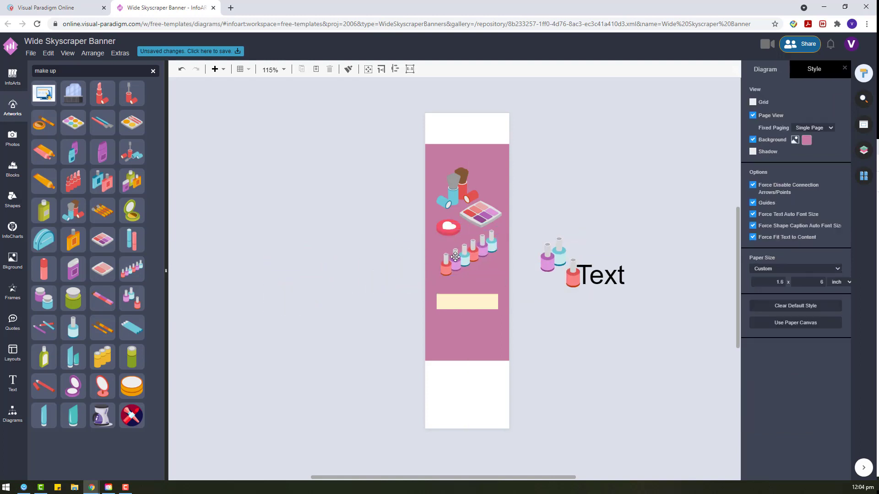
Fine-tune the size and centring of the six-bottle row above the yellow bar, and move the heart button and palette slightly down
left_click_drag(454, 256, 455, 257)
left_click_drag(498, 231, 500, 229)
left_click_drag(471, 258, 470, 262)
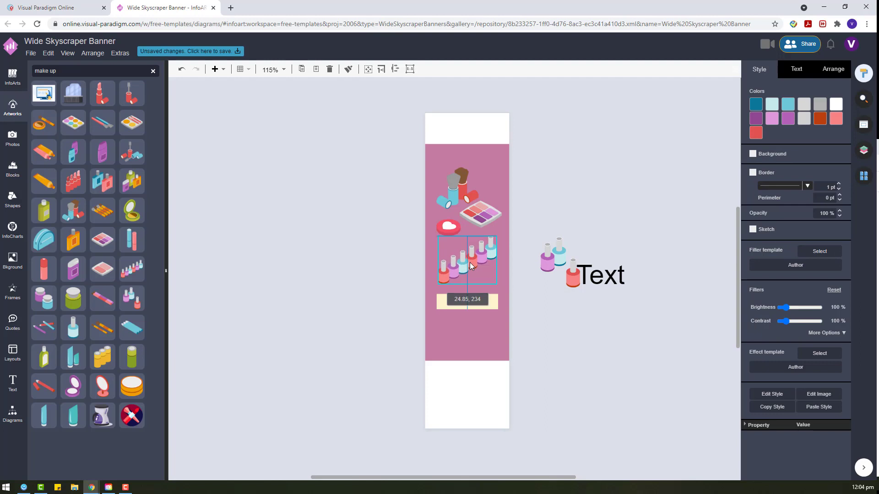
left_click(529, 266)
left_click_drag(450, 228, 450, 236)
left_click_drag(480, 214, 481, 217)
left_click(558, 189)
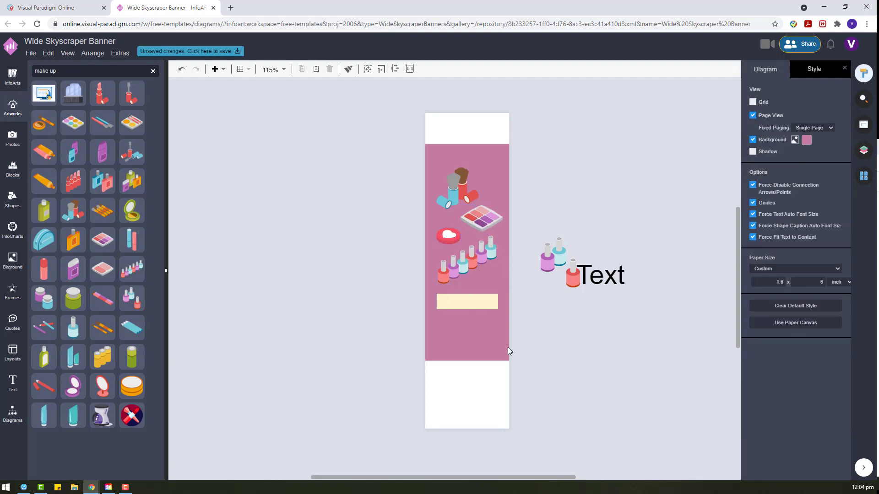
Change the banner background to light pink, and delete the three nail polish bottles and the text beside the banner
left_click(806, 140)
left_click(786, 175)
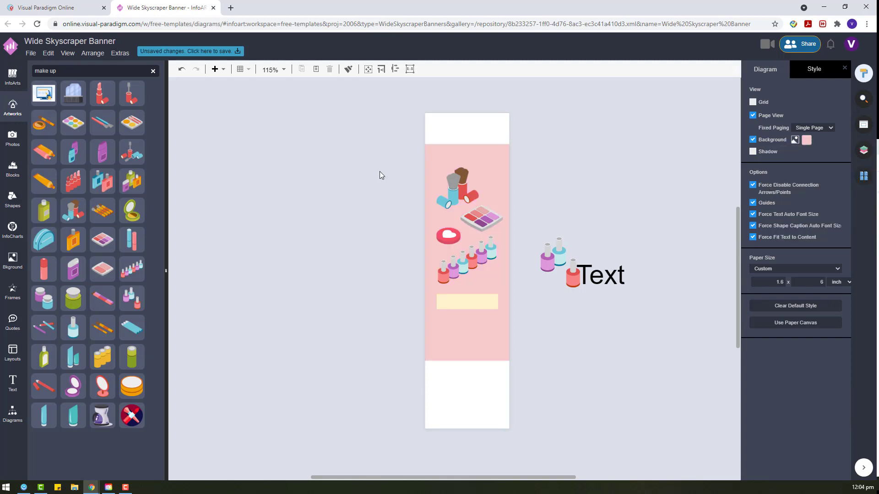
left_click_drag(649, 322, 512, 218)
key("Delete")
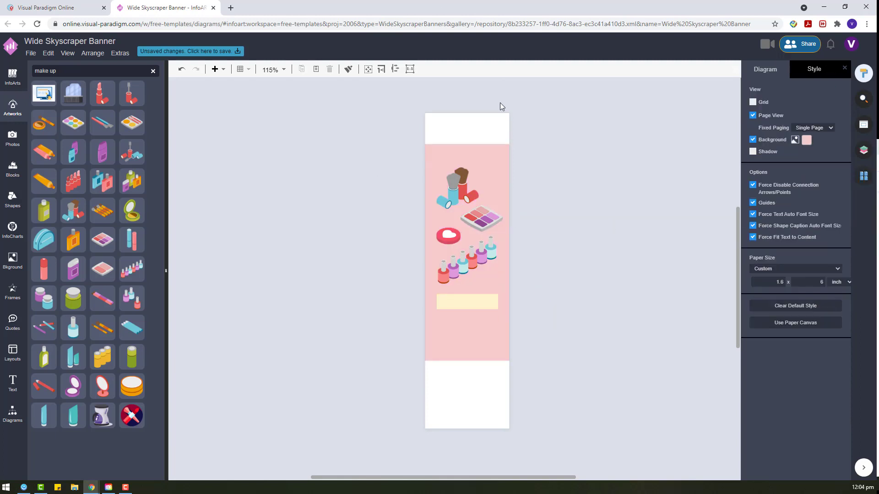
Add a new, smaller text box beside the banner
double_click(541, 252)
left_click_drag(560, 264, 589, 290)
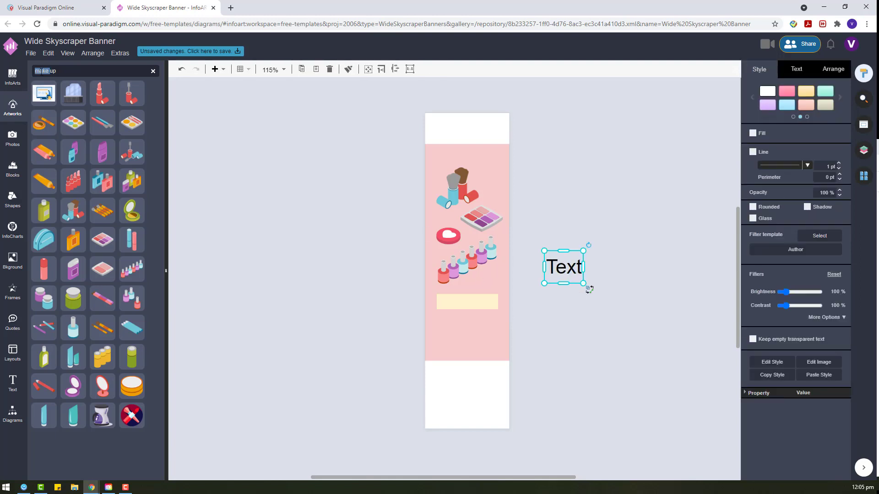
Search the artworks for "beauty", and add the outlined eight-petal flower beside the banner in place of the heart outline tried first
type("lips")
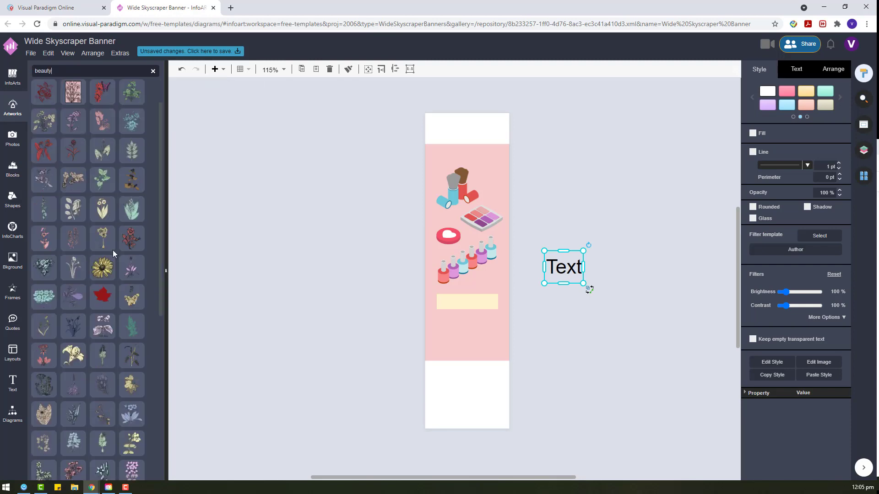
scroll(88, 245, "down", 8)
scroll(64, 229, "down", 10)
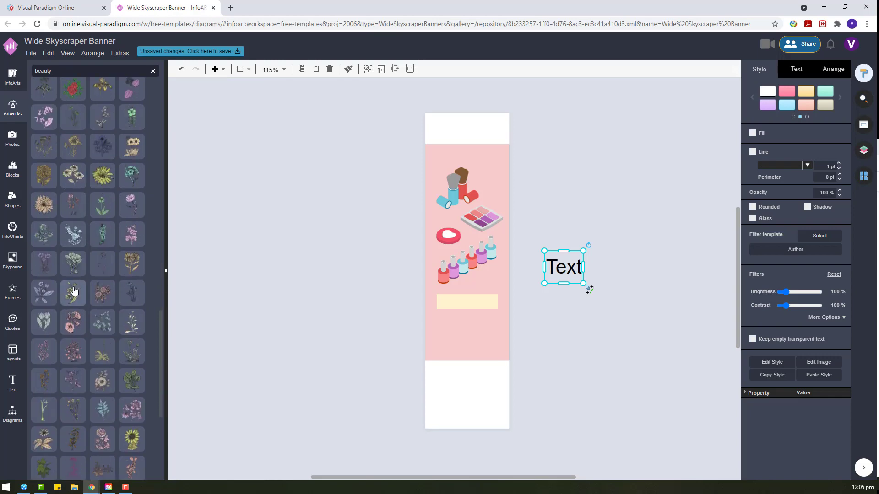
scroll(60, 291, "down", 10)
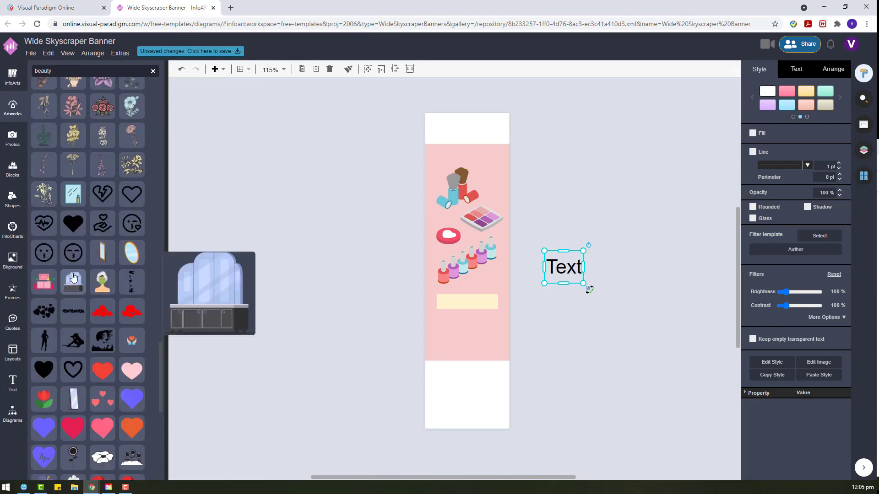
left_click_drag(73, 93, 269, 165)
scroll(130, 177, "down", 12)
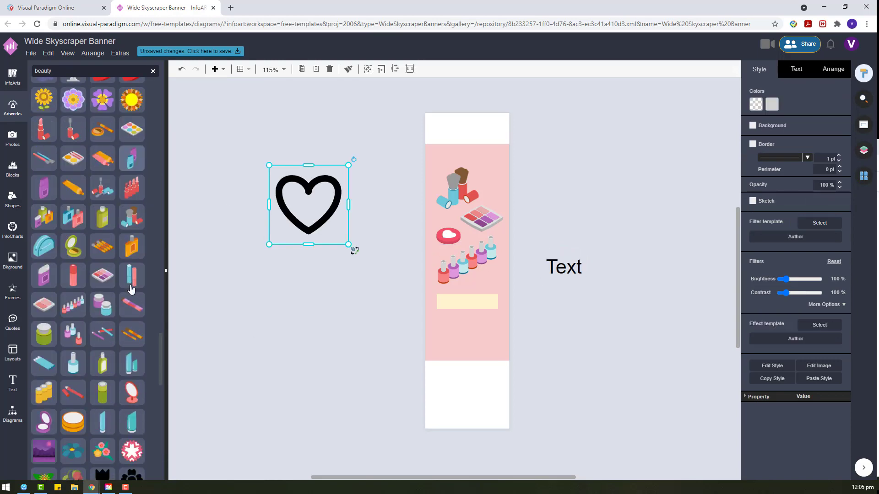
left_click_drag(103, 147, 279, 200)
key("Delete")
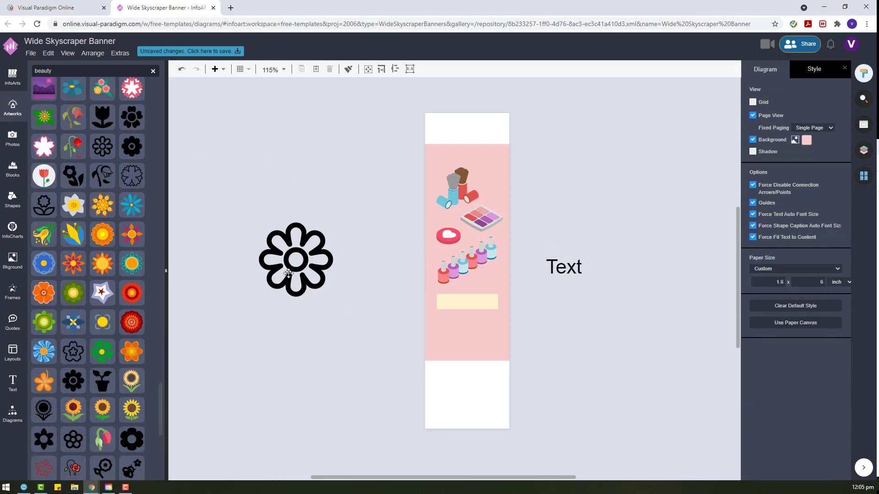
Try the outlined flower with two leaves above the eight-petal flower and open its colour choices
left_click(288, 272)
left_click_drag(44, 205, 270, 145)
left_click(755, 105)
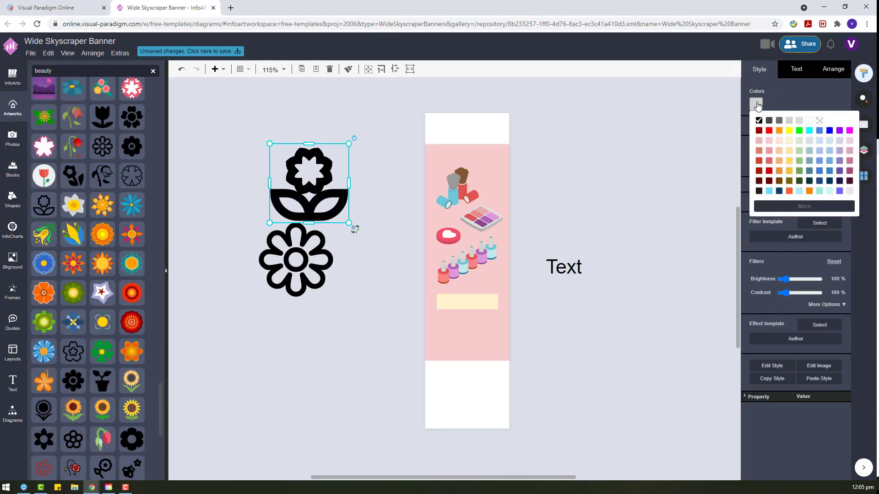
Copy the colour code #f25066 from the heart button's main red
left_click(448, 236)
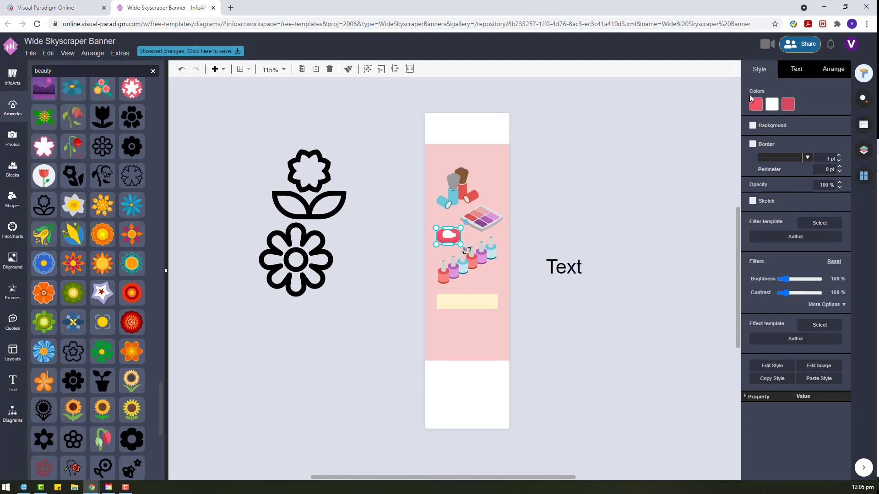
left_click(755, 104)
left_click(797, 207)
left_click(797, 200)
left_click(832, 227)
left_click(755, 105)
right_click(797, 213)
left_click(779, 251)
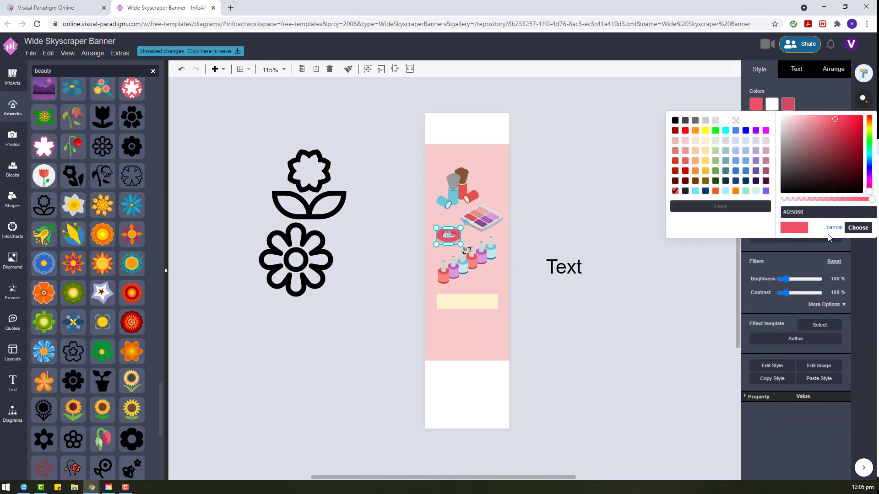
Recolour the red parts of the brushes artwork with the heart button's red
left_click(457, 186)
left_click(754, 105)
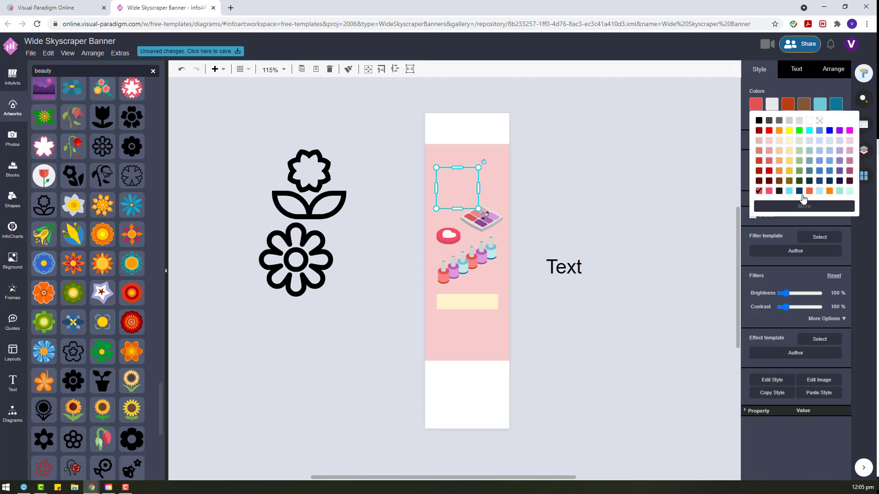
left_click(754, 198)
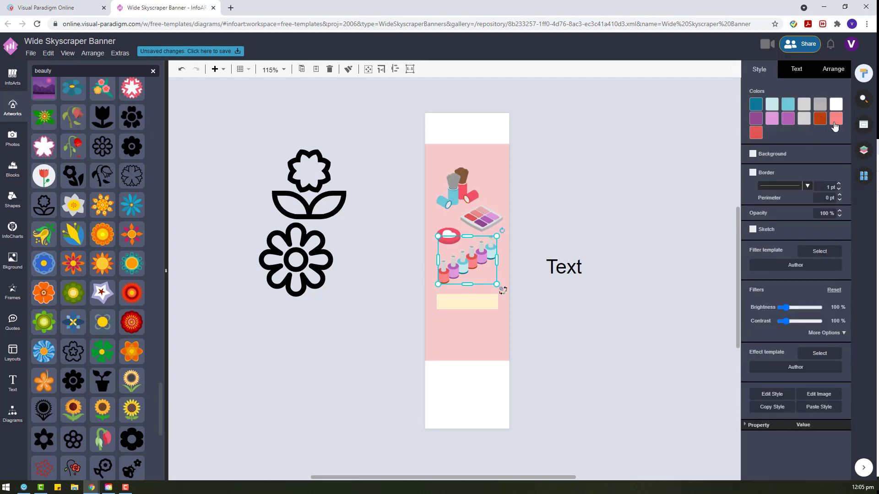
Recolour both the red and the salmon of the nail polish bottles with the heart button's red
left_click(752, 136)
left_click(769, 217)
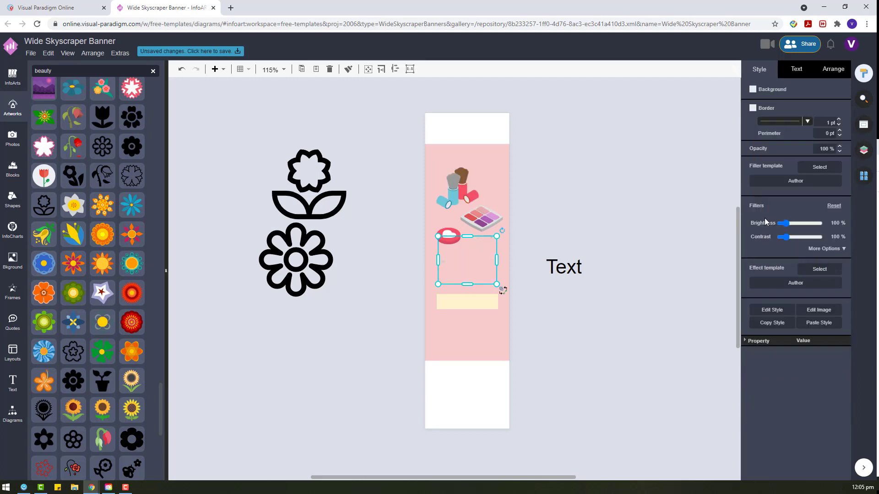
left_click(542, 222)
left_click(454, 252)
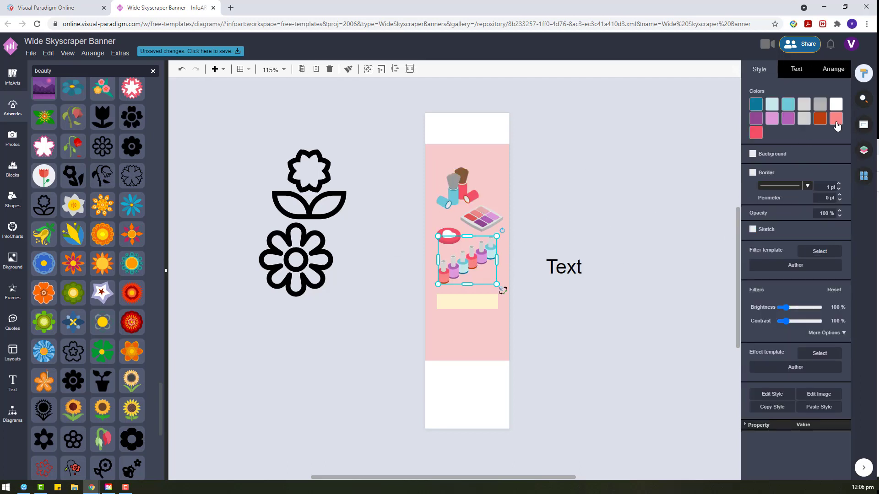
left_click(836, 122)
left_click(785, 212)
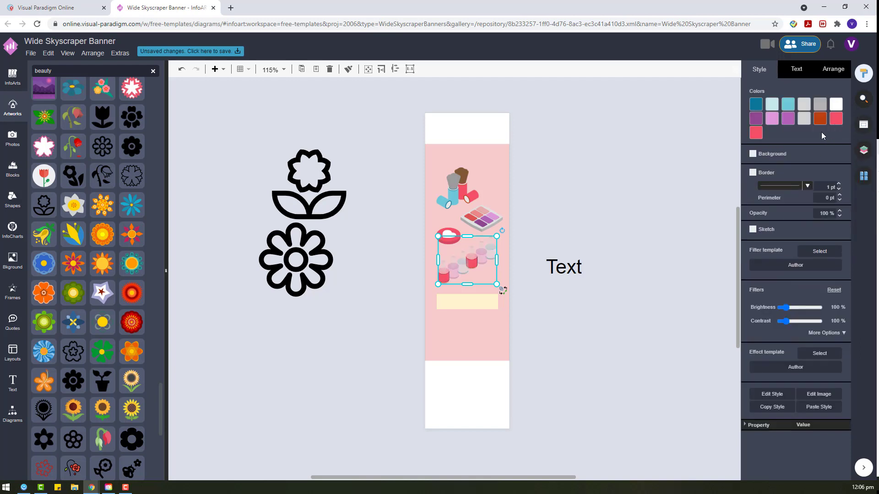
Give the last red swatch of the nail polish bottles a slightly darker custom shade
left_click(756, 134)
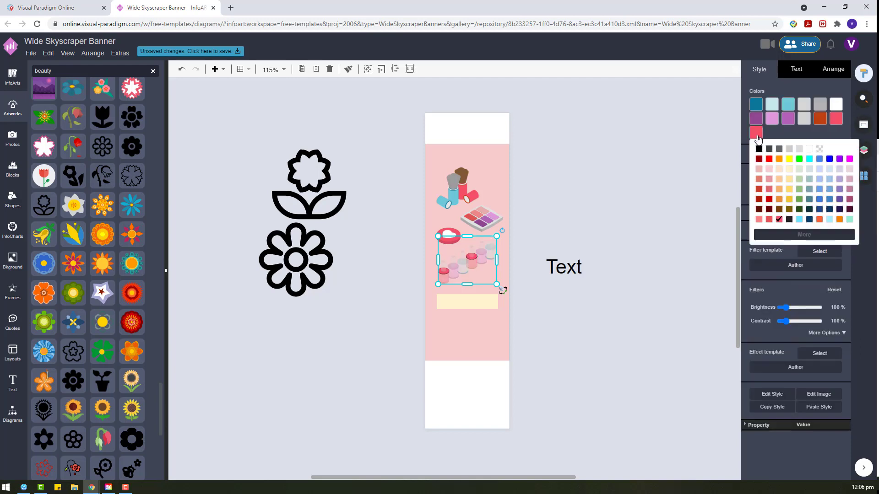
left_click(818, 235)
left_click(825, 148)
left_click(857, 258)
left_click(525, 314)
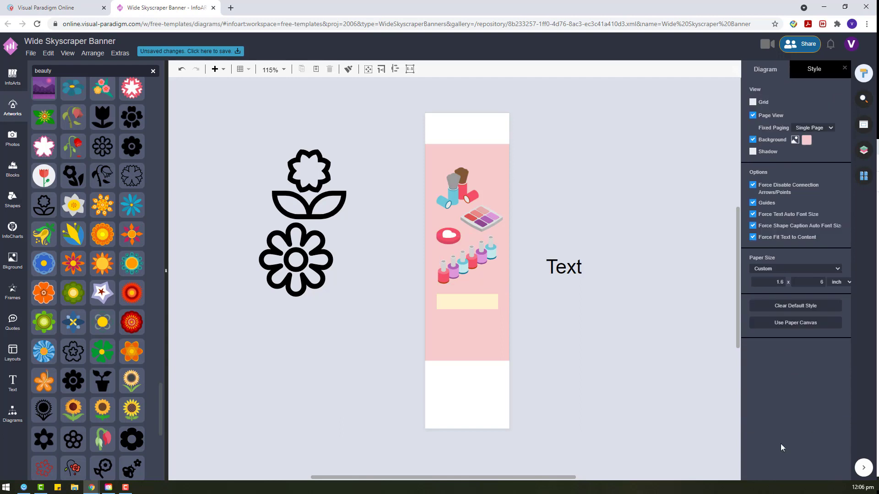
Recolour the eight-petal flower outline with the heart button's red and delete the leafy flower above it
left_click(295, 233)
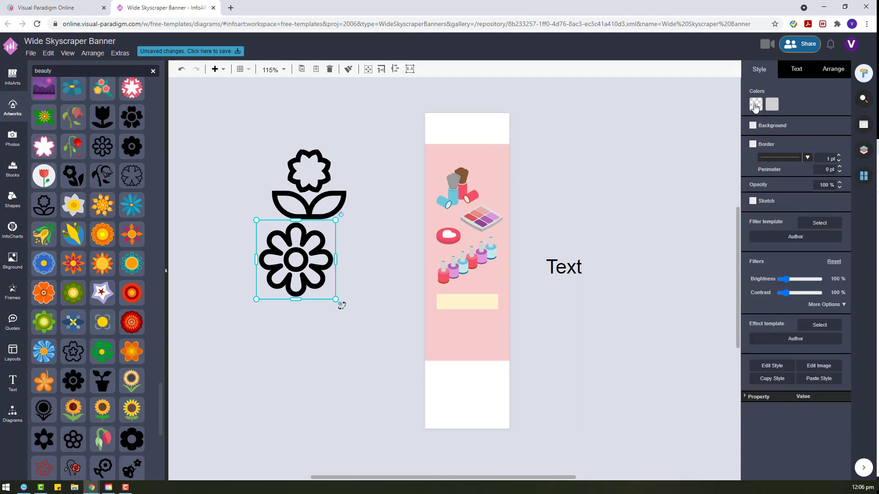
left_click(771, 104)
left_click(806, 191)
left_click(326, 169)
key("Delete")
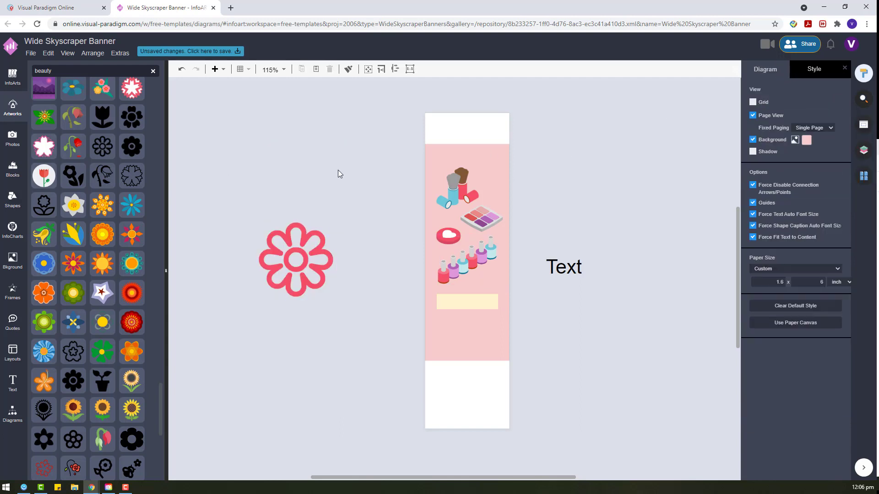
Scale the red flower down into the banner's top white block, aligned with the heart button, and move the yellow bar slightly down
left_click(327, 289)
left_click_drag(335, 299, 448, 129)
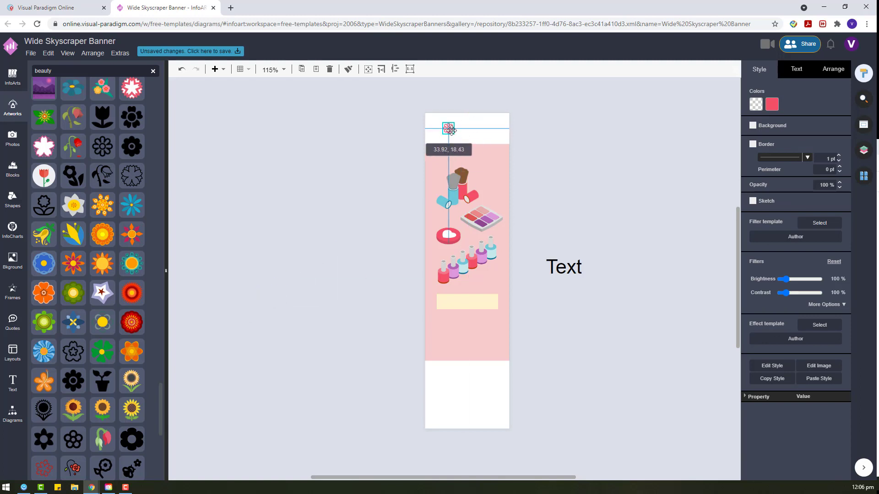
left_click(534, 227)
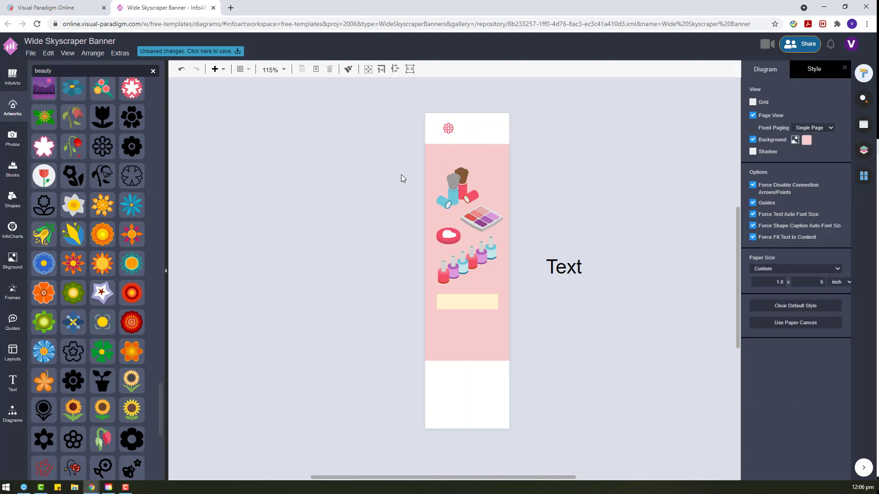
left_click(474, 300)
Widen the text box beside the banner and set its font to Courier Prime
left_click(572, 270)
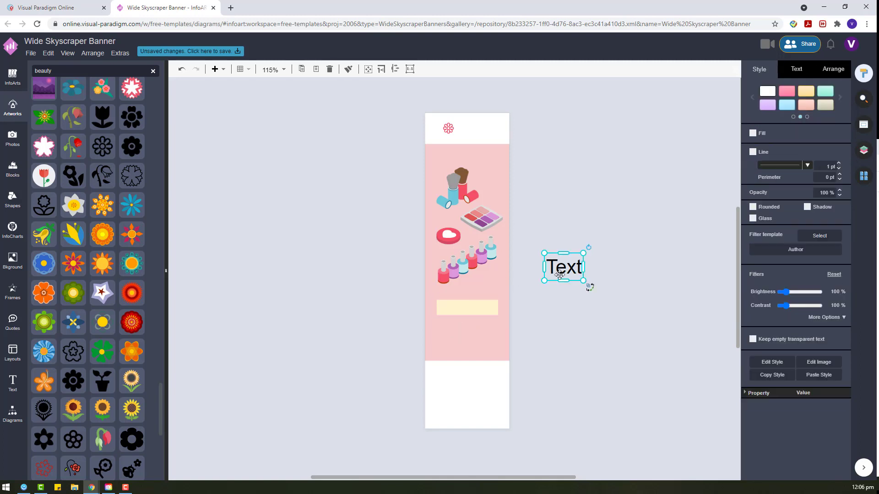
left_click_drag(584, 265, 657, 267)
left_click(796, 68)
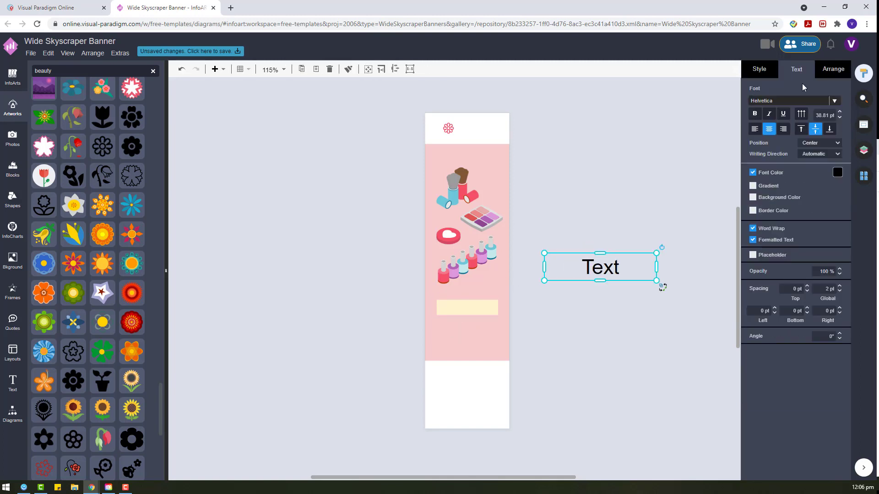
left_click(779, 100)
left_click(782, 180)
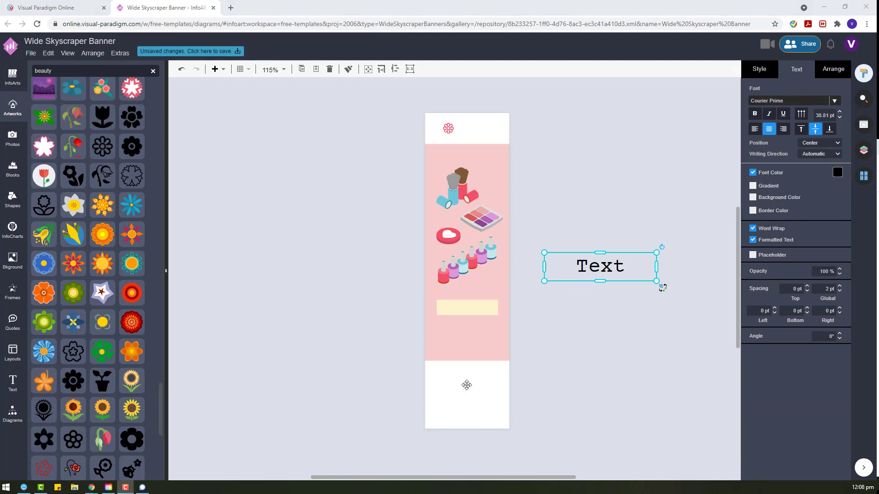
Extend the bottom white block upward to just below the yellow bar
left_click(484, 344)
left_click(467, 361)
left_click_drag(467, 361, 466, 335)
Set the font colour of the text beside the banner to light red
left_click(619, 265)
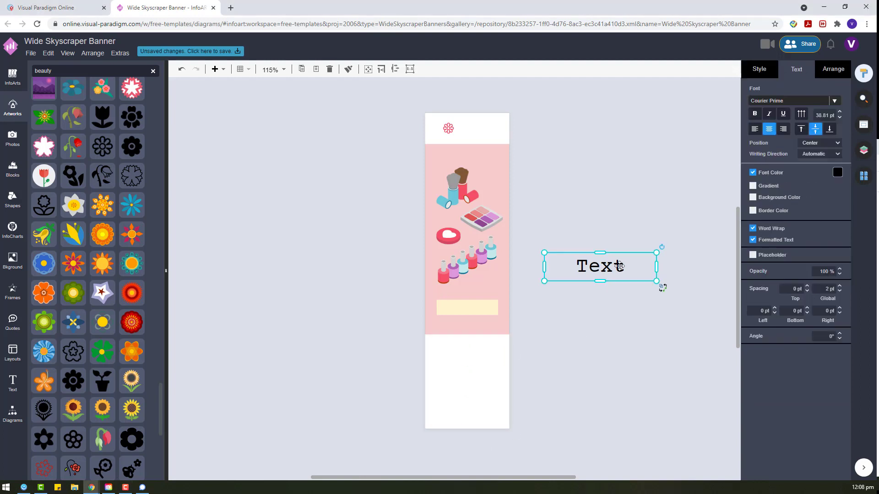
left_click(838, 172)
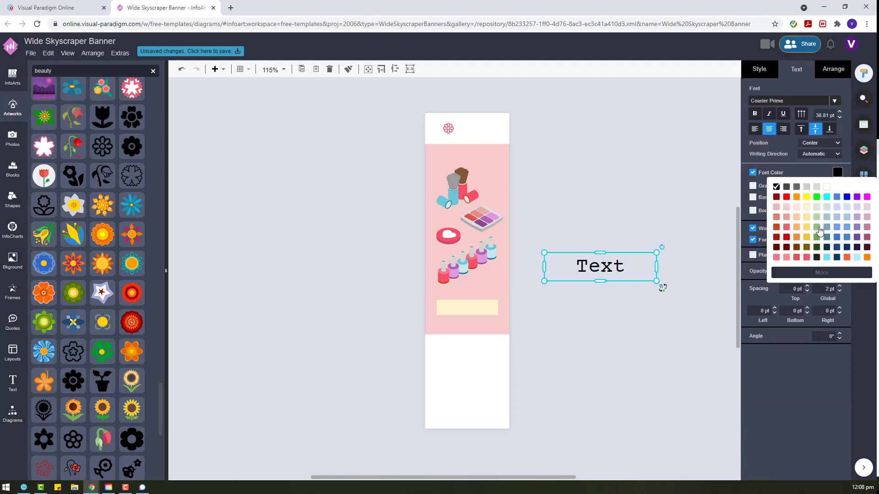
left_click(786, 227)
Place the text, scaled down to 15.91 pt, in the upper part of the bottom white block and left-align it
left_click_drag(631, 278, 472, 355)
left_click(756, 129)
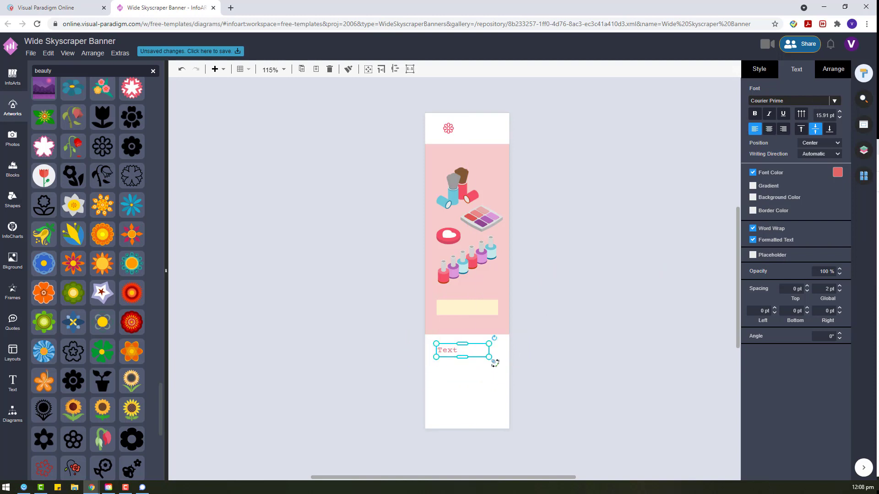
Add a dotted line from the Lines shapes diagonally across the brushes, colour it white and extend its ends beyond both banner edges
scroll(88, 274, "down", 7)
left_click(13, 200)
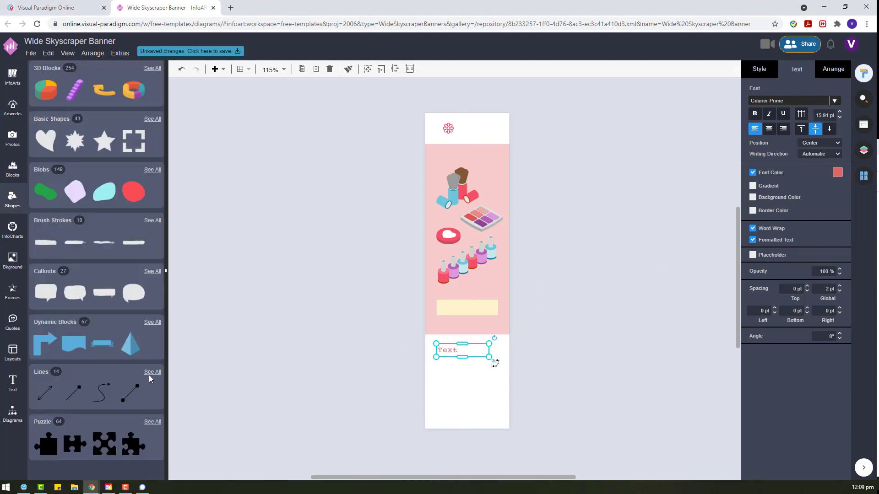
left_click(152, 171)
left_click_drag(43, 178, 548, 151)
left_click(837, 132)
left_click_drag(315, 221, 398, 233)
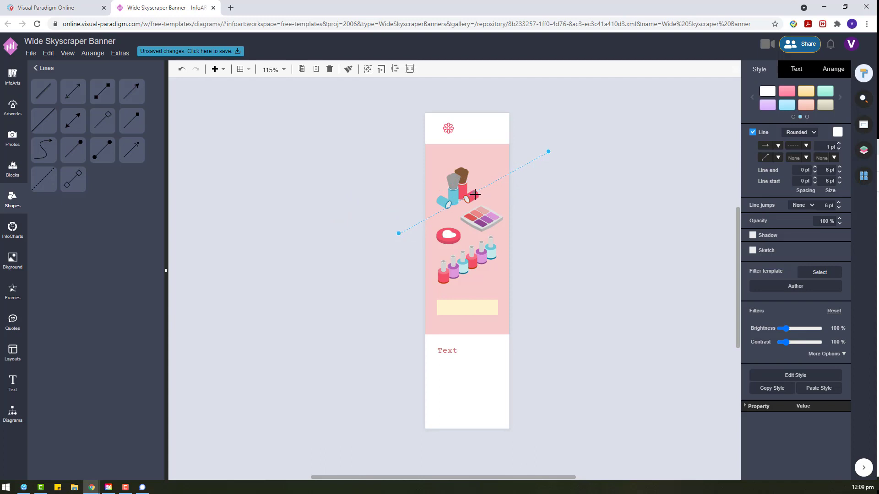
Bend the dotted line outward beyond the banner's right edge and set its line style to Curved
left_click_drag(473, 192, 566, 223)
left_click(800, 132)
left_click(796, 152)
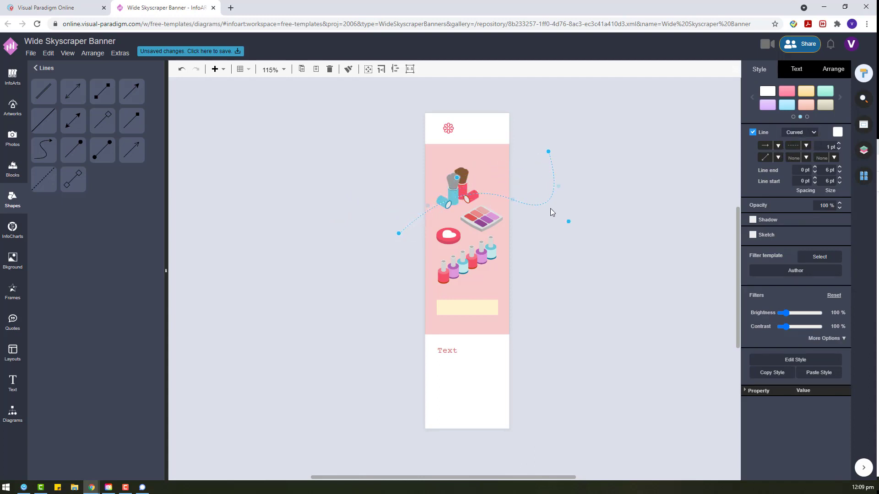
Shift the curved line left over the banner and reshape it to arch around the brushes, starting just outside the banner's left edge
left_click(549, 194)
left_click_drag(550, 193, 502, 189)
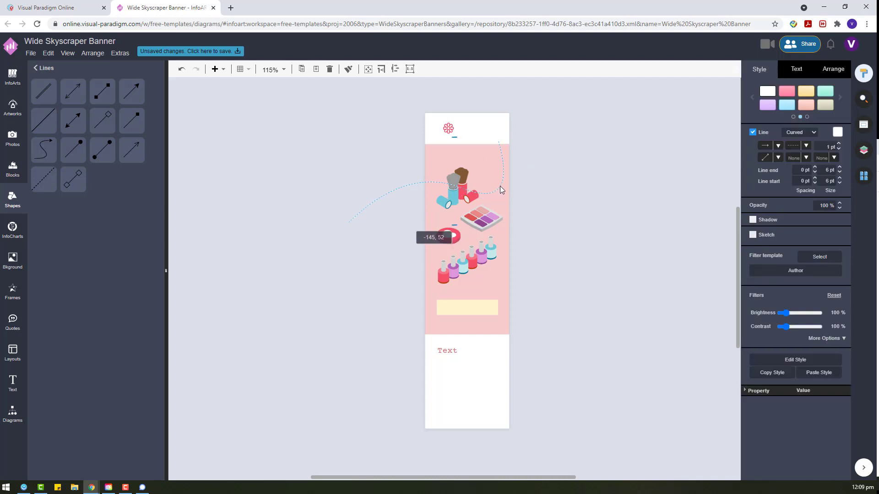
left_click(567, 190)
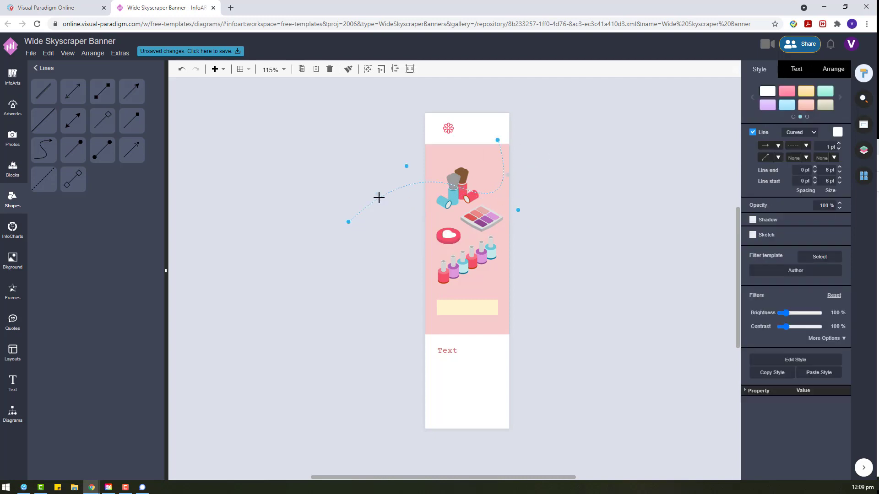
left_click_drag(378, 198, 471, 169)
key("ctrl+z")
left_click(536, 208)
left_click(369, 203)
left_click_drag(349, 222, 397, 204)
Add a second white dotted line across the banner below the brushes, bent into a gentle wave with the Curved style
left_click(208, 194)
left_click_drag(387, 265, 522, 243)
mouse_move(461, 233)
left_mouse_down()
mouse_move(447, 219)
mouse_move(471, 238)
left_mouse_up()
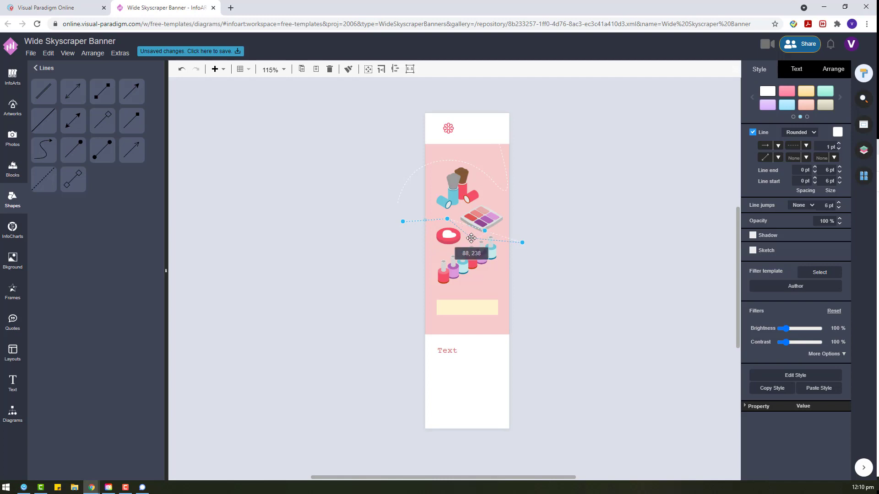
left_click(800, 132)
left_click(794, 152)
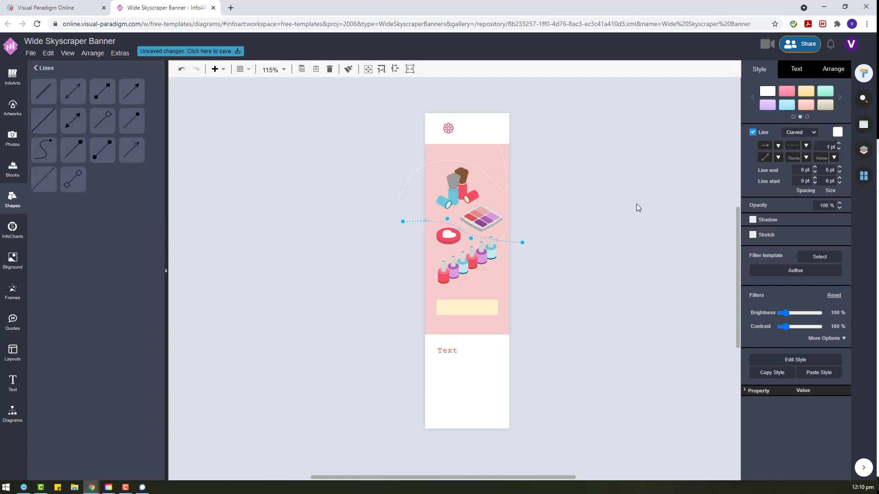
left_click(537, 239)
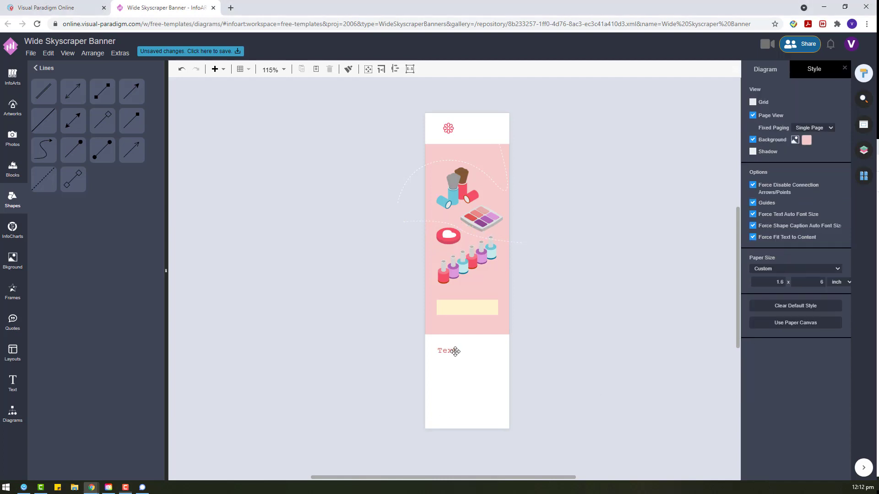
Replace the text in the bottom white block with "Treat youself with this special offer!!!"
double_click(459, 353)
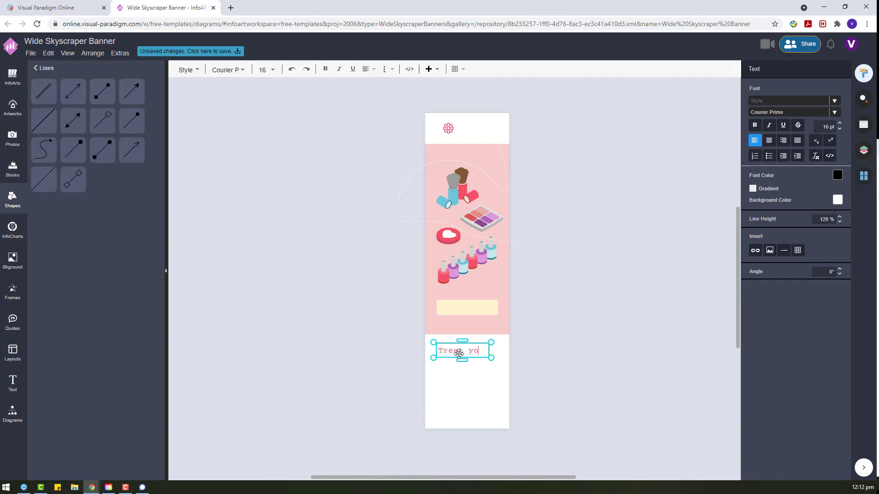
type("Treat yourself with this special offer!!!")
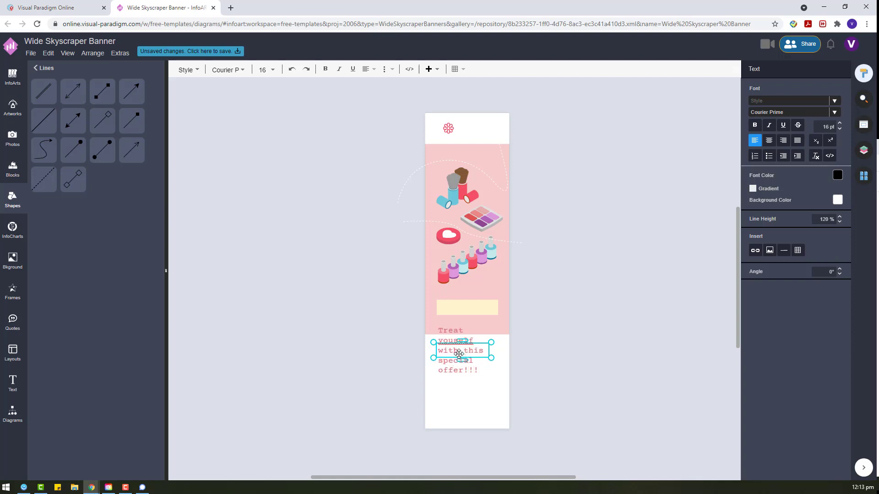
left_click(567, 295)
Enlarge the offer text box to fit within the bottom white block and centre-align its text
left_click_drag(459, 348, 487, 368)
left_click(800, 72)
left_click(769, 129)
left_click(530, 357)
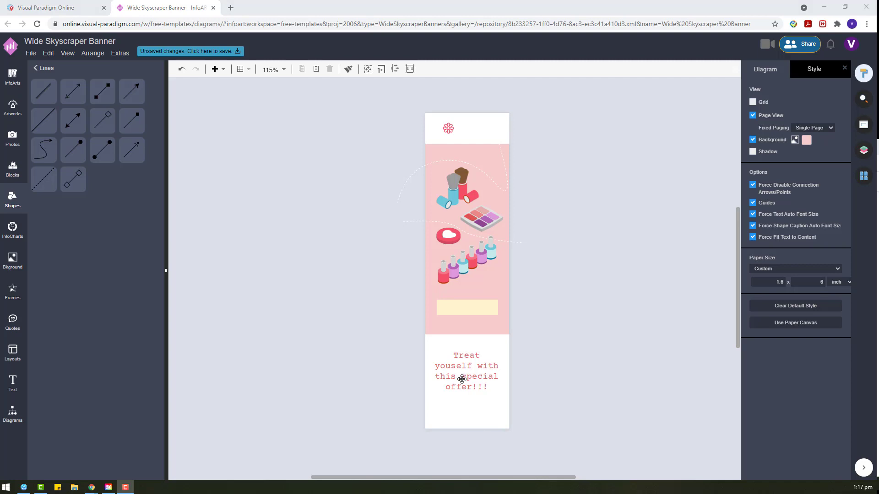
Correct the offer text to read "Treat yourself with this special offer!"
left_click(477, 386)
left_click(491, 390)
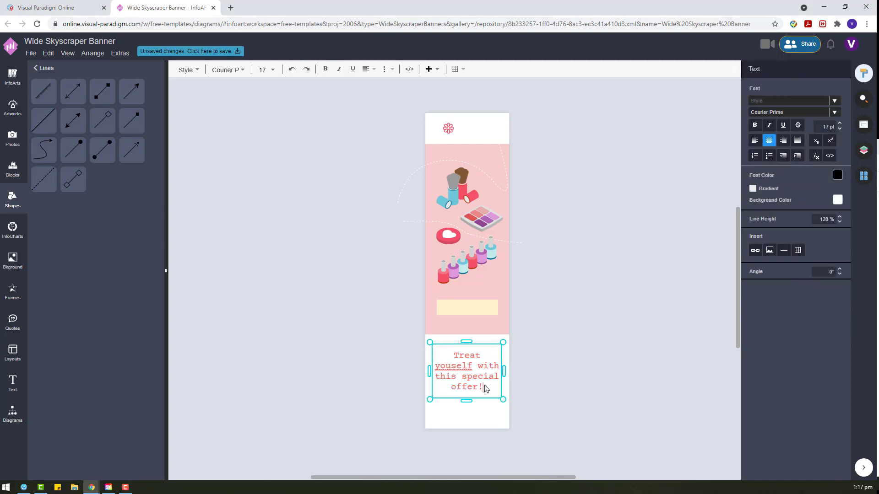
left_click(568, 368)
Resize the offer text box so the text wraps onto three lines in the upper part of the bottom white block
left_click(499, 396)
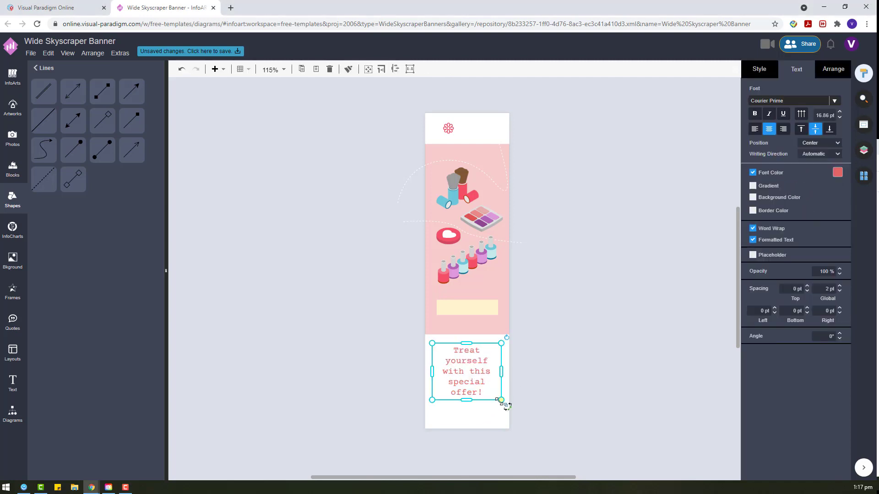
left_click_drag(503, 401, 517, 415)
left_click_drag(477, 343, 509, 383)
left_click(600, 358)
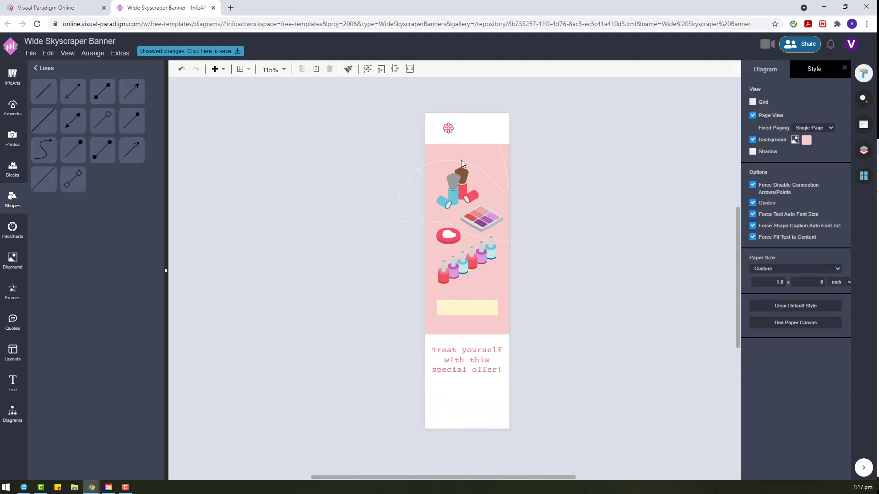
Duplicate the flower logo, enlarge the copy over the bottom white block's lower-right corner and set its opacity to 20%
left_click(448, 129)
key("ctrl+c")
key("ctrl+v")
left_click_drag(553, 214, 595, 256)
left_click_drag(568, 229, 504, 403)
left_click(769, 74)
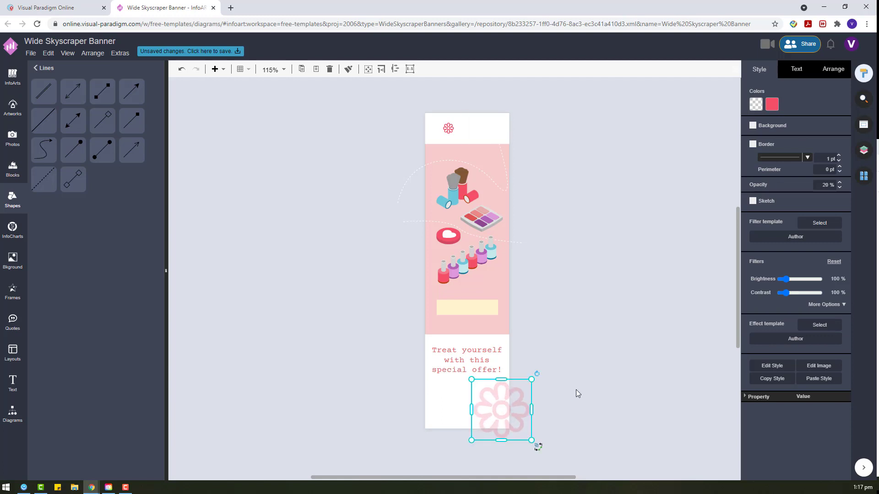
left_click(576, 390)
Duplicate the offer text beside the banner and change the copy to "CODE: 1757"
left_click(481, 359)
left_click_drag(480, 359, 592, 362, "ctrl")
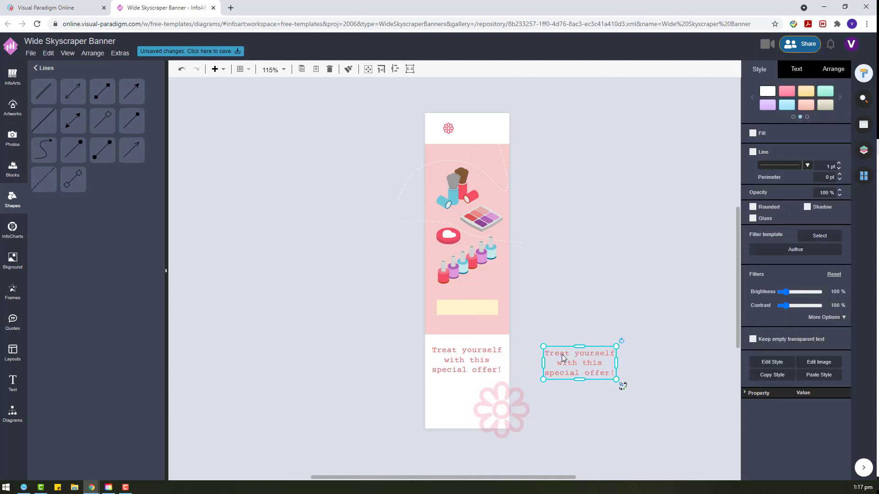
left_click(485, 360)
left_click(465, 309)
double_click(598, 361)
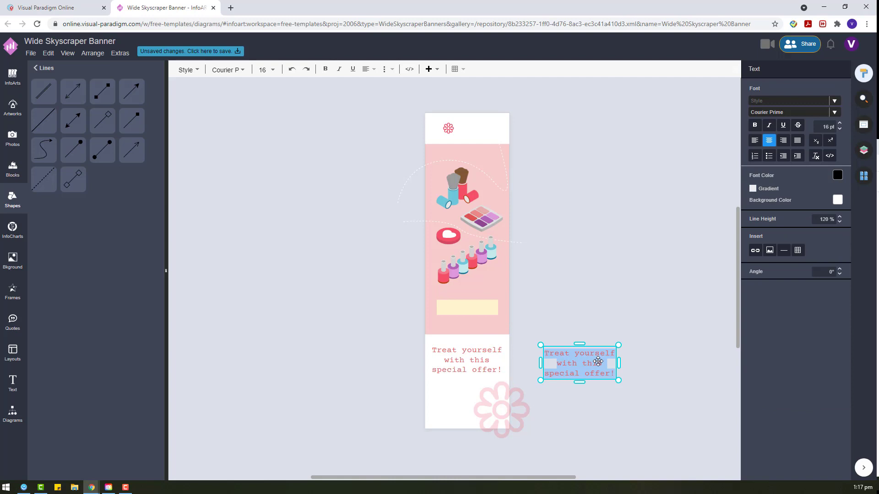
type("co")
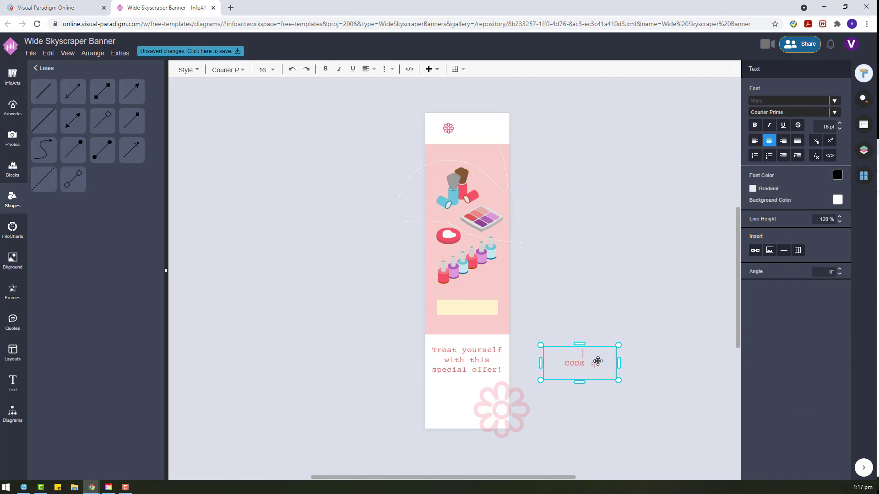
key("Escape")
double_click(581, 365)
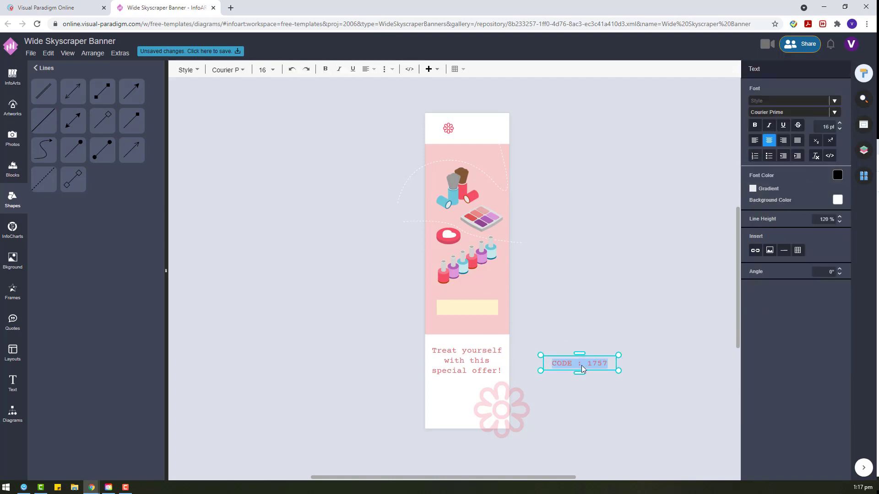
key("Escape")
Place the code text over the yellow bar and fit its text box to the bar
left_click_drag(586, 365, 471, 307)
scroll(471, 307, "up", 4, "ctrl")
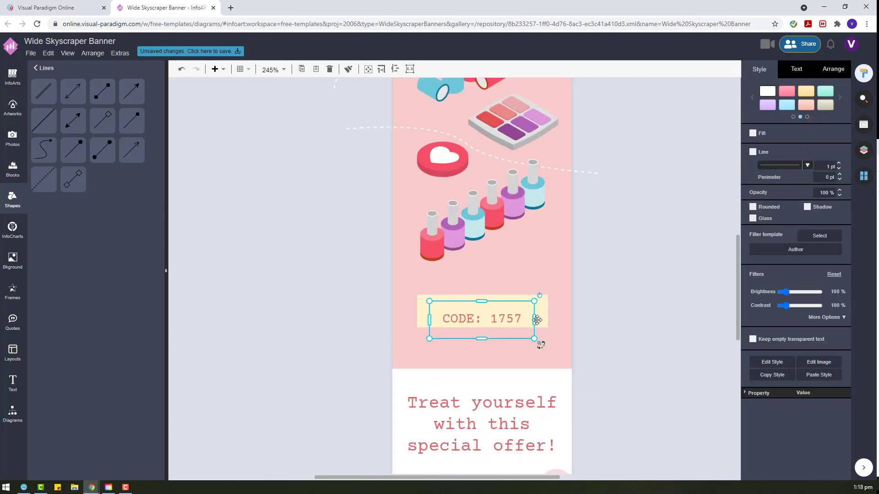
left_click(833, 69)
left_click_drag(533, 317, 509, 315)
left_click(639, 310)
scroll(606, 331, "down", 5, "ctrl")
scroll(541, 317, "up", 4, "ctrl")
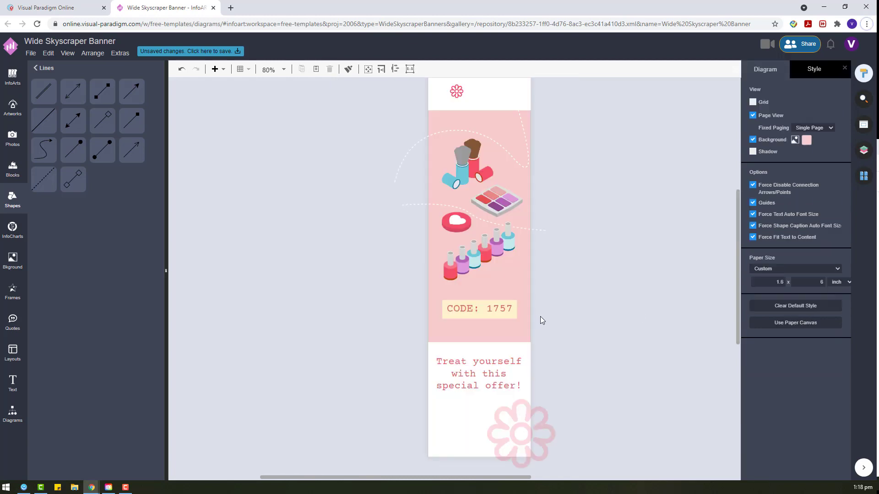
Set the code text's font to Dosis and make it bold
left_click(490, 307)
left_click(796, 69)
left_click(774, 100)
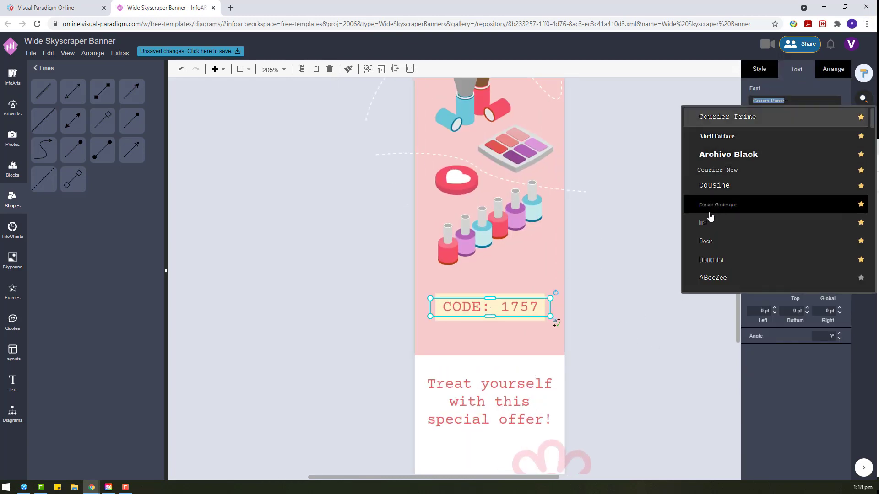
left_click(709, 242)
left_click(755, 114)
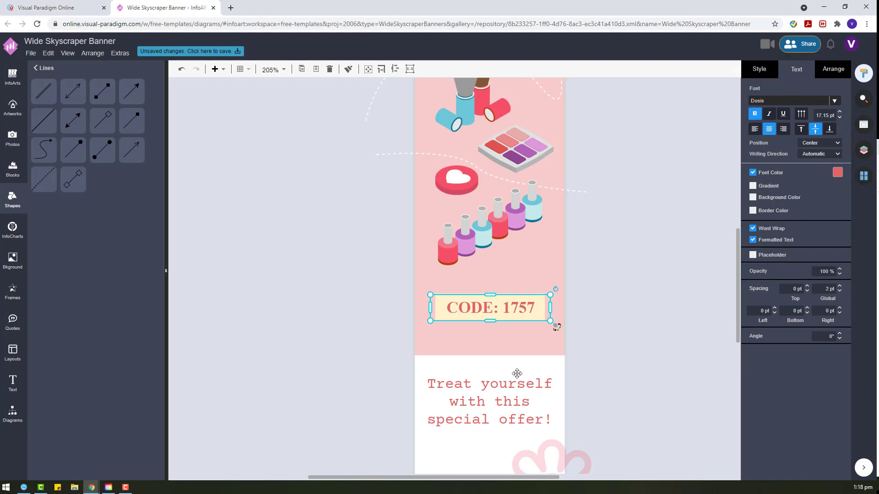
double_click(460, 313)
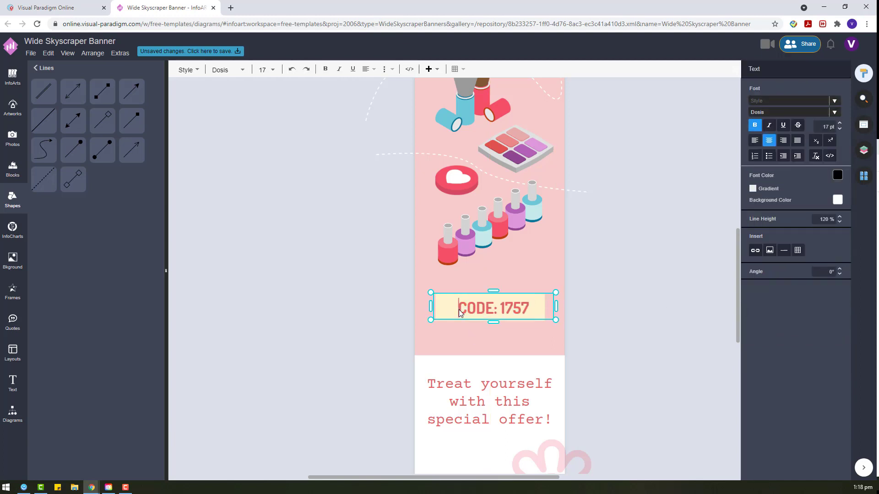
left_click(702, 301)
Adjust the code text's position so it sits centred within the yellow bar
left_click(504, 303)
left_click(829, 73)
left_click_drag(502, 304, 498, 307)
left_click(625, 332)
left_click_drag(604, 333, 425, 287)
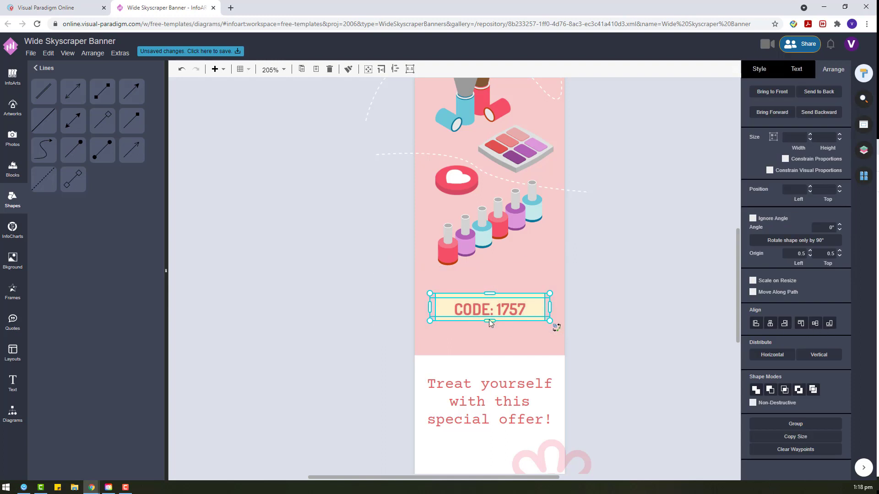
mouse_move(502, 309)
left_mouse_down()
mouse_move(483, 309)
mouse_move(499, 308)
left_mouse_up()
left_click(639, 318)
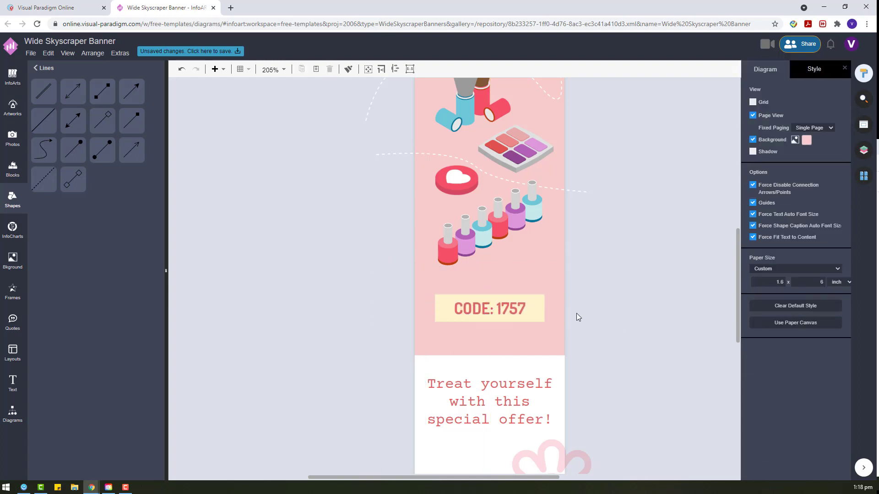
Duplicate the offer text and place the copy to the right of the banner near the top white block
scroll(576, 313, "down", 4)
scroll(584, 357, "up", 8)
scroll(490, 402, "down", 5)
left_click(496, 333)
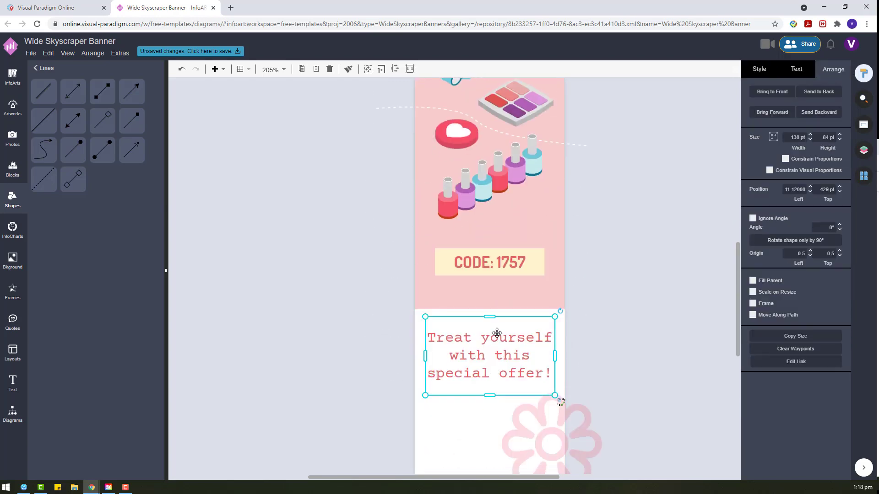
key("ctrl+c")
key("ctrl+v")
scroll(627, 403, "up", 6)
left_click_drag(627, 403, 661, 259)
Change the copied offer text beside the top of the banner to "Floral Cosmetic"
double_click(661, 259)
type("co")
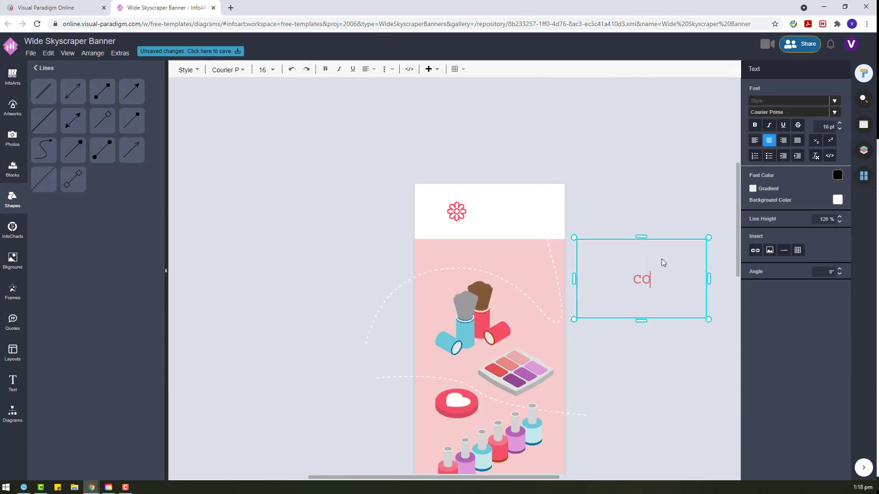
type("S")
key("BackSpace")
key("BackSpace")
type("osmetic")
key("Home")
type("Foral")
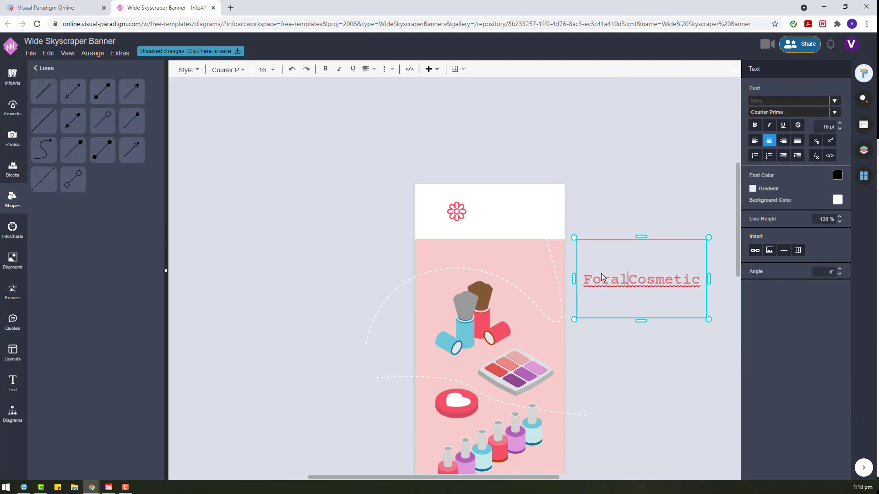
key("Left")
key("Left")
key("Left")
key("Left")
type("l")
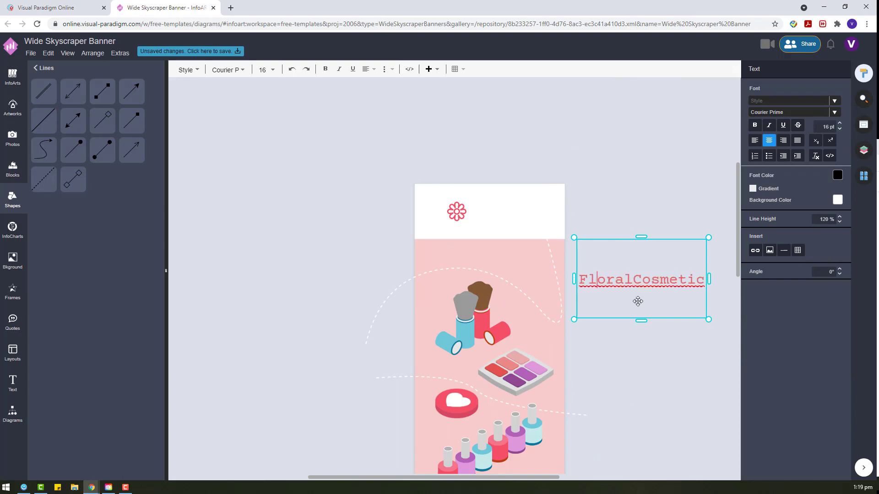
left_click(631, 281)
left_click(652, 218)
Place the "Floral Cosmetic" text, scaled down to 8 pt, beside the flower logo in the top white block
left_click(631, 288)
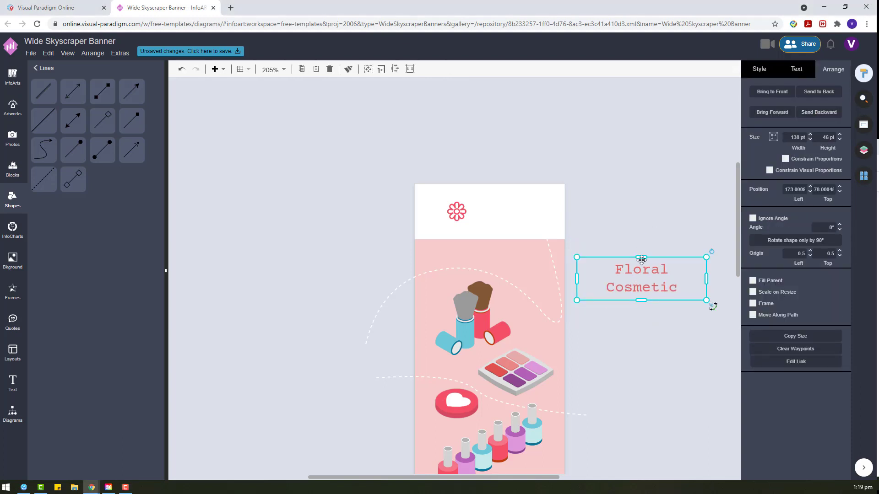
left_click_drag(641, 258, 510, 207)
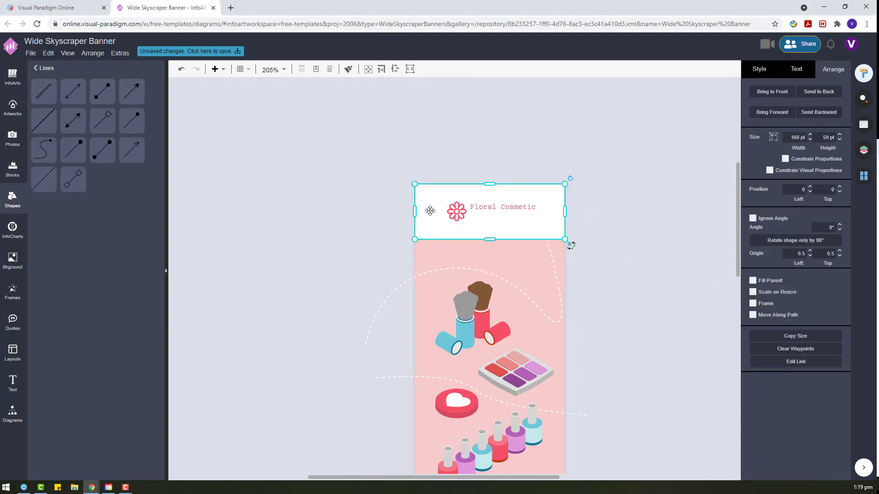
left_click(459, 213)
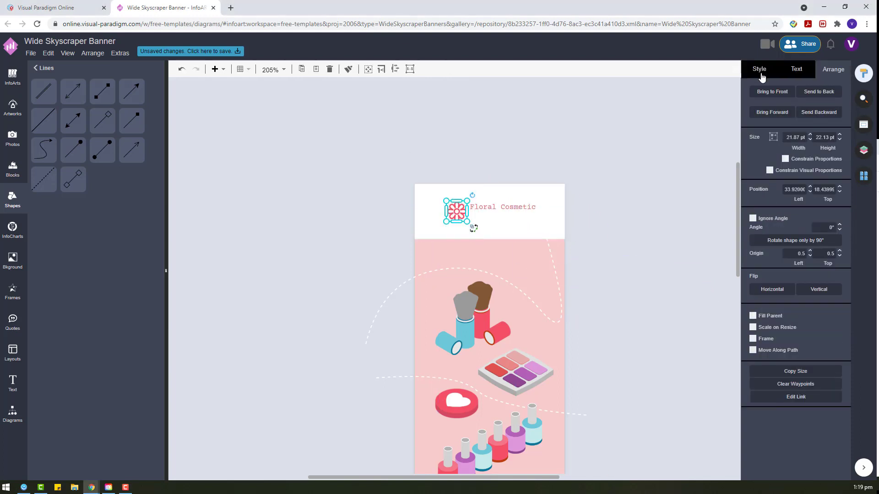
left_click(759, 69)
left_click(570, 186)
Duplicate the "Floral Cosmetic" text, place the copy beside the banner and change it to "National Limited"
left_click(501, 208)
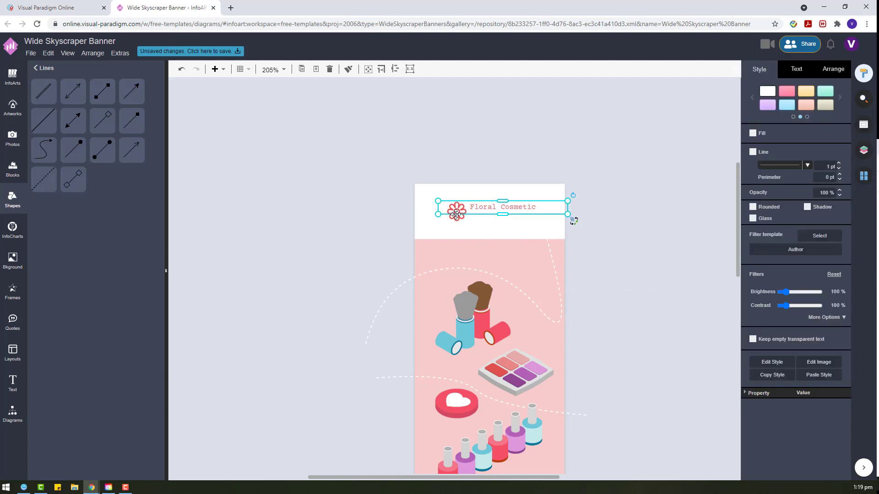
scroll(499, 206, "down", 3)
scroll(500, 206, "up", 3)
left_click_drag(501, 207, 628, 262)
double_click(628, 262)
type("natio")
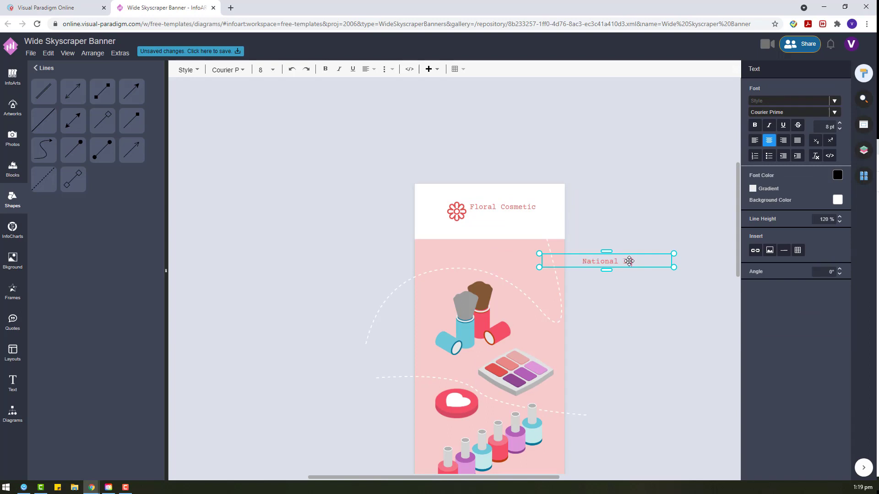
key("BackSpace")
type("Limited")
left_click(653, 264)
Place "National Limited" beneath "Floral Cosmetic" and left-align both texts beside the flower logo
mouse_move(653, 261)
left_mouse_down()
mouse_move(555, 212)
mouse_move(549, 221)
mouse_move(561, 225)
mouse_move(446, 185)
left_mouse_up()
left_click(512, 205)
left_click(503, 220, "shift")
left_click(827, 72)
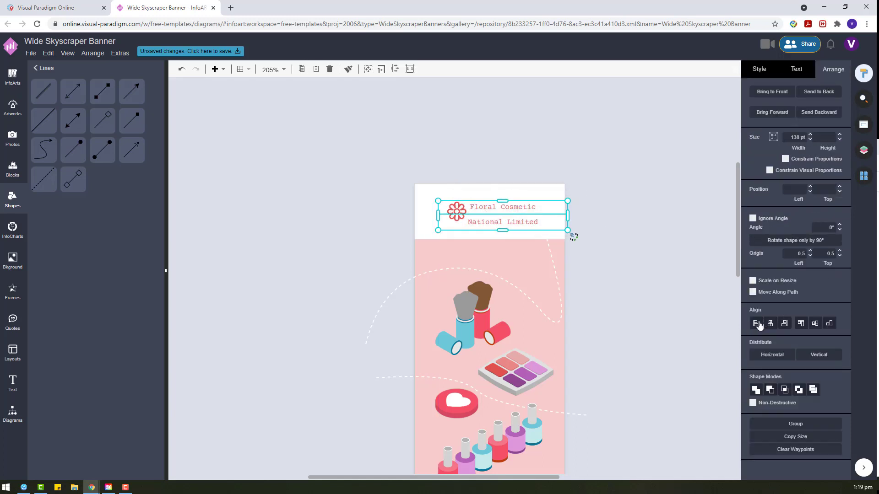
left_click(797, 69)
left_click(755, 129)
left_click(833, 69)
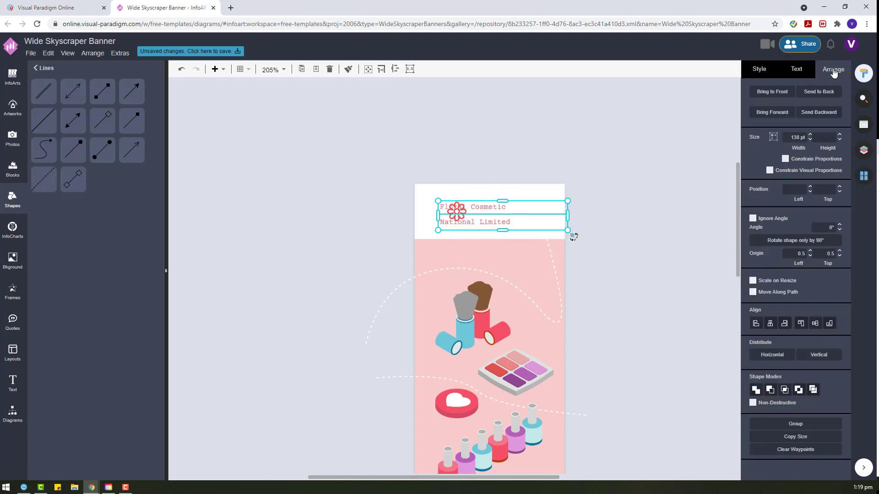
left_click(773, 138)
left_click(544, 160)
scroll(497, 215, "up", 5)
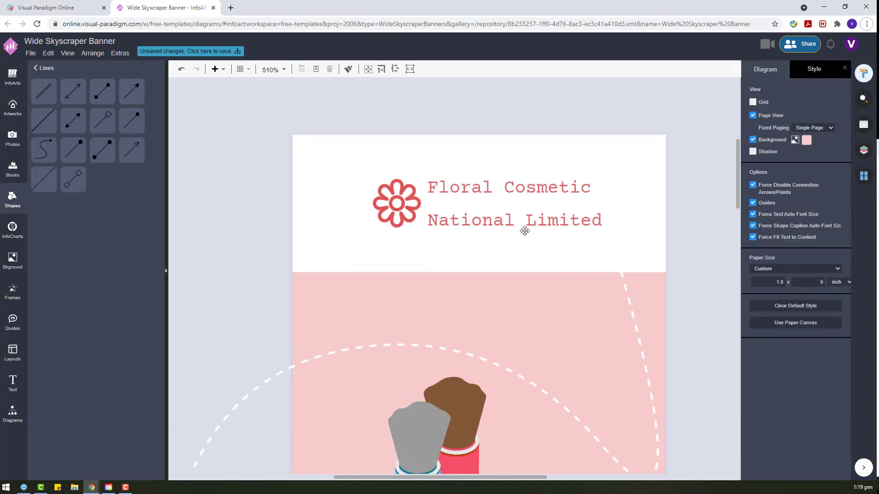
Reduce both brand name lines to 6 pt and bring them close together beside the flower logo
left_click(524, 230)
left_click(796, 69)
left_click(840, 118)
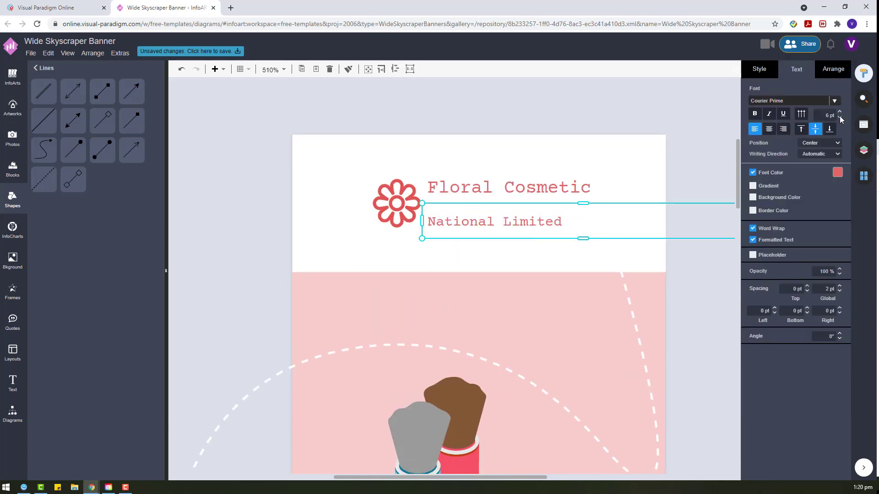
left_click(553, 191)
left_click(839, 119)
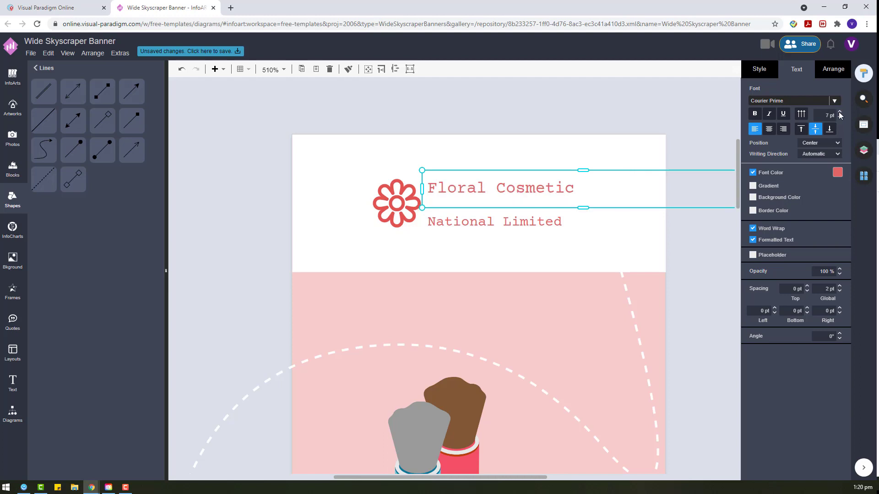
left_click_drag(545, 218, 545, 202)
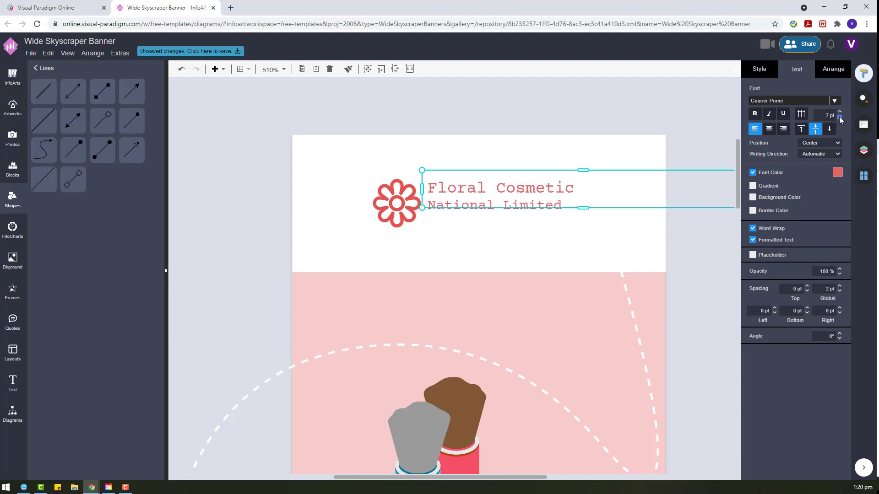
left_click(839, 118)
left_click(516, 213, "shift")
left_click_drag(492, 192, 492, 200)
left_click(547, 124)
scroll(577, 176, "down", 4)
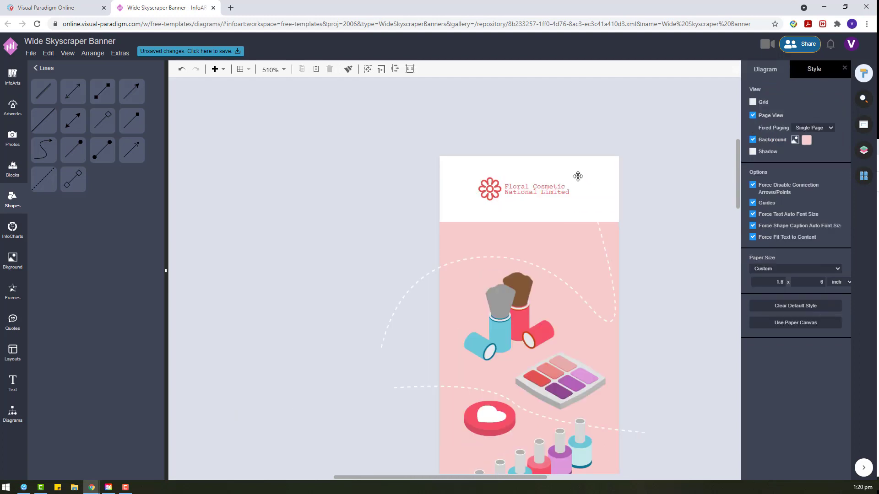
Fit the two brand name text boxes to their contents and space the lines slightly apart
left_click_drag(700, 204, 534, 148)
scroll(630, 191, "up", 5)
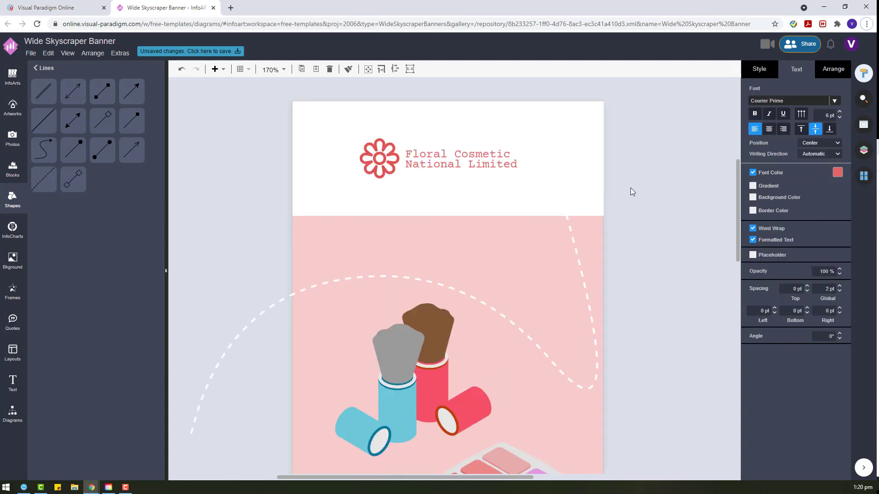
left_click_drag(668, 178, 538, 180)
left_click(833, 68)
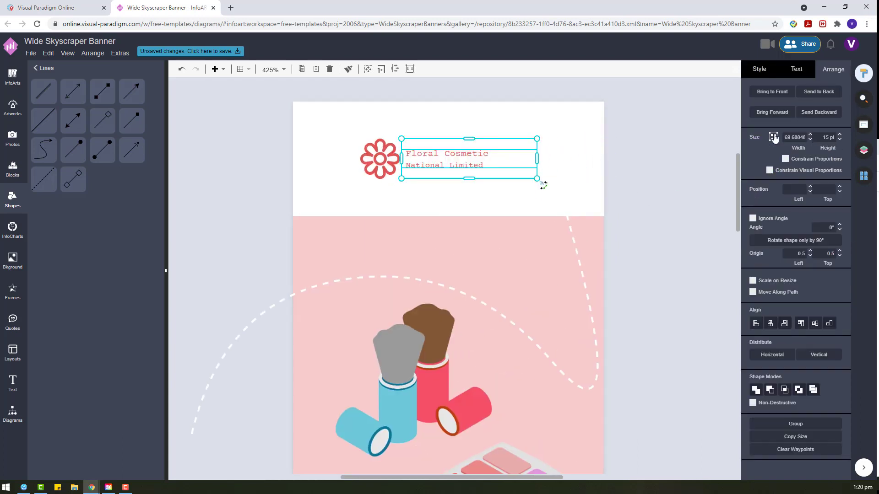
left_click(774, 137)
left_click_drag(430, 153, 429, 163)
Try the Dorsa font on both brand name lines and undo the change
scroll(600, 196, "down", 2)
left_click(508, 174)
left_click(508, 160, "shift")
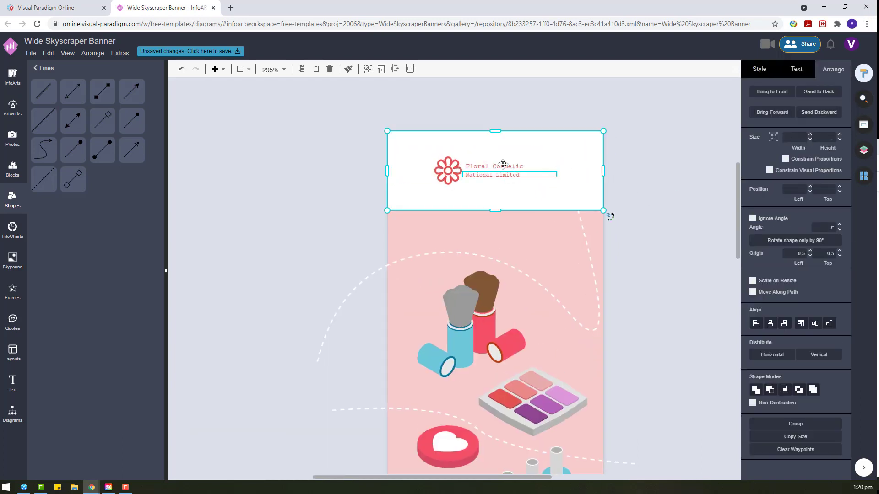
scroll(629, 236, "down", 8)
scroll(630, 235, "up", 8)
left_click(796, 68)
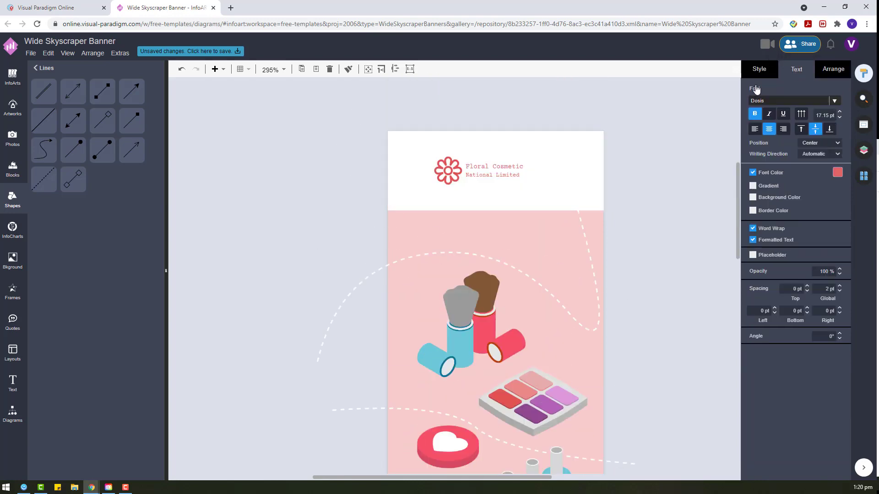
left_click(486, 173)
left_click(496, 166, "shift")
left_click(804, 100)
left_click(737, 224)
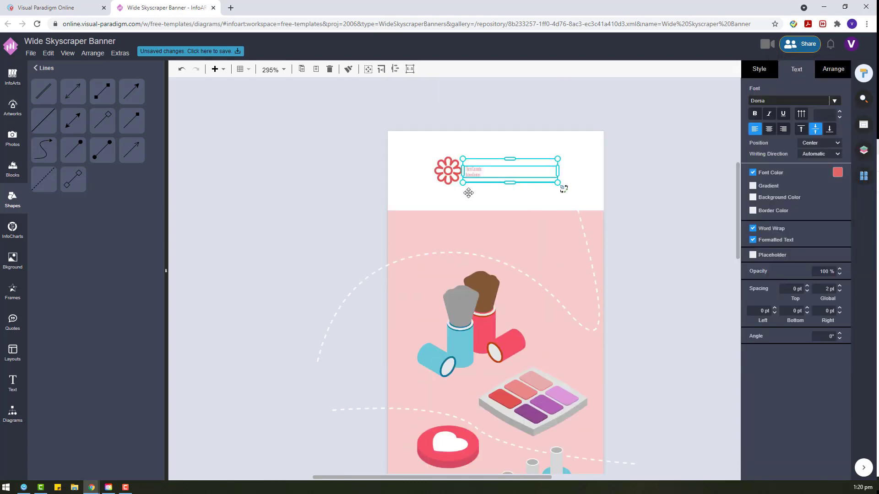
key("ctrl+z")
Set both brand name lines to 7 pt and centre them in the lower part of the white block
type("7")
key("Return")
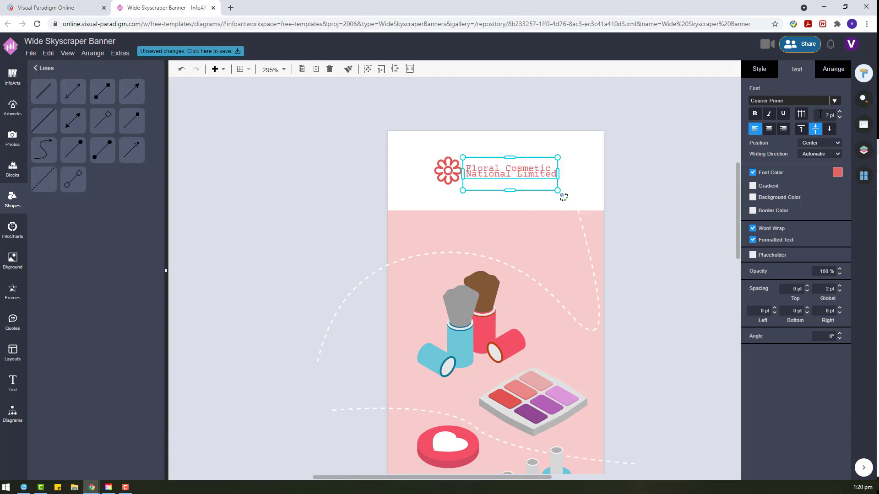
left_click(821, 74)
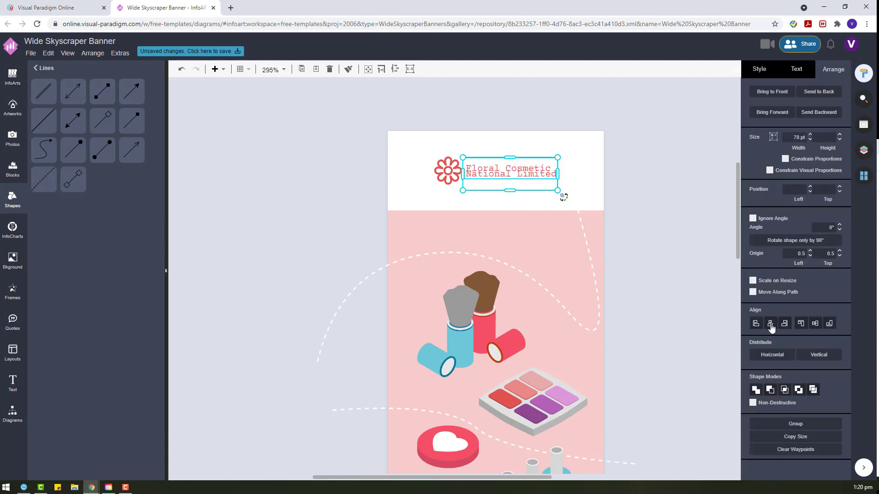
left_click_drag(556, 189, 544, 211)
left_click(809, 74)
left_click(774, 130)
Place the flower logo above the brand name lines and fit the logo and text boxes to their contents
left_click_drag(448, 170, 495, 164)
left_click(496, 193)
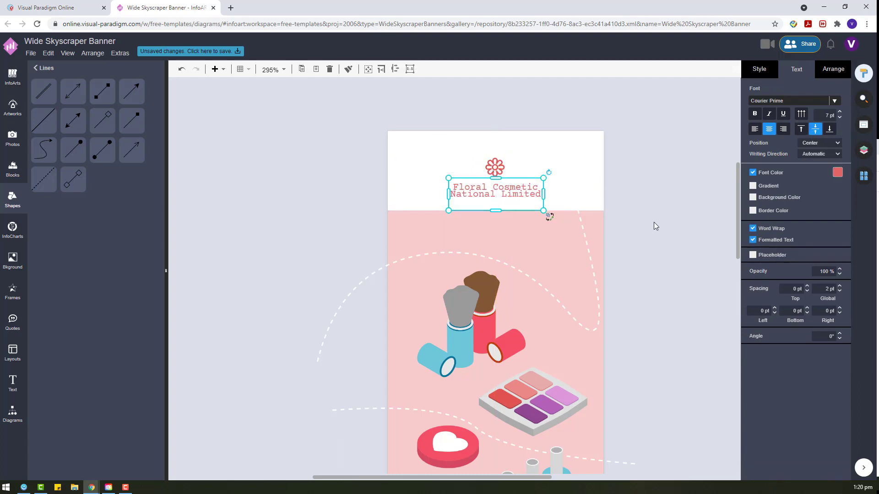
left_click_drag(655, 224, 390, 146)
left_click(833, 69)
left_click(774, 137)
left_click(634, 198)
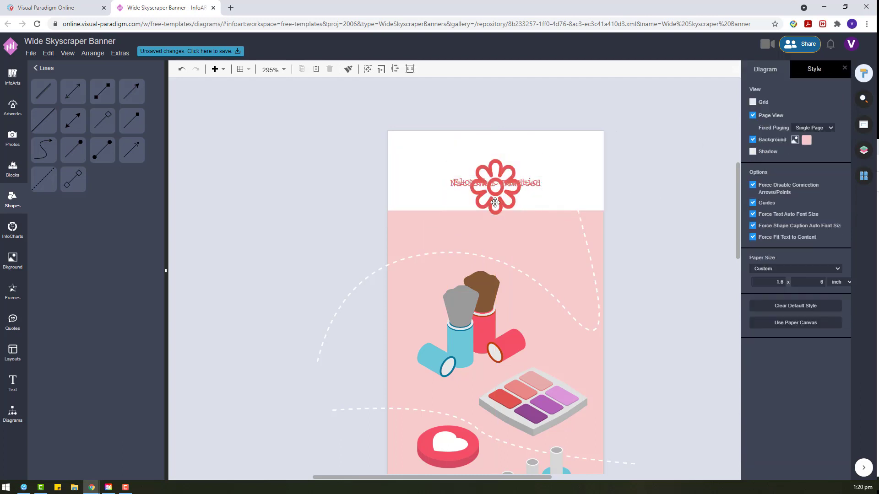
Move the enlarged flower logo above the banner and separate the two overlapping brand name lines inside the white block
left_click_drag(495, 202, 506, 93)
left_click_drag(514, 185, 514, 196)
left_click_drag(278, 145, 653, 215)
left_click_drag(502, 188, 502, 178)
left_click(565, 127)
Scale down the flower logo and place it above the two brand name lines in the white block
scroll(565, 128, "up", 2)
left_click(522, 145)
left_click_drag(533, 138, 530, 147)
key("ctrl+z")
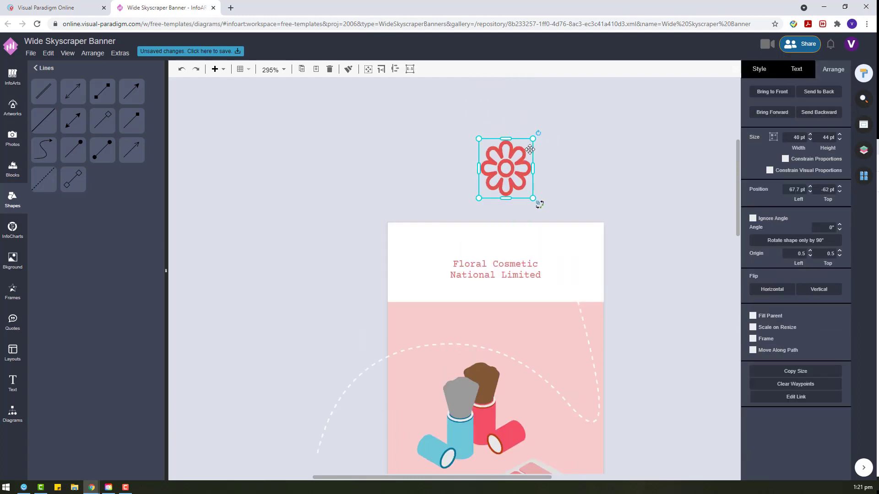
key("ctrl+z")
left_click(538, 138)
left_click(508, 169)
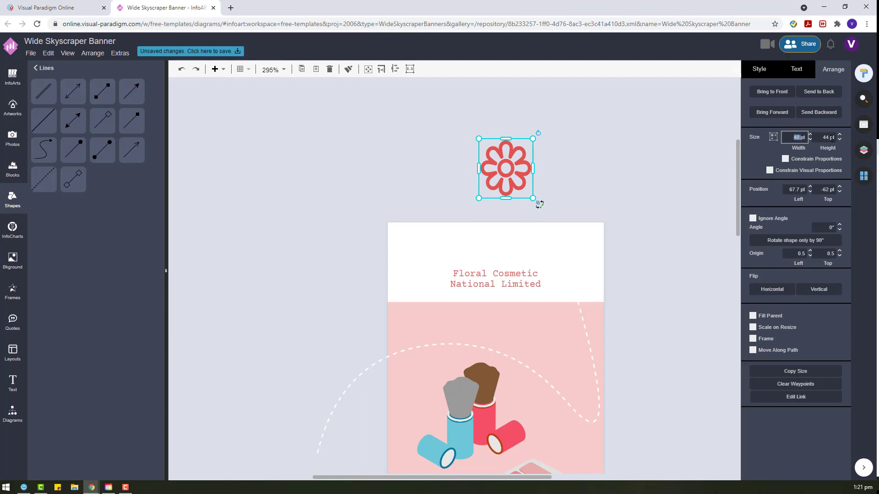
key("Tab")
type("40")
key("Return")
left_click_drag(533, 139, 479, 235)
scroll(507, 248, "down", 4)
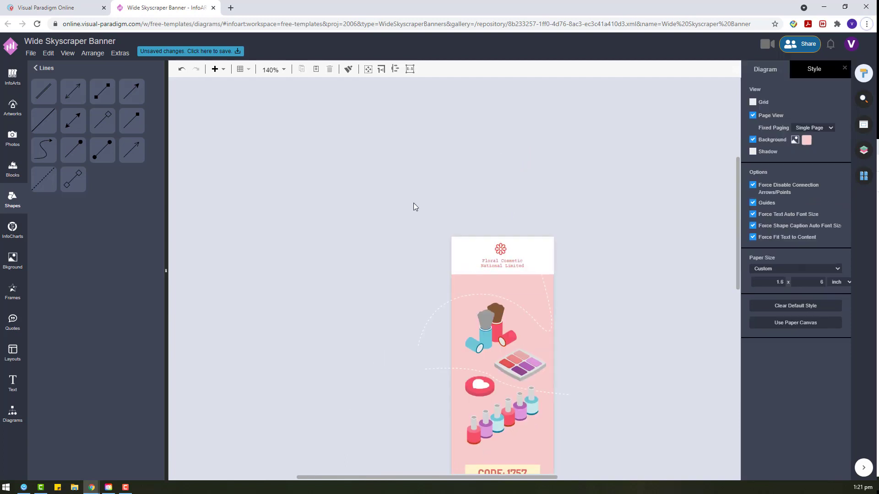
Align the flower logo and the two brand name lines horizontally on a common centre in the white block
left_click_drag(413, 202, 574, 274)
left_click(575, 274)
left_click(514, 266)
left_click(514, 260, "shift")
left_click(502, 249, "shift")
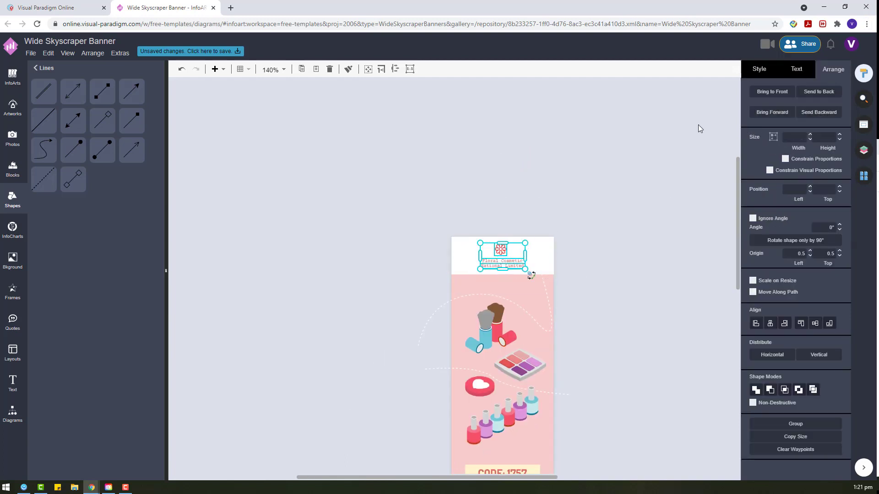
left_click(791, 71)
left_click(841, 70)
left_click(768, 324)
scroll(571, 291, "down", 3)
scroll(571, 291, "up", 8)
left_click_drag(468, 316, 467, 333)
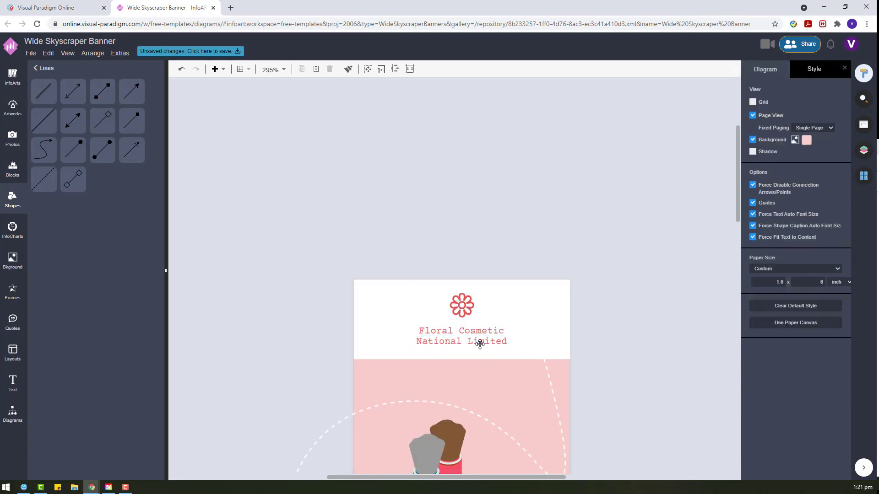
Try a black outline around the "Floral Cosmetic" text
left_click(481, 331)
left_click(477, 330)
left_click(759, 69)
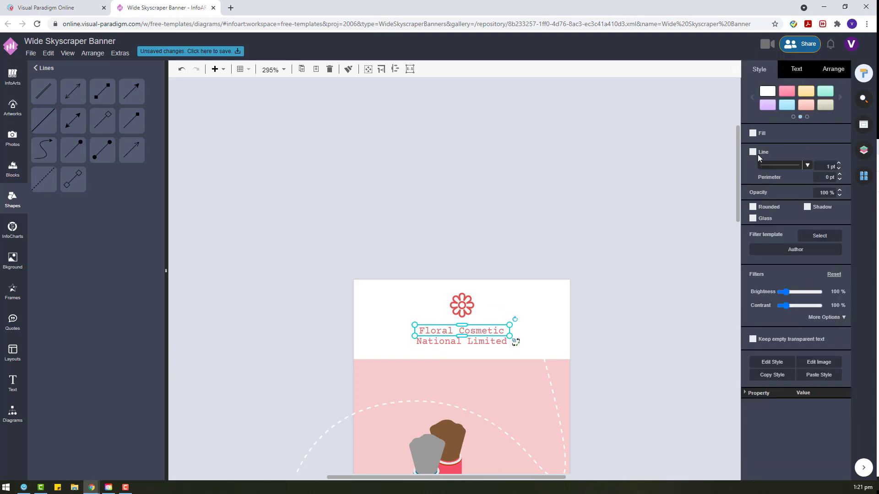
left_click(837, 152)
left_click(796, 237)
left_click(611, 321)
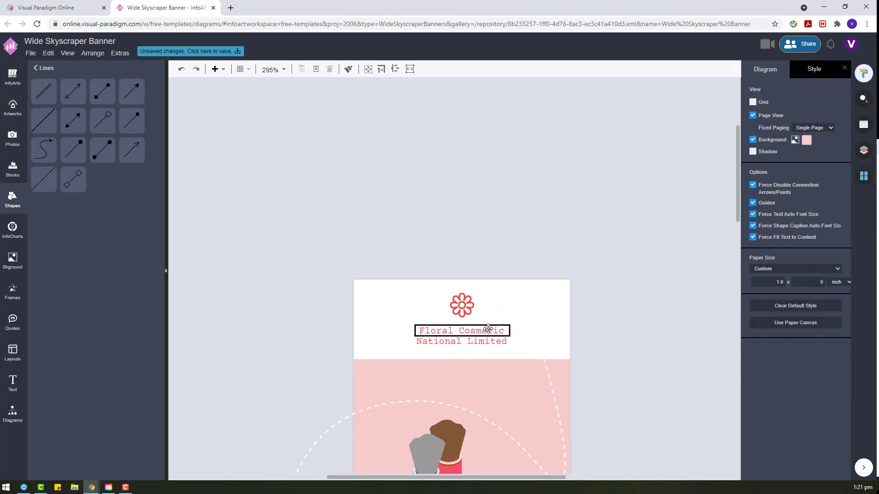
Add a rectangle above the banner with a red outline and no fill, and send it to the back
left_click(13, 415)
left_click(44, 384)
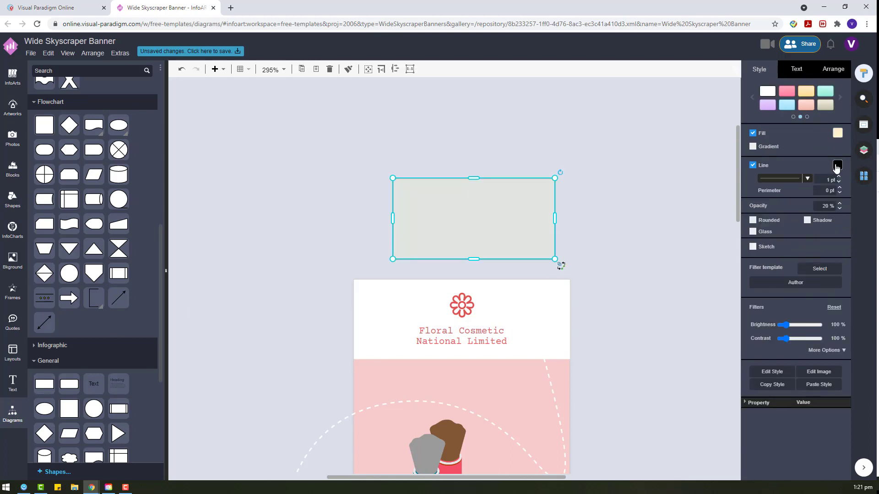
left_click(837, 165)
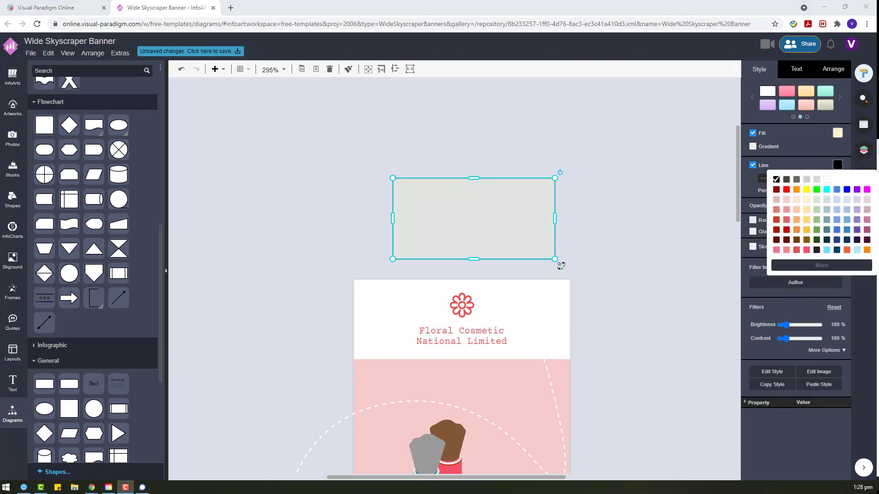
left_click(799, 251)
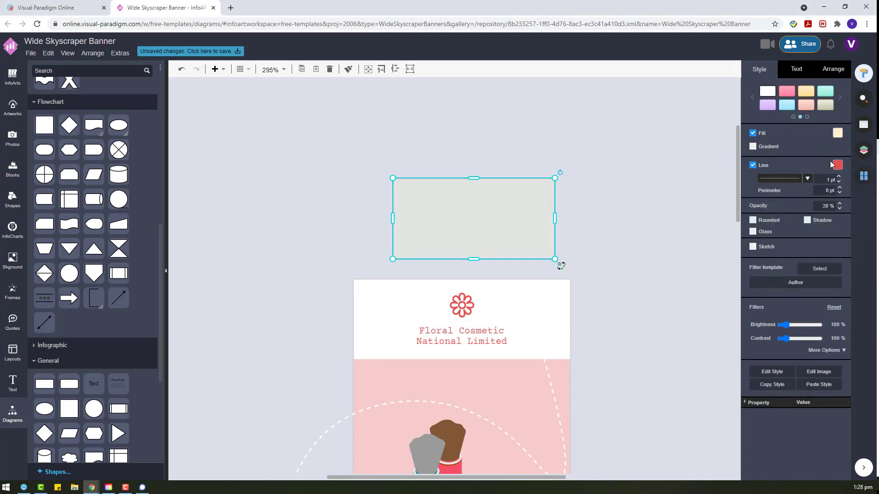
right_click(478, 228)
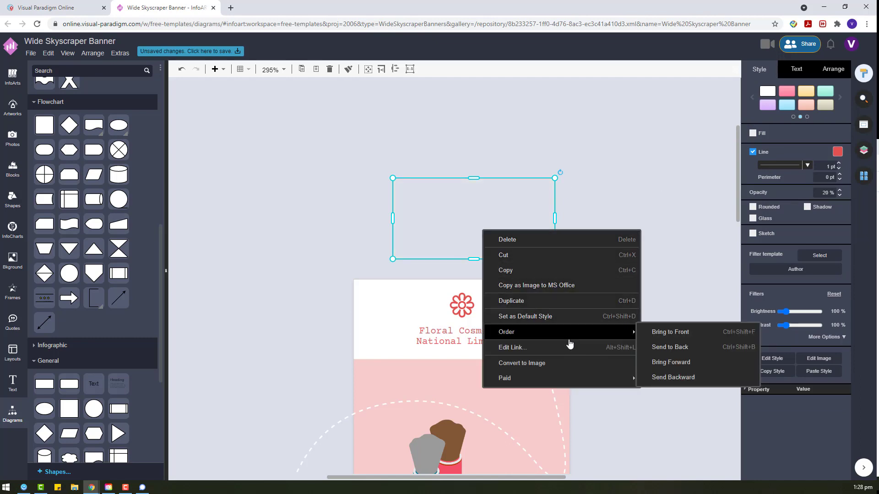
left_click(659, 345)
Move the red-outlined rectangle over the brand name lines and send the white block to the back
left_click(560, 311)
right_click(560, 311)
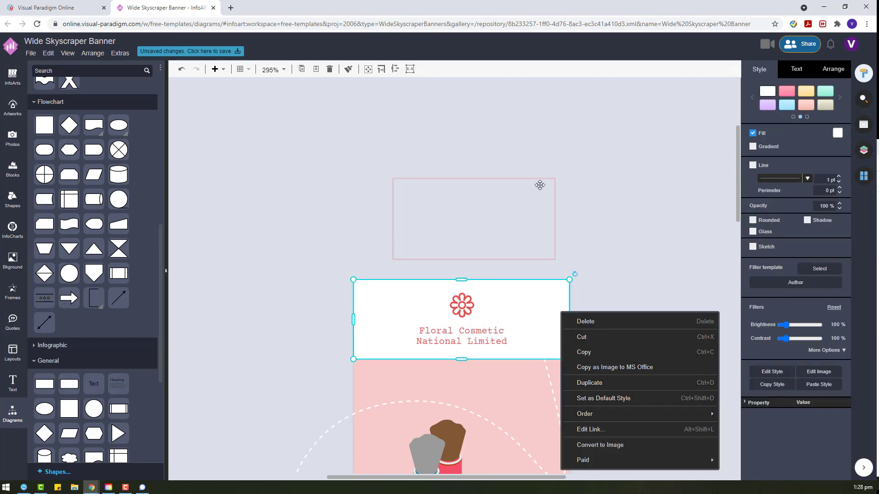
left_click_drag(515, 187, 495, 332)
left_click(563, 334)
right_click(563, 335)
mouse_move(614, 426)
left_click(744, 439)
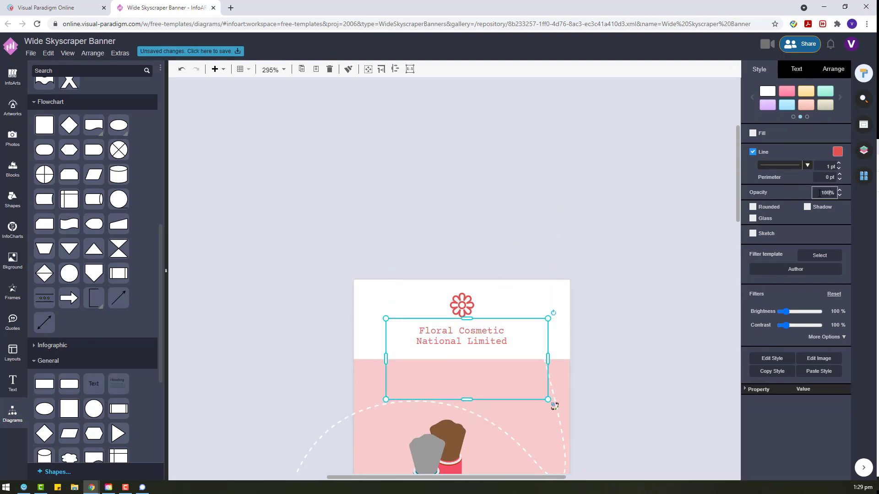
Set the red rectangle's opacity to 100% and reduce its height so it frames the two brand name lines
scroll(499, 363, "up", 5)
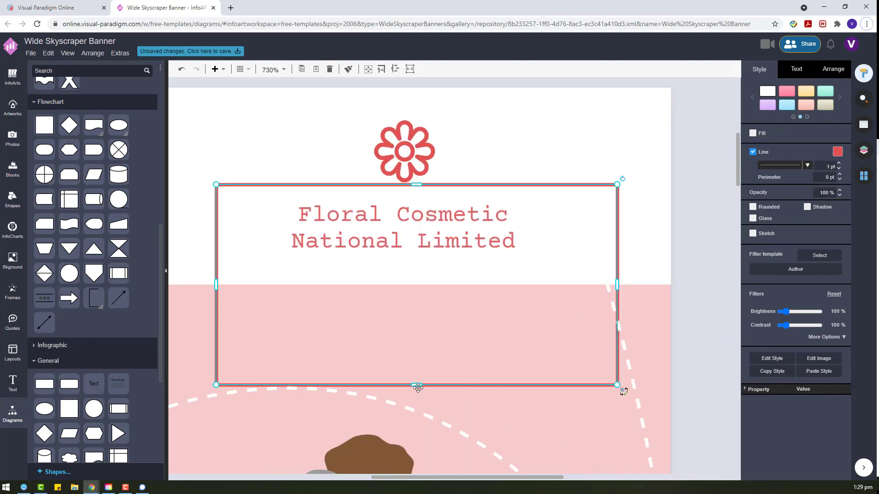
left_click_drag(418, 388, 415, 256)
scroll(480, 314, "down", 4)
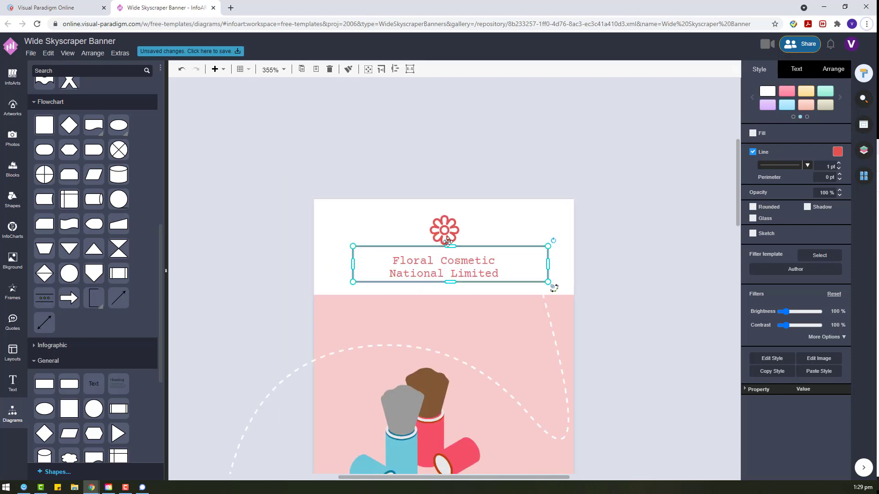
scroll(576, 300, "down", 3)
scroll(575, 302, "up", 3)
Try a different font on the "Floral Cosmetic" text
left_click_drag(488, 278, 506, 275)
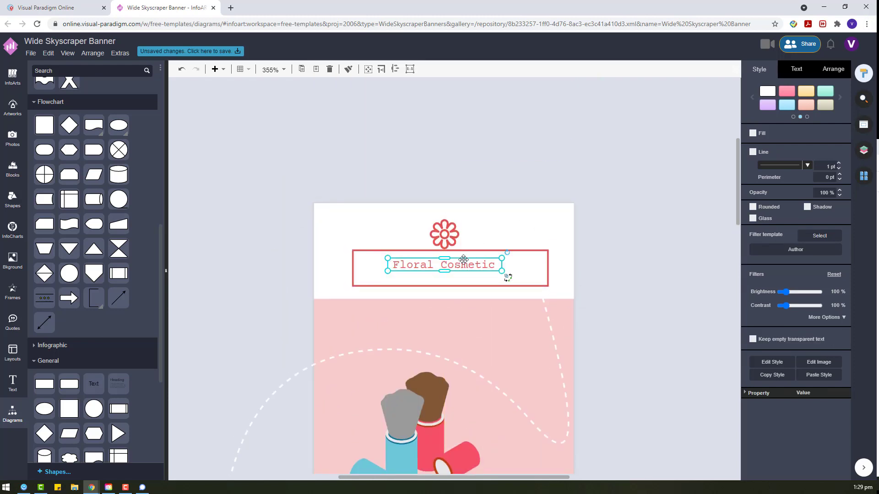
left_click(786, 76)
left_click(776, 99)
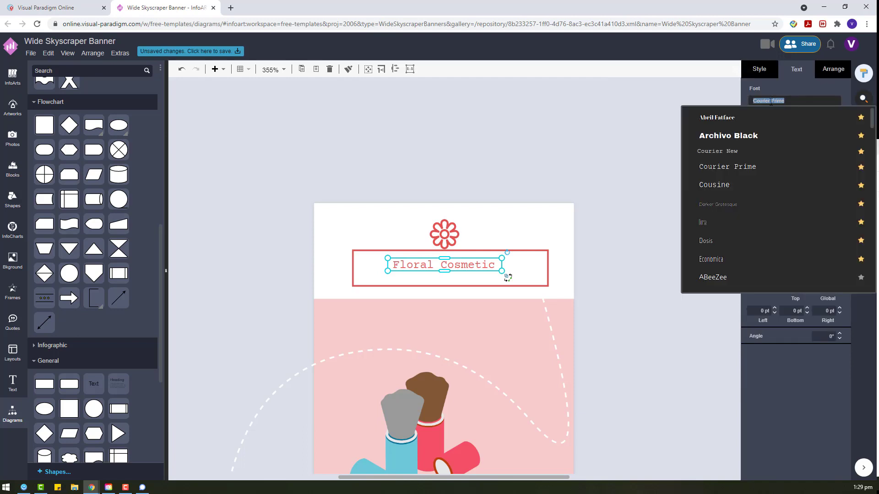
left_click(703, 222)
left_click_drag(444, 164, 520, 189)
key("ctrl+z")
key("ctrl+z")
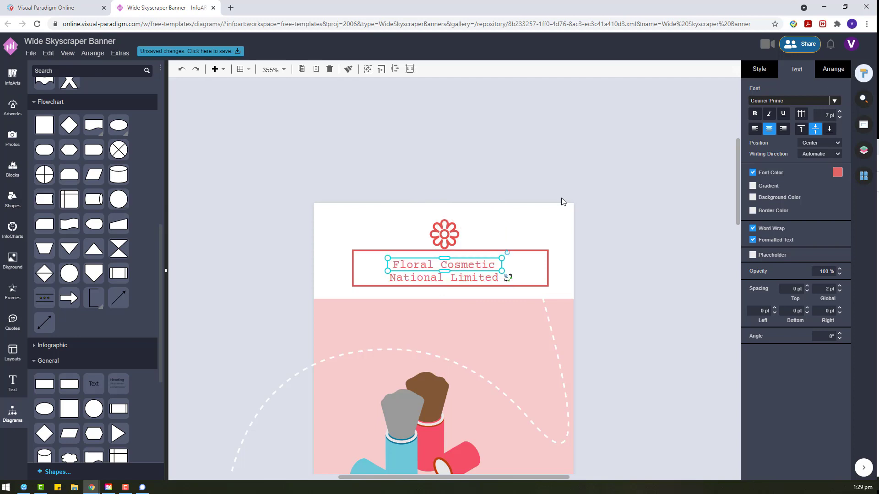
Adjust the font size of the "National Limited" text and widen its text box
left_click(561, 197)
scroll(470, 334, "down", 4)
scroll(467, 335, "up", 6)
left_click(513, 238)
left_click_drag(570, 230, 569, 213)
key("ctrl+z")
left_click(839, 117)
left_click_drag(570, 213, 576, 211)
Centre the "Floral Cosmetic" and "National Limited" lines on each other and move them higher inside the frame
left_click(484, 208, "shift")
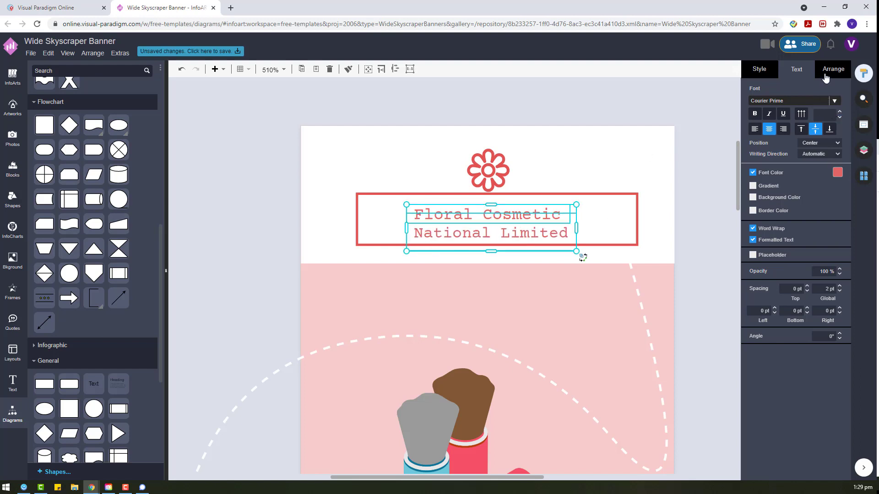
left_click(827, 75)
left_click(769, 321)
left_click_drag(520, 228, 505, 221)
left_click(772, 138)
Align the red frame horizontally with the centre of the brand name lines
left_click(607, 110)
left_click(517, 208, "shift")
left_click(604, 236, "shift")
left_click(770, 324)
left_click(507, 244)
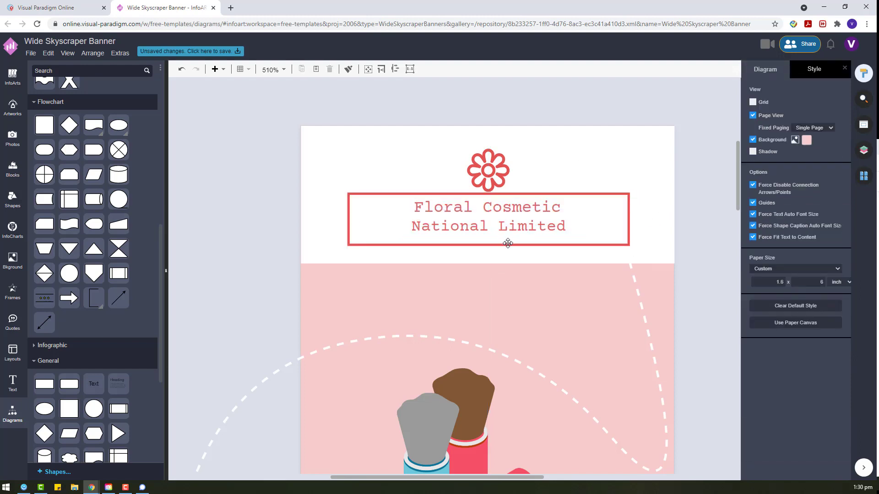
Delete the "National Limited" line and shrink the red frame so it closely surrounds "Floral Cosmetic"
left_click(508, 243)
left_click(488, 232)
key("Delete")
left_click(485, 214)
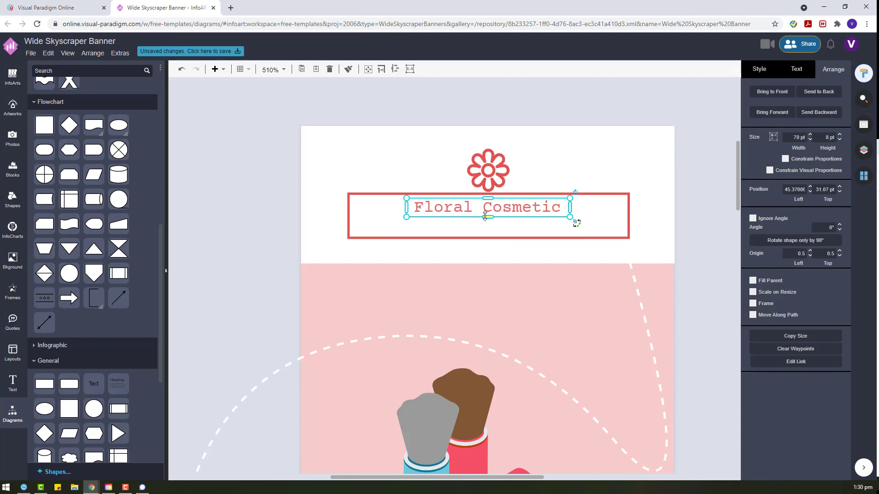
left_click_drag(512, 205, 513, 215)
left_click(609, 215)
left_click_drag(629, 194, 578, 199)
Move the flower logo up to the banner's upper edge and give the circle a white fill without an outline
left_click(271, 203)
left_click_drag(496, 172, 431, 130)
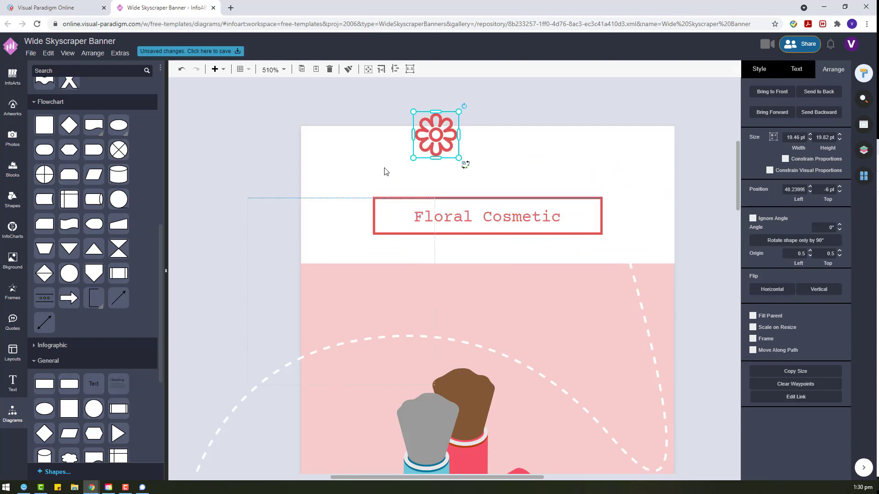
left_click(757, 71)
left_click(761, 151)
left_click(758, 133)
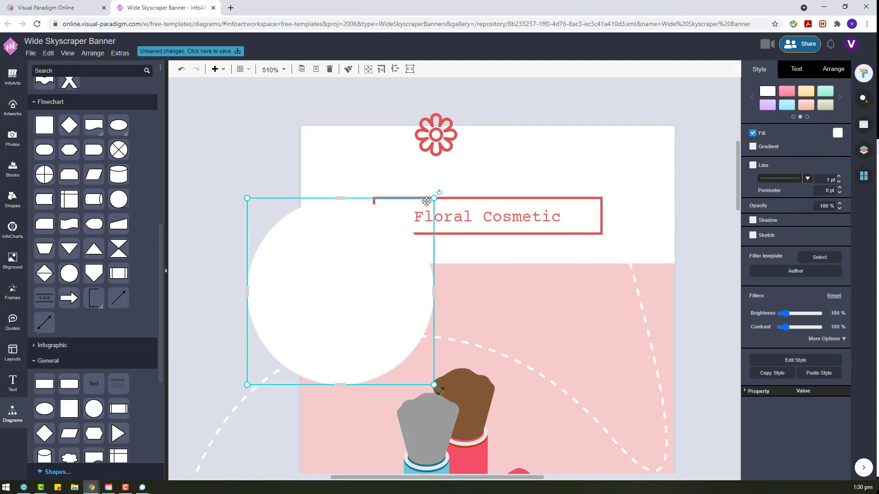
Back the flower logo with the white circle and place a flower at each end of the red frame
left_click_drag(426, 202, 629, 189)
left_click_drag(454, 153, 373, 212)
right_click(555, 160)
mouse_move(684, 262)
left_click(738, 265)
left_click(668, 227)
left_click(612, 211)
Align the end flowers, red frame and "Floral Cosmetic" text on one horizontal centre line and move them up slightly
left_click(828, 69)
mouse_move(608, 216)
left_mouse_down()
mouse_move(545, 100)
mouse_move(600, 218)
left_mouse_up()
left_click(691, 226)
left_click_drag(710, 255, 255, 141)
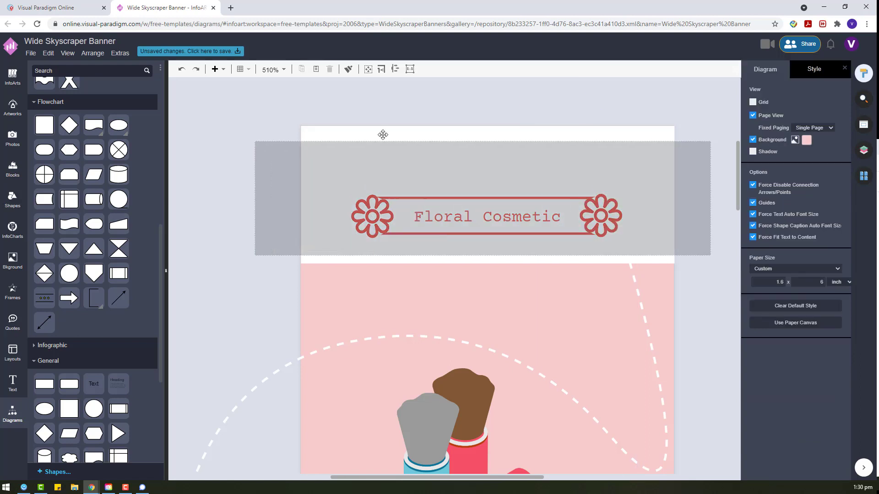
left_click(816, 324)
left_click_drag(503, 212, 502, 201)
Delete the flower at the right end of the red frame
scroll(450, 212, "down", 4)
scroll(450, 217, "down", 5)
left_click(569, 297)
scroll(567, 296, "down", 3)
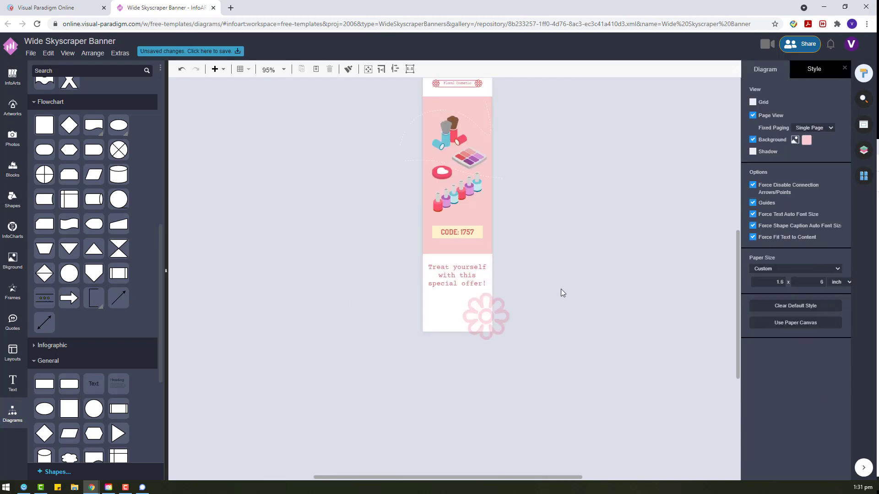
scroll(562, 290, "up", 3)
scroll(473, 277, "up", 7)
left_click(491, 231)
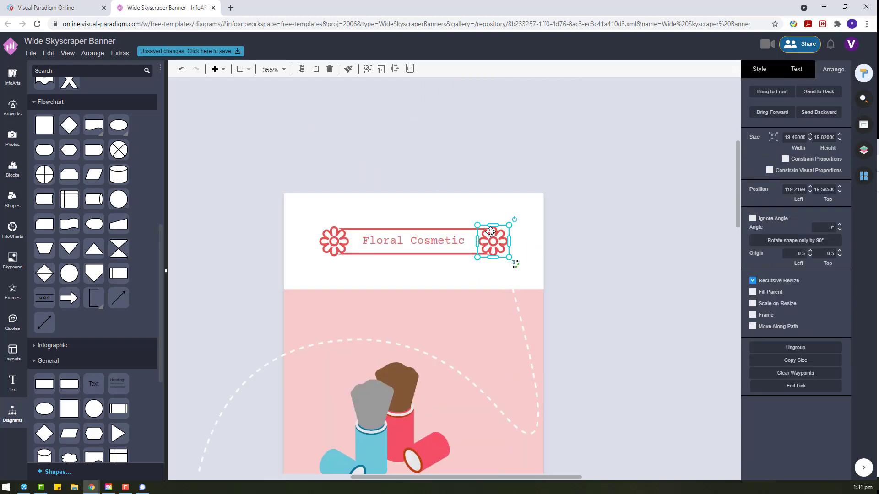
left_click_drag(490, 233, 580, 233)
key("Delete")
Move the remaining flower from the frame to above the banner and ungroup it
left_click_drag(326, 244, 389, 144)
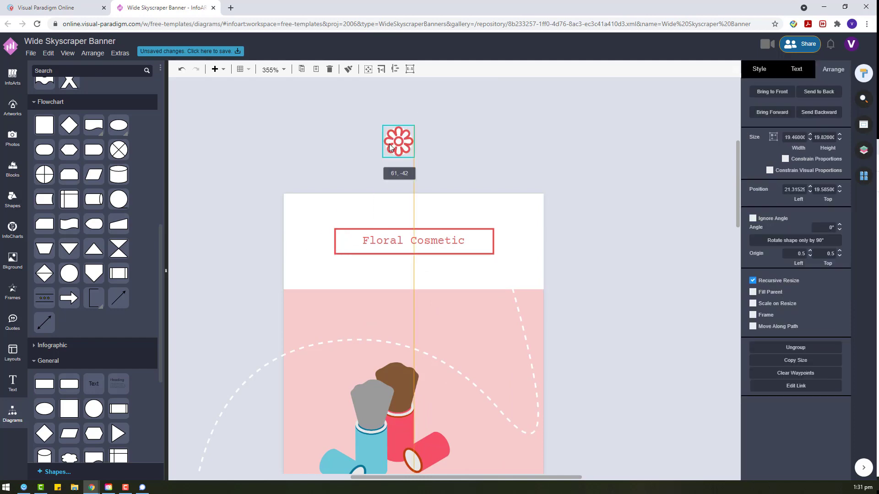
right_click(388, 144)
left_click(488, 263)
left_click(572, 189)
Move the "Floral Cosmetic" text out of the frame and give the rectangle a light yellow fill without an outline
scroll(434, 264, "down", 10)
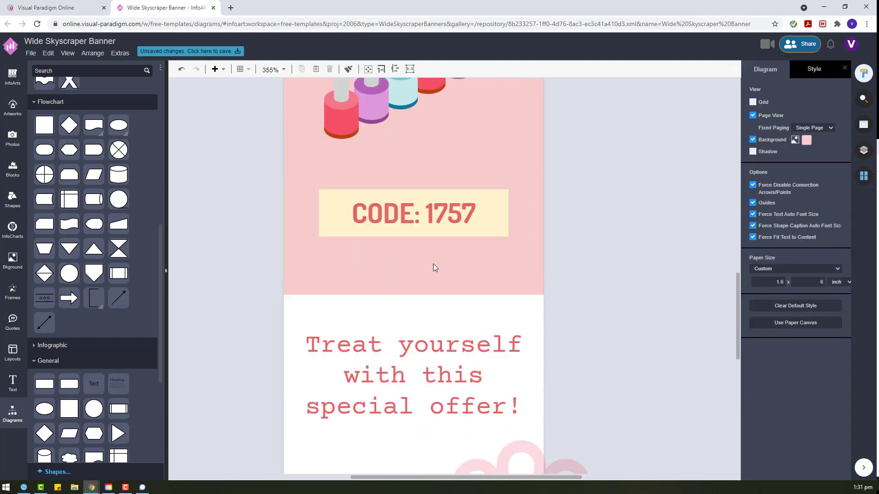
scroll(433, 260, "up", 13)
scroll(429, 263, "down", 4)
left_click(402, 197)
left_click_drag(402, 197, 513, 120)
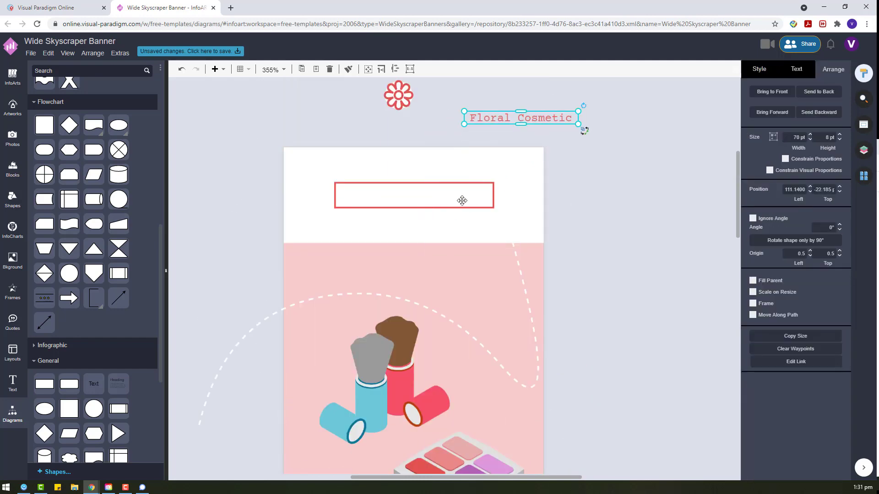
left_click(463, 198)
left_click(841, 138)
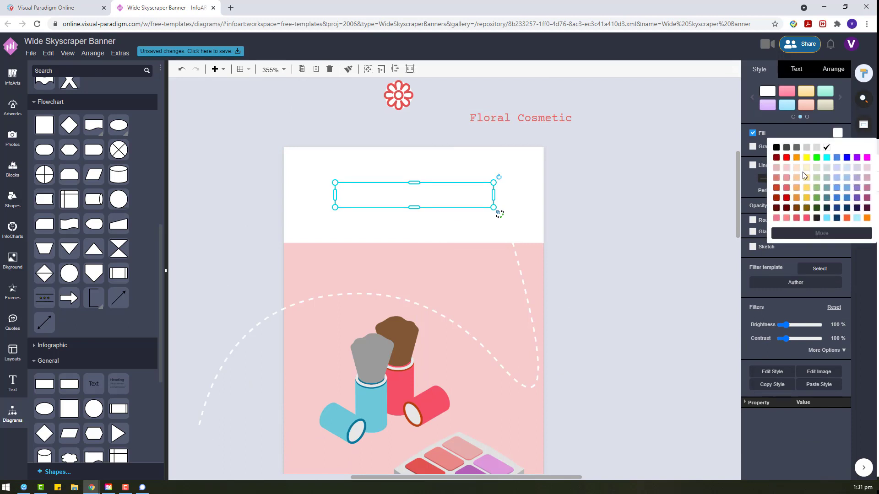
left_click(802, 172)
Stretch the light yellow rectangle across the banner's full width and move the "Floral Cosmetic" text back onto it
left_click(578, 219)
left_click_drag(491, 191, 546, 203)
left_click(545, 202)
left_click_drag(524, 118, 415, 193)
Extend the brand name text to "Floral Cosmetic Limited"
scroll(422, 241, "down", 10)
scroll(427, 241, "up", 5)
scroll(427, 240, "up", 5)
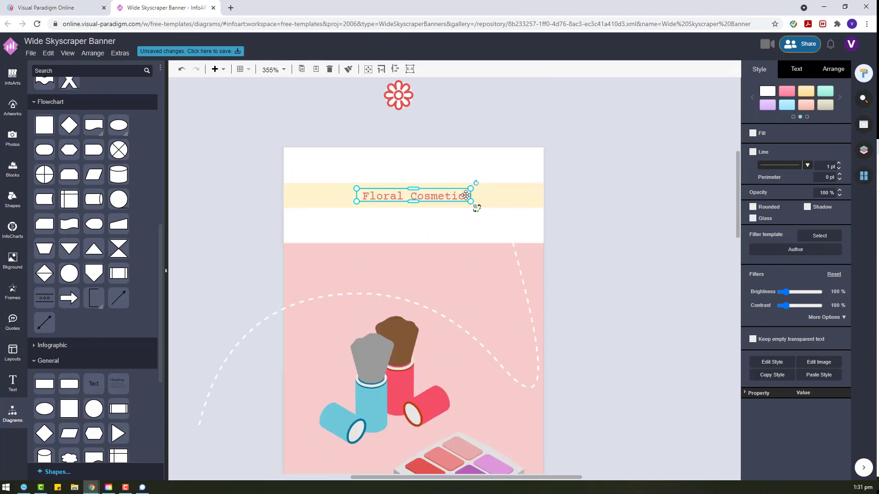
double_click(446, 212)
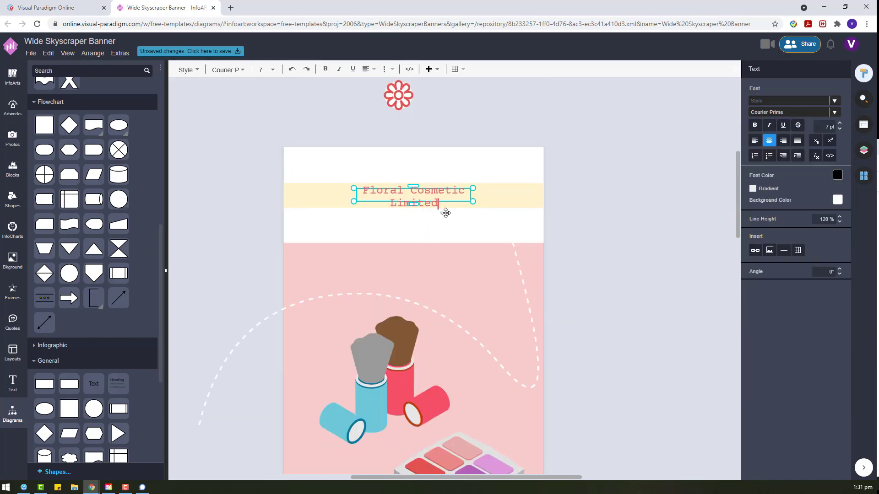
left_click(572, 194)
Fit the brand name's text box so the name stays on one line, and centre it on the yellow band
scroll(461, 183, "up", 4)
left_click(394, 223)
left_click_drag(481, 210, 585, 222)
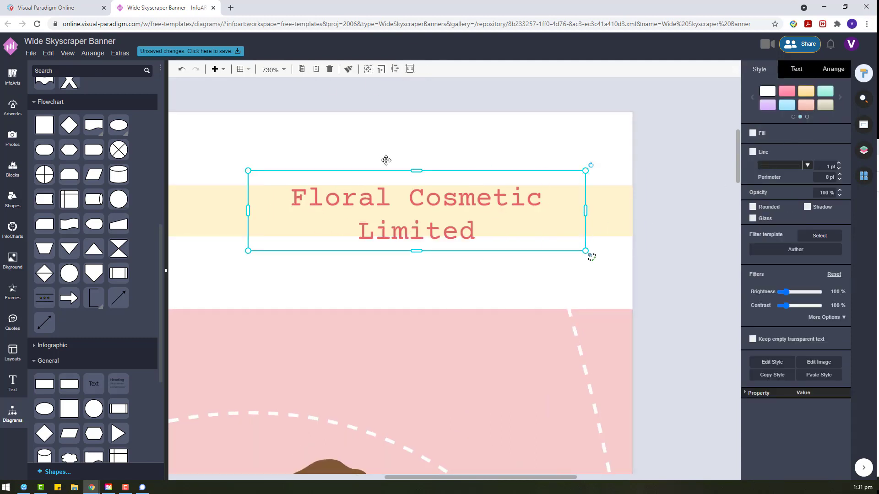
left_click_drag(416, 171, 416, 202)
left_click(832, 69)
left_click(773, 136)
scroll(461, 236, "down", 3)
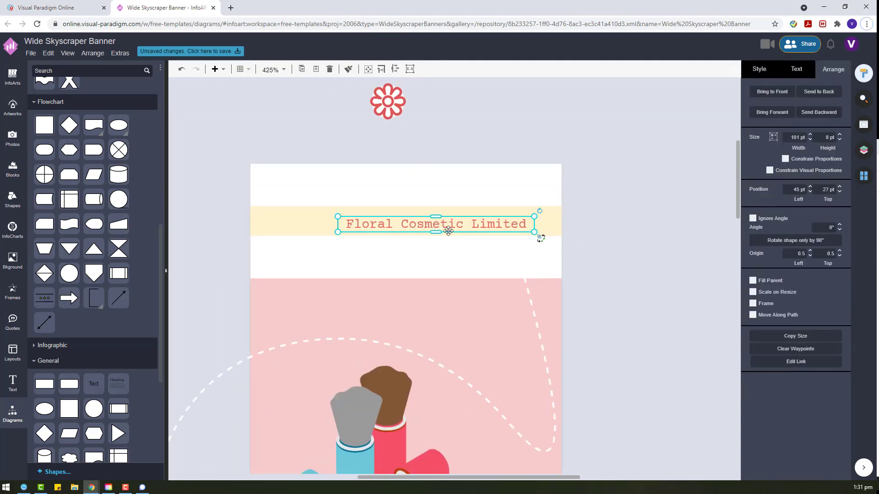
left_click_drag(450, 228, 418, 215)
Move the flower logo onto the white area above the brand name and delete the white circle left above the banner
right_click(393, 103)
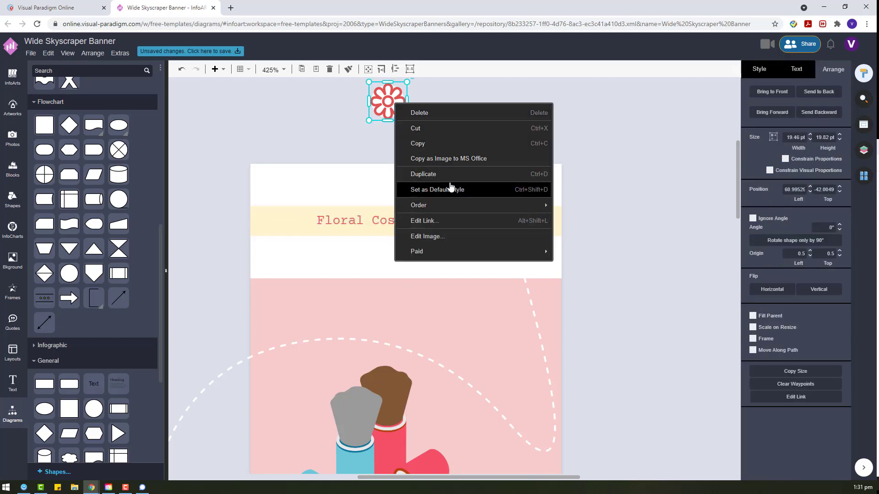
left_click(385, 137)
left_click_drag(384, 97, 409, 181)
left_click(391, 110)
key("Delete")
left_click(522, 148)
left_click(762, 70)
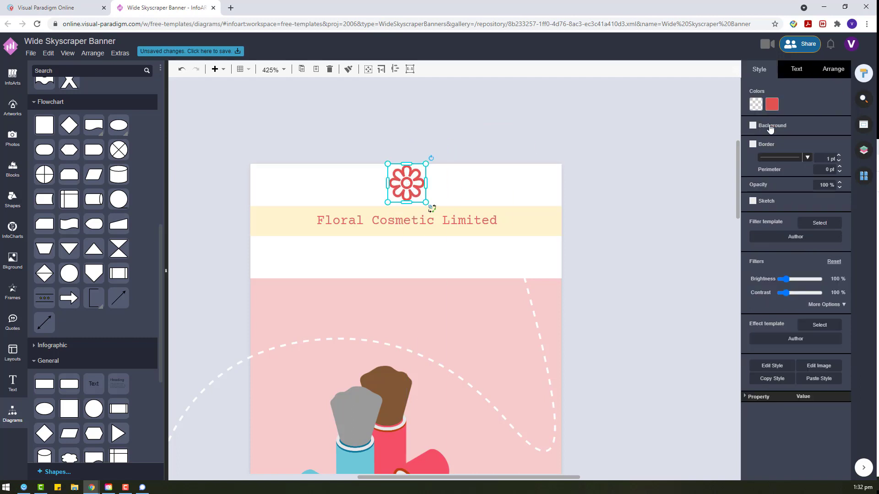
left_click(772, 105)
left_click(536, 165)
Place a copy of the large pale pink flower near the banner's upper end and delete the small flower logo
scroll(464, 306, "down", 6)
scroll(464, 306, "down", 5)
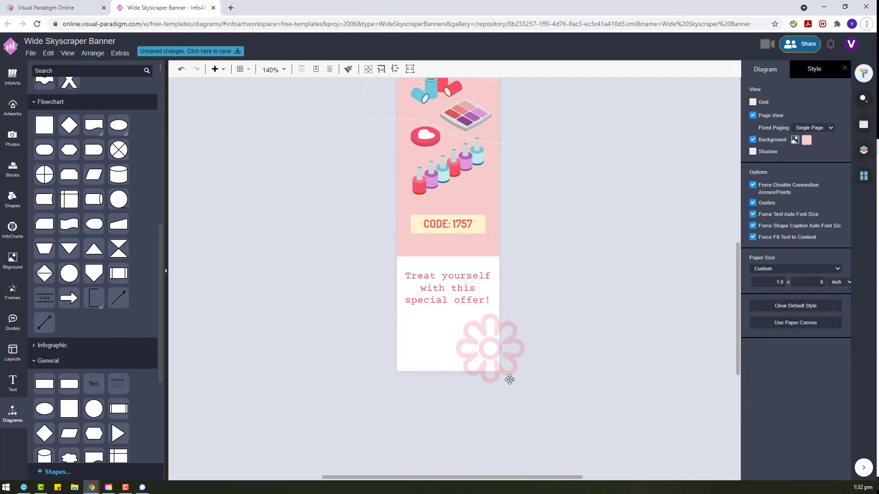
left_click(500, 339)
left_click_drag(499, 340, 581, 164)
scroll(580, 164, "up", 4)
left_click(448, 175)
key("Delete")
Set the brand name band directly against the pink section and centre the lower pale flower below the offer text
left_click_drag(530, 207, 369, 171)
left_click_drag(455, 191, 456, 196)
left_click_drag(595, 390, 483, 167)
scroll(439, 454, "down", 3)
left_click(453, 399)
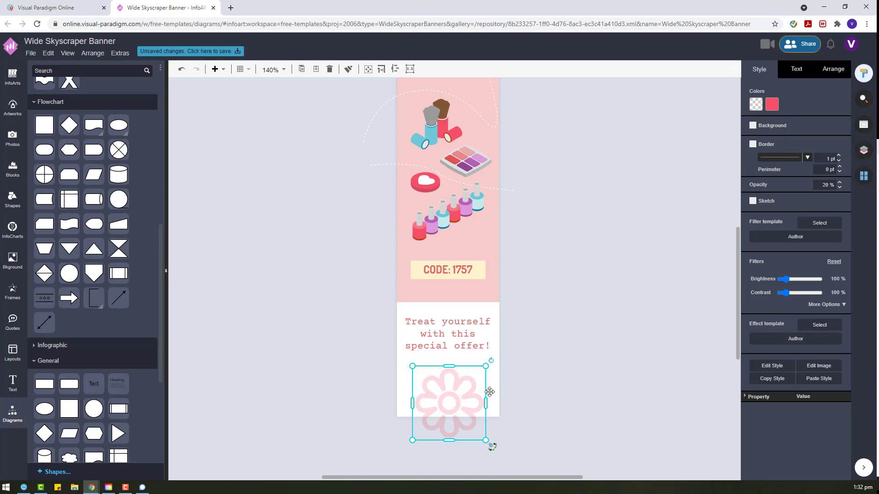
Align both pale flowers, the yellow band and the brand name text on one vertical centre line
scroll(453, 400, "up", 4)
mouse_move(365, 137)
left_mouse_down()
mouse_move(531, 344)
mouse_move(543, 451)
left_mouse_up()
left_click(465, 194)
left_click(441, 248, "shift")
left_click(496, 251, "shift")
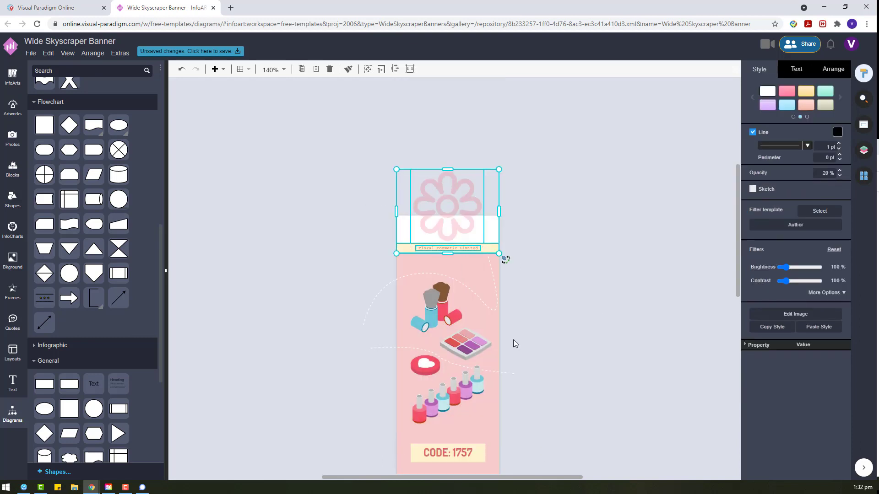
scroll(512, 340, "down", 5)
left_click(448, 334, "shift")
left_click(832, 70)
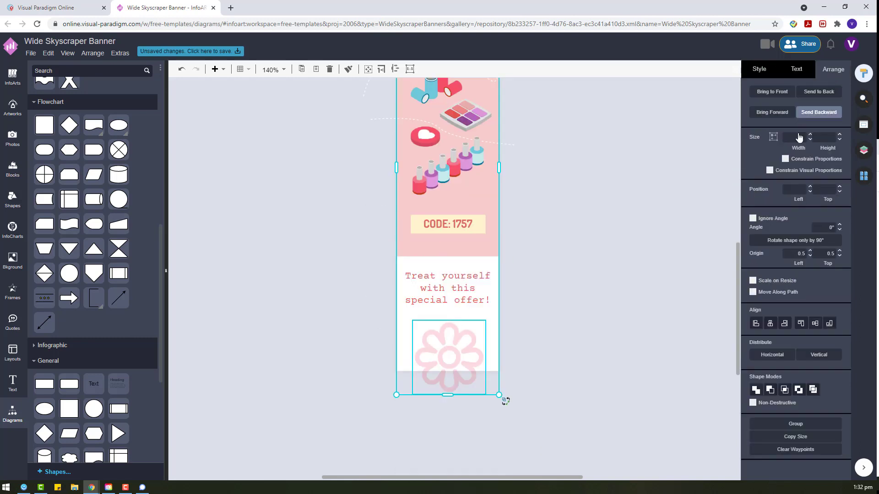
left_click(771, 323)
scroll(567, 295, "up", 5)
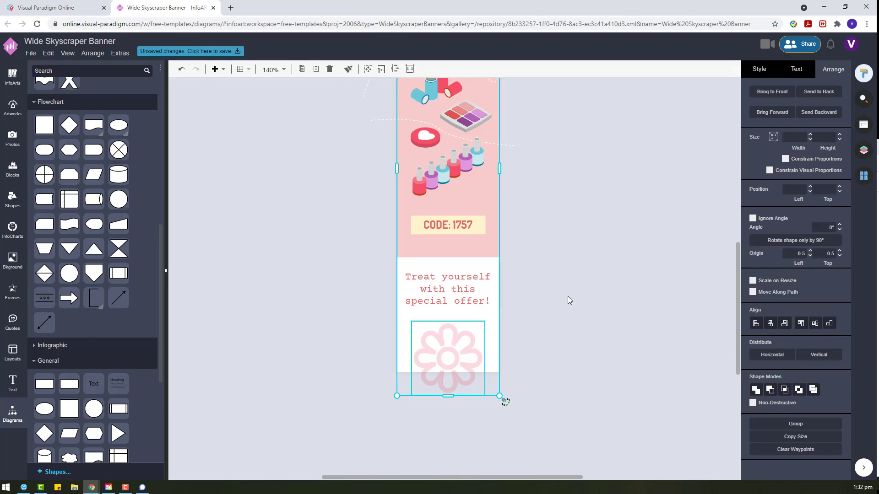
left_click(568, 296)
Increase the font size of "Floral Cosmetic Limited" and fit its text box to the text
scroll(442, 257, "up", 5)
left_click(453, 236)
left_click(796, 68)
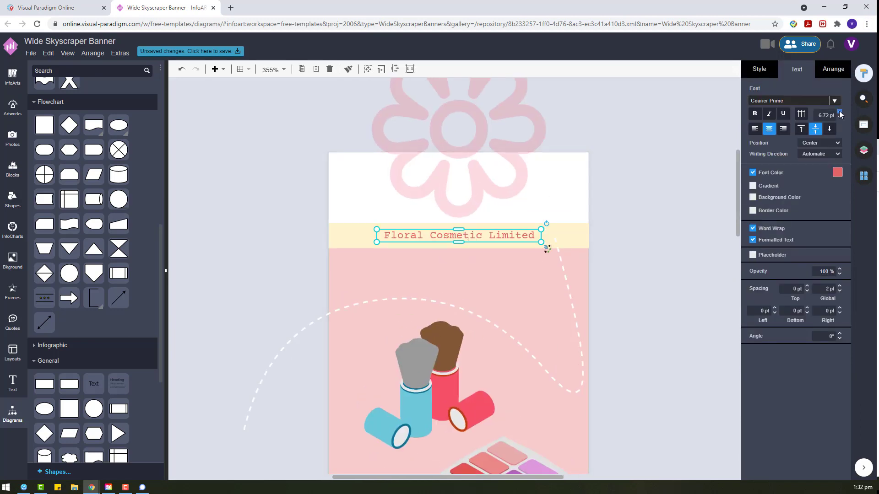
left_click(839, 112)
left_click_drag(542, 235, 487, 239)
left_click(826, 73)
left_click(773, 137)
left_click(686, 288)
Move the upper dashed line's end point off the brand name to just below the yellow band
left_click(556, 237)
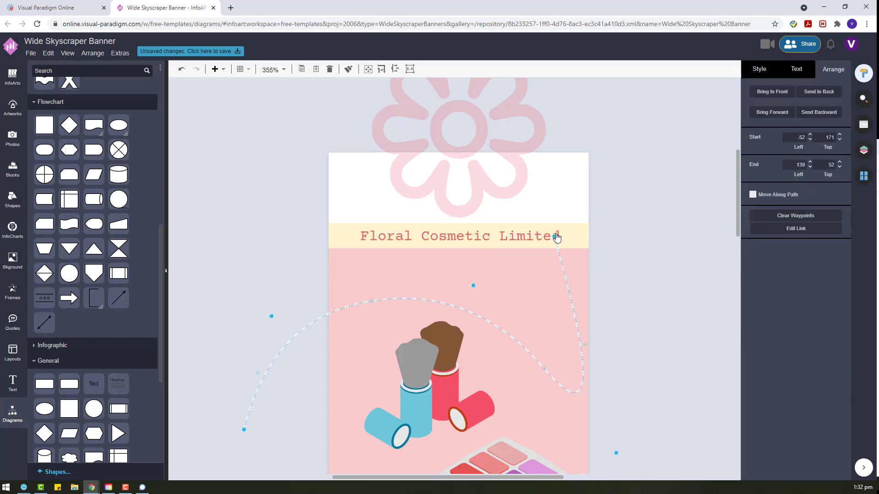
left_click_drag(557, 236, 574, 247)
left_click(657, 251)
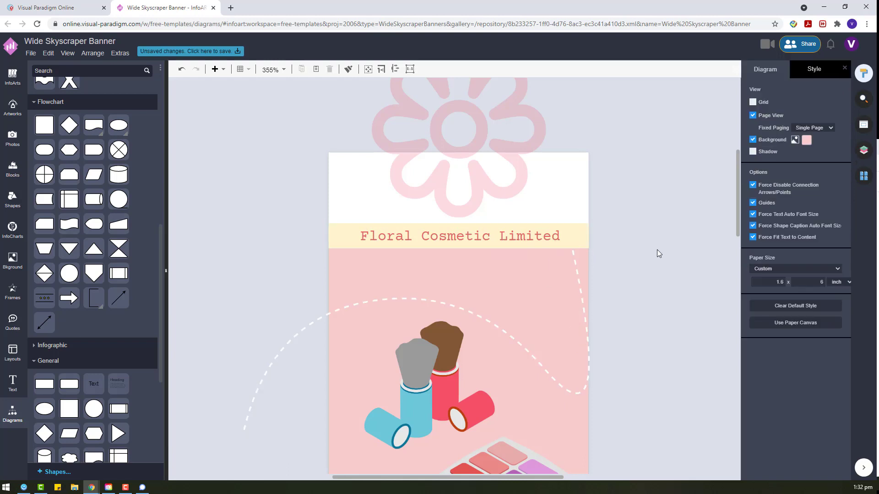
Try reshaping the lower dashed line between the heart compact and the palette, and delete the line
scroll(530, 311, "down", 4)
left_click(603, 366)
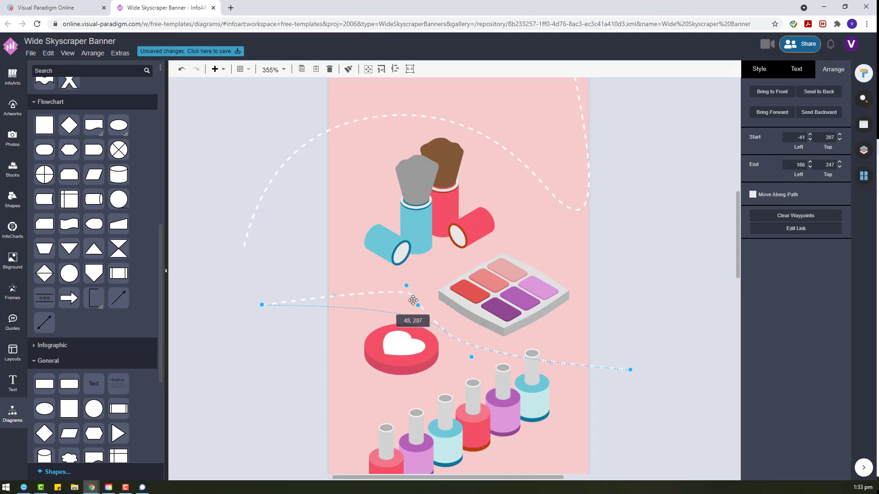
left_click(639, 315)
left_click(415, 300)
scroll(412, 228, "down", 3)
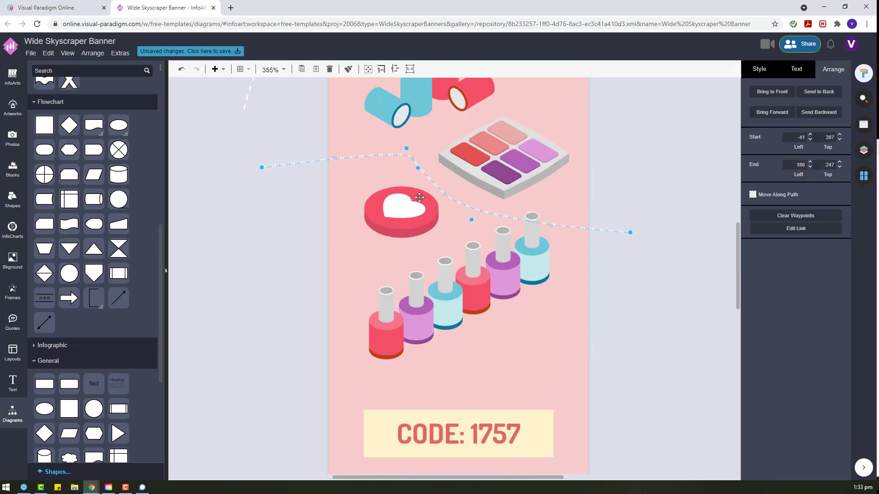
scroll(408, 181, "up", 4)
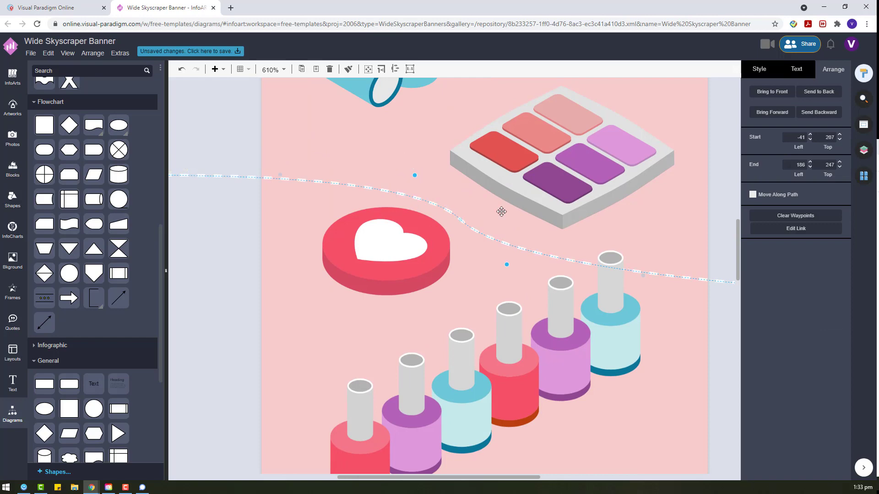
scroll(500, 210, "down", 10)
left_click(595, 267)
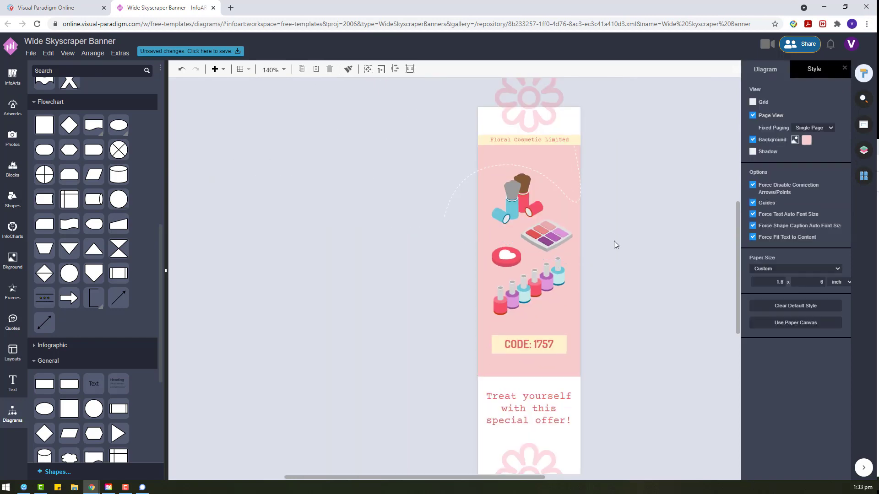
Add a dotted line across the banner below the palette, bending it up over the heart compact and down before the nail polishes
left_click(13, 199)
left_click_drag(43, 179, 305, 260)
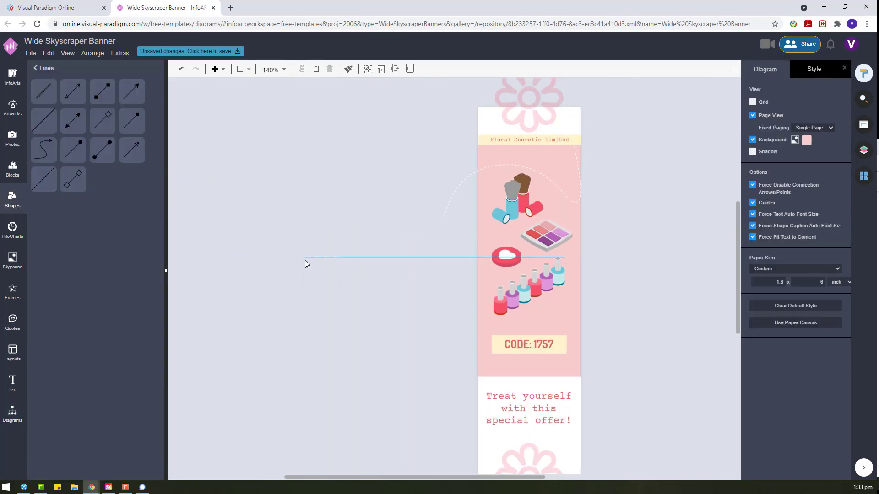
left_click_drag(422, 252, 423, 252)
scroll(423, 251, "up", 3)
left_click_drag(318, 229, 567, 229)
left_click_drag(415, 257, 398, 218)
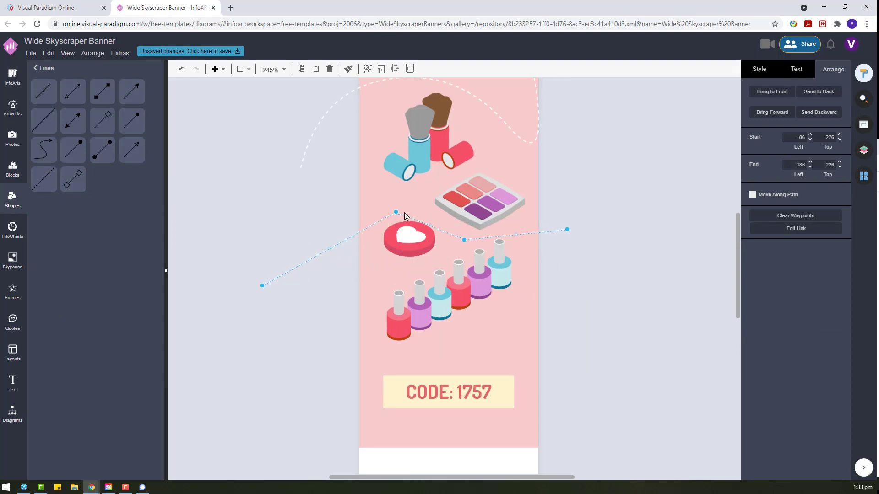
Change the new dotted line between the palette and the nail polishes to the Curved line style
left_click(762, 72)
left_click(802, 132)
left_click(797, 153)
left_click(605, 232)
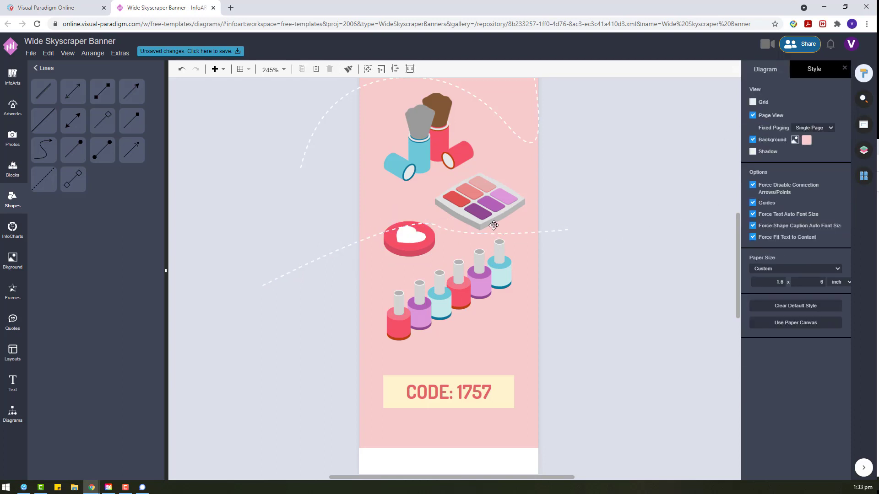
Reshape the curved dotted line to arch over the heart compact and dip above the nail polishes, pulling its outer end closer to the banner
scroll(420, 221, "up", 1)
left_click(437, 226)
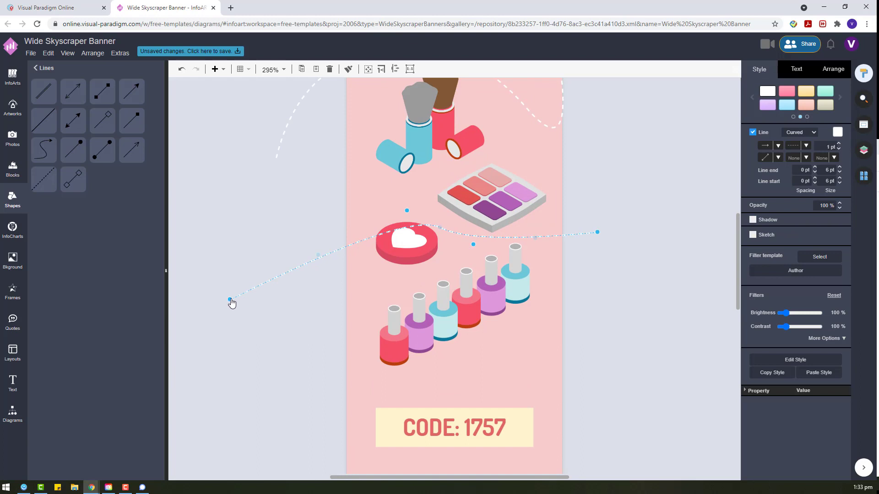
left_click_drag(230, 300, 297, 270)
left_click_drag(406, 208, 383, 190)
left_click_drag(384, 189, 397, 194)
left_click_drag(405, 192, 406, 190)
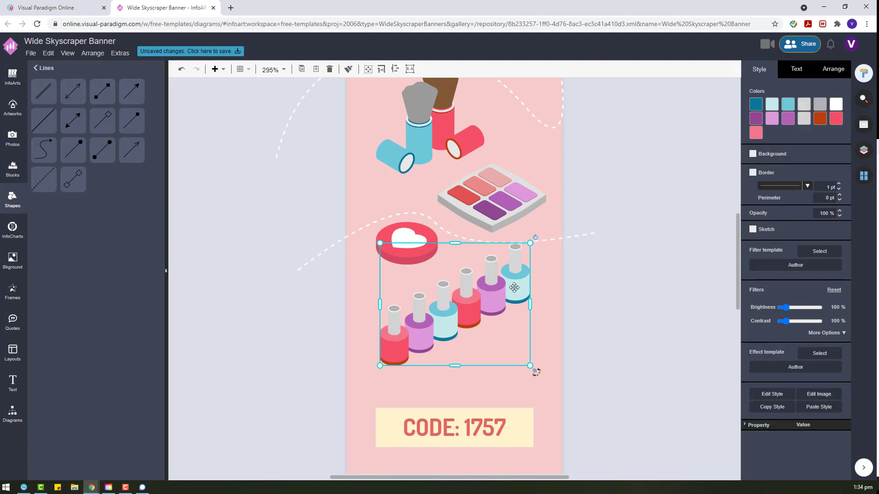
right_click(510, 285)
key("Escape")
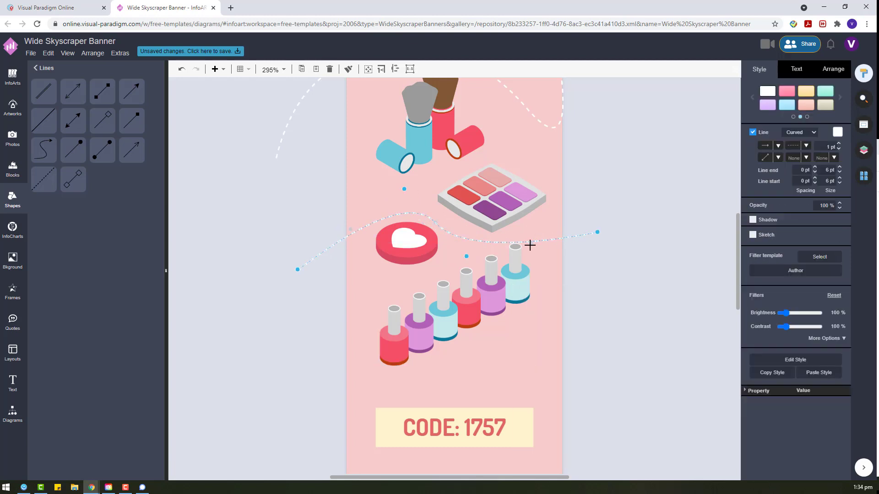
left_click(635, 273)
Add another dotted line rising across the banner below the nail polishes, with a bend just above the promo code box
scroll(577, 331, "down", 5, "ctrl")
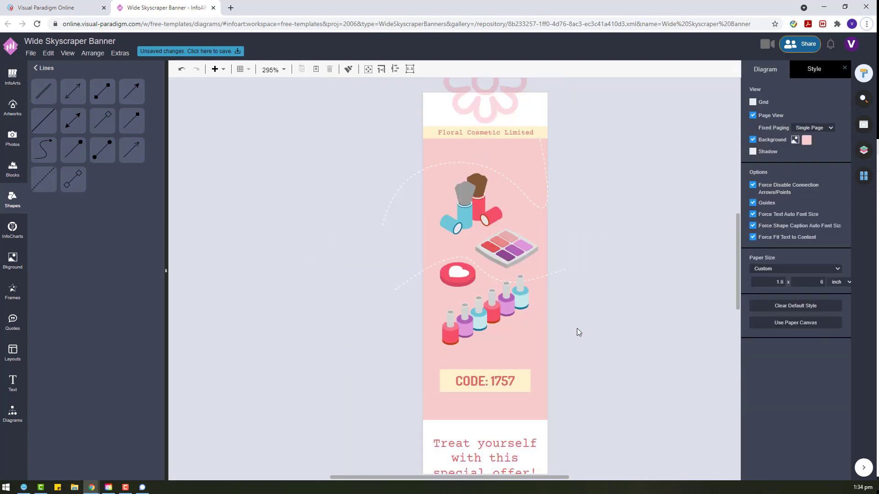
scroll(586, 348, "down", 3)
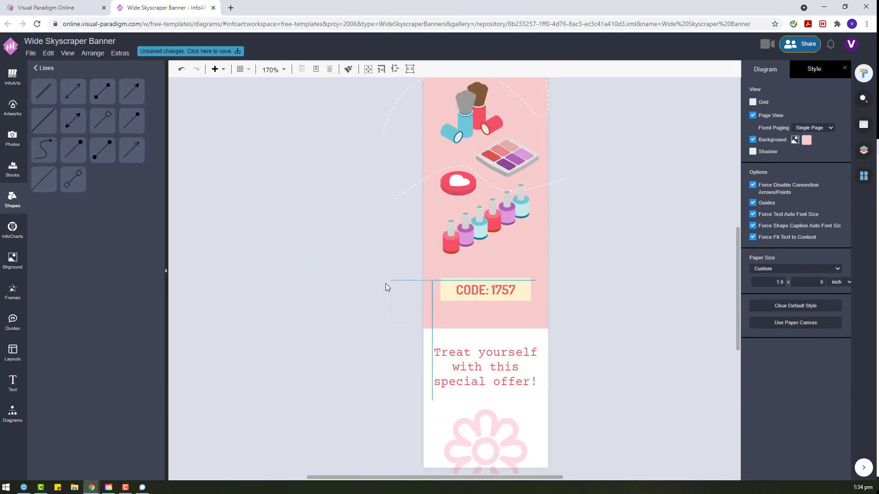
left_click_drag(386, 287, 559, 225)
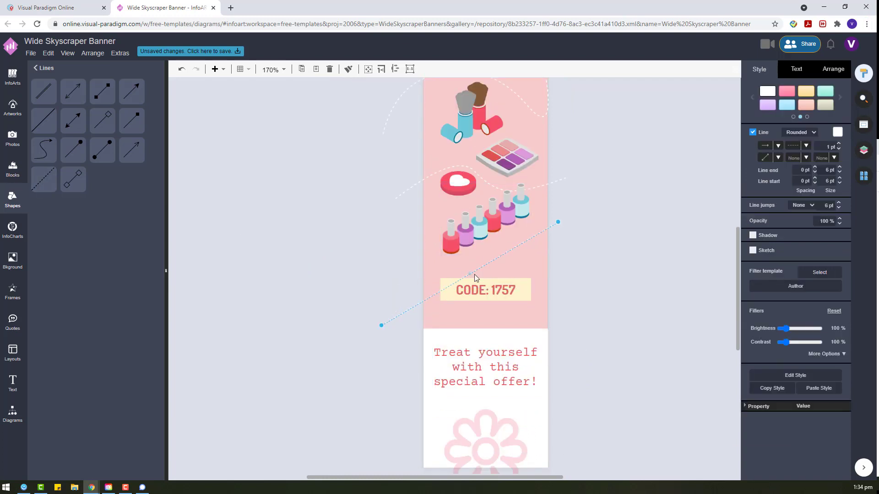
left_click(614, 283)
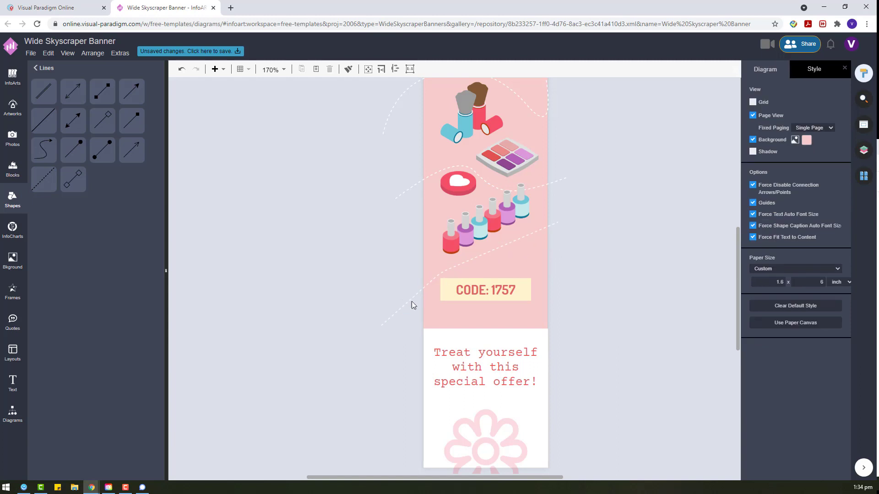
left_click(411, 299)
left_click_drag(517, 297, 460, 295)
left_click(621, 292)
left_click(441, 275)
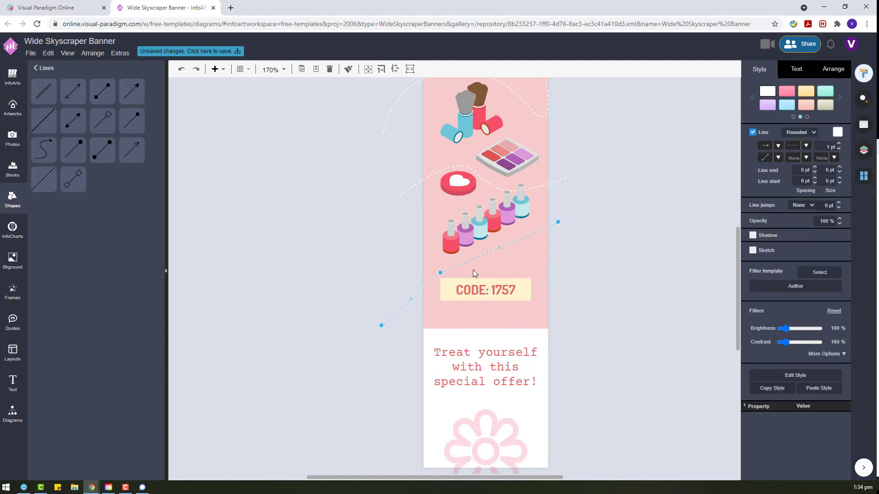
Set the lowest dotted line to Curved and shape it into an S-curve between the nail polishes and the promo code
scroll(441, 275, "up", 2)
left_click_drag(426, 273, 435, 266)
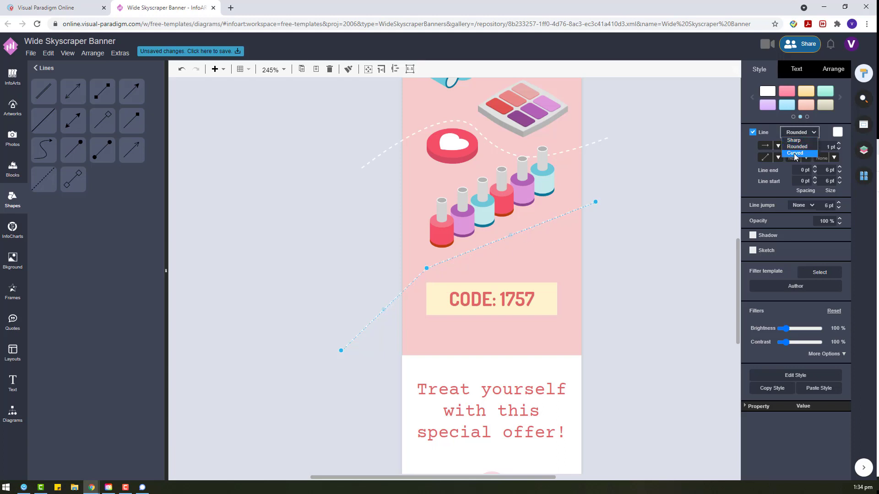
left_click(795, 153)
left_click_drag(525, 253, 555, 275)
left_click(603, 287)
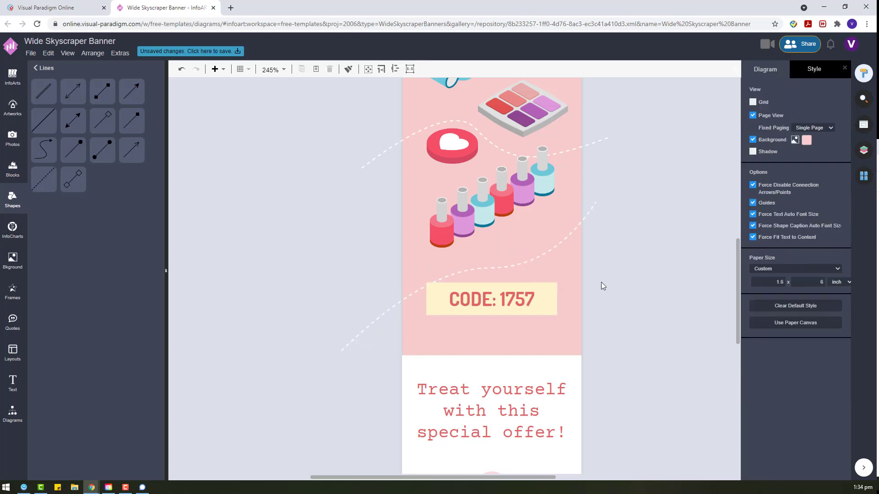
Bring the promo code text and its yellow box to the front, above the dotted line
left_click(442, 302)
right_click(470, 313)
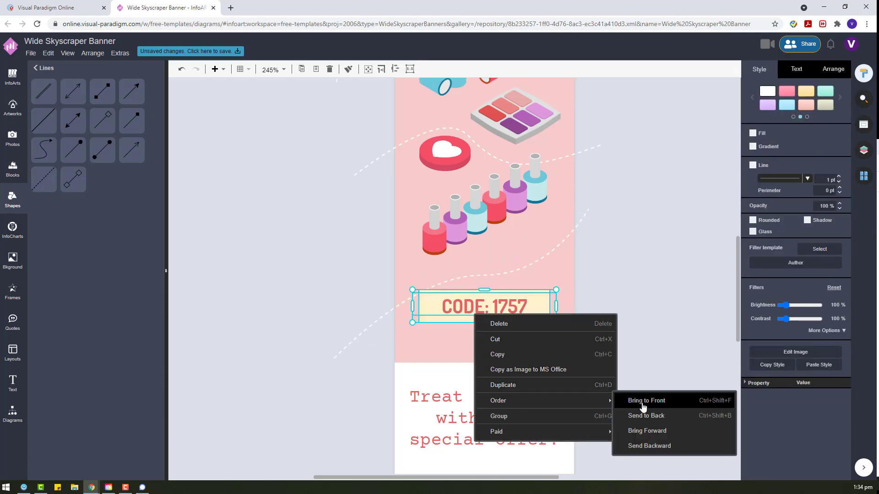
left_click(634, 313)
Fine-tune the bend of the lowest dotted line near the promo code box's upper corner
left_click(519, 270)
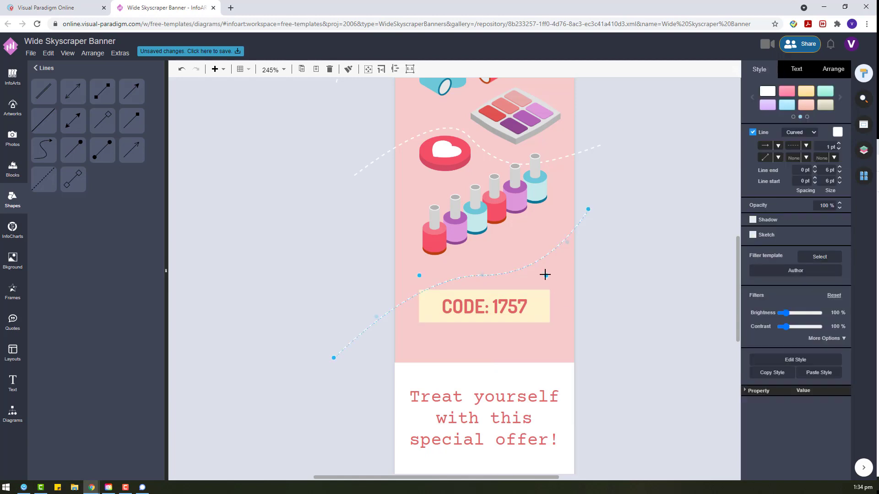
left_click_drag(555, 285, 556, 284)
left_click(604, 326)
Enlarge the heart compact and bring it to the front so it covers the curved dotted line
scroll(604, 326, "down", 3)
scroll(622, 233, "up", 3)
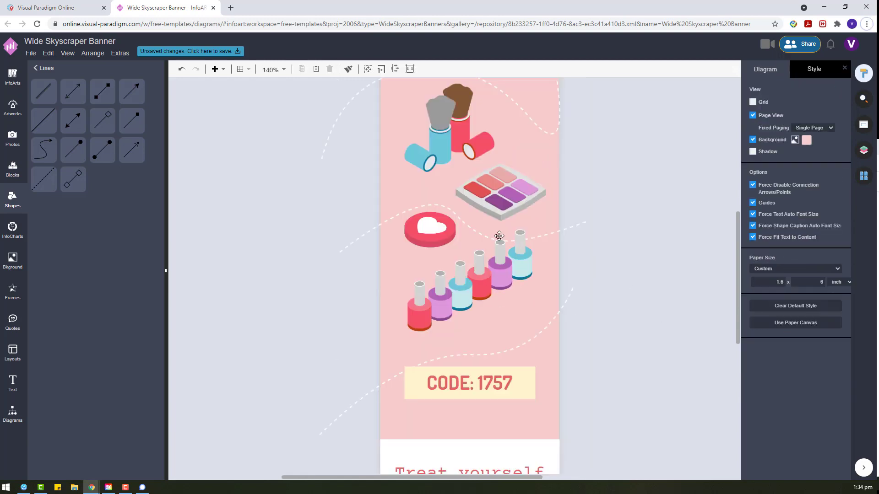
left_click(425, 206)
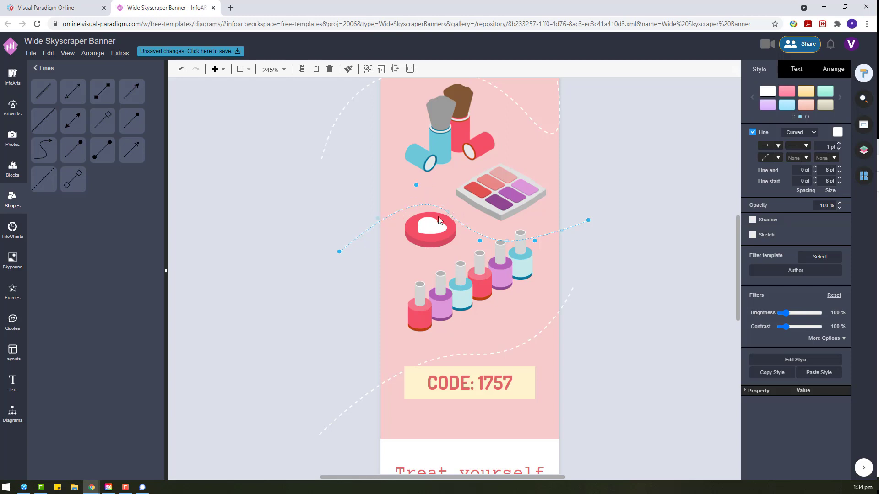
left_click(437, 219)
left_click_drag(405, 211, 392, 203)
left_click_drag(435, 223, 428, 227)
right_click(441, 224)
mouse_move(507, 330)
left_click(619, 327)
left_click(640, 318)
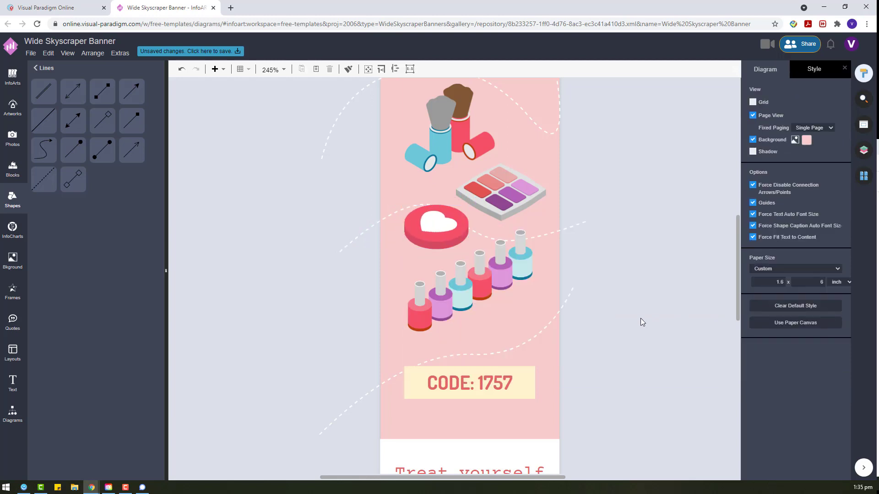
scroll(642, 322, "down", 3)
scroll(658, 396, "down", 3)
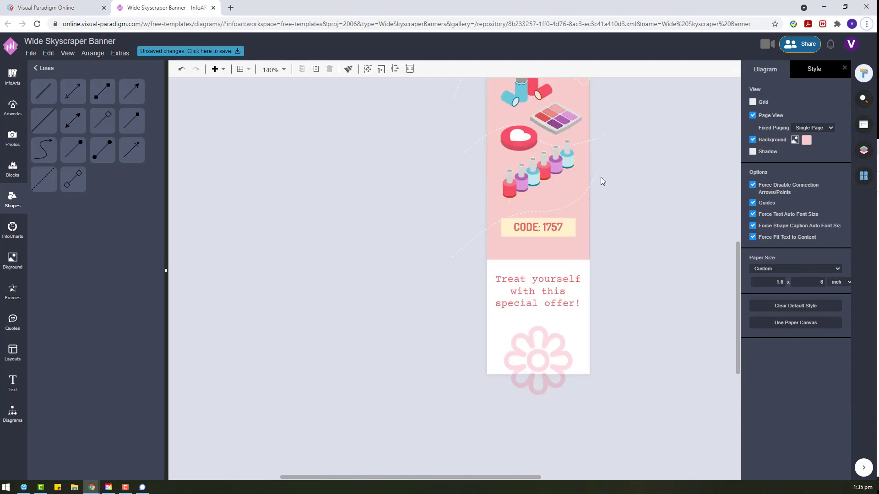
left_click(588, 191)
left_click(637, 324)
Set the opacity of both flowers to 50%
scroll(544, 366, "down", 2)
left_click_drag(455, 370, 454, 370)
left_click(451, 127, "shift")
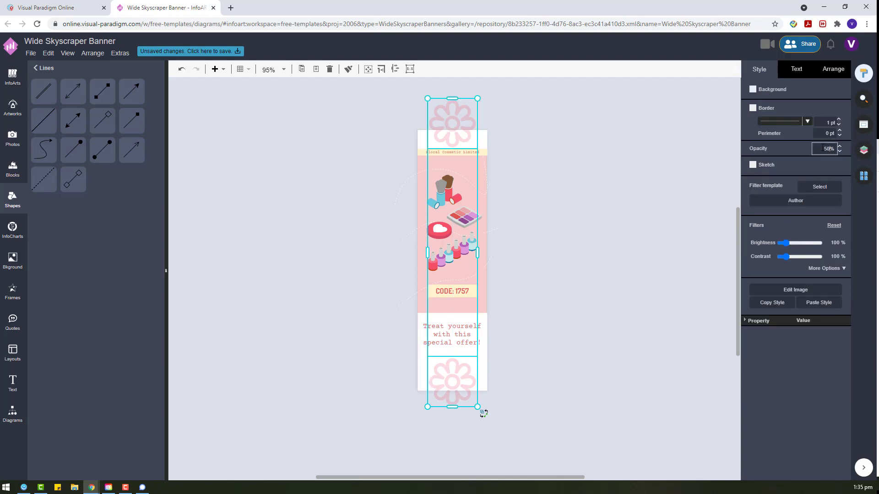
left_click(597, 299)
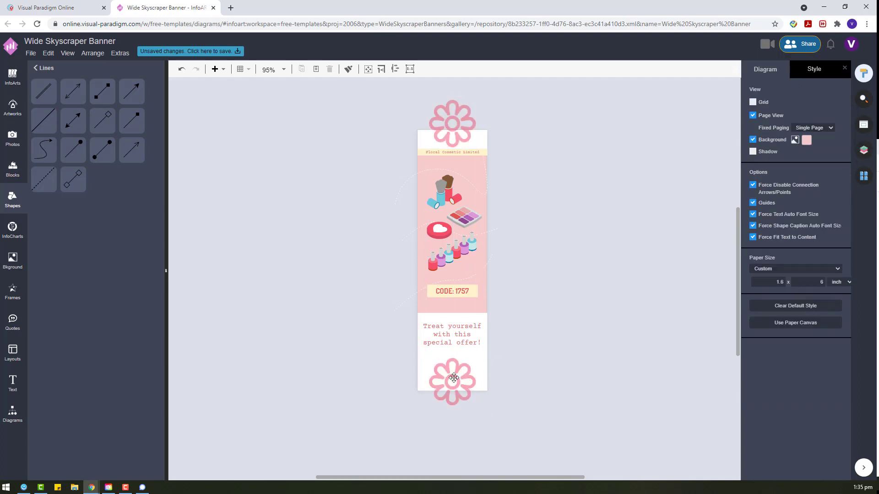
Move the upper flower up slightly and centre-align both flowers, the yellow band, brand name, promo code and offer text
left_click_drag(464, 136, 465, 132)
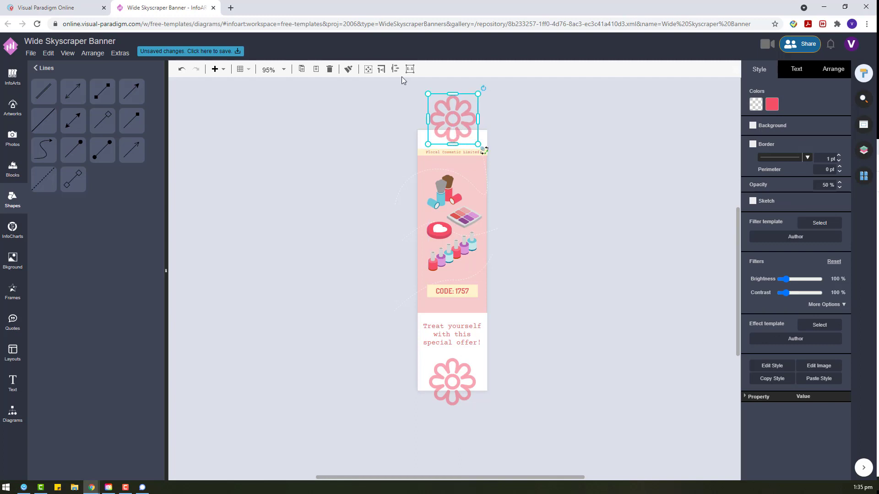
left_click(448, 152, "shift")
left_click(452, 291, "shift")
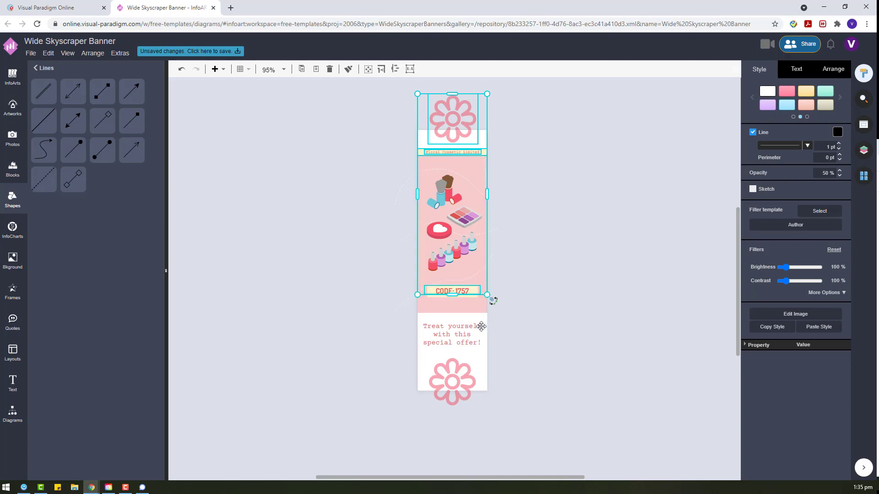
left_click(460, 336, "shift")
left_click(452, 374, "shift")
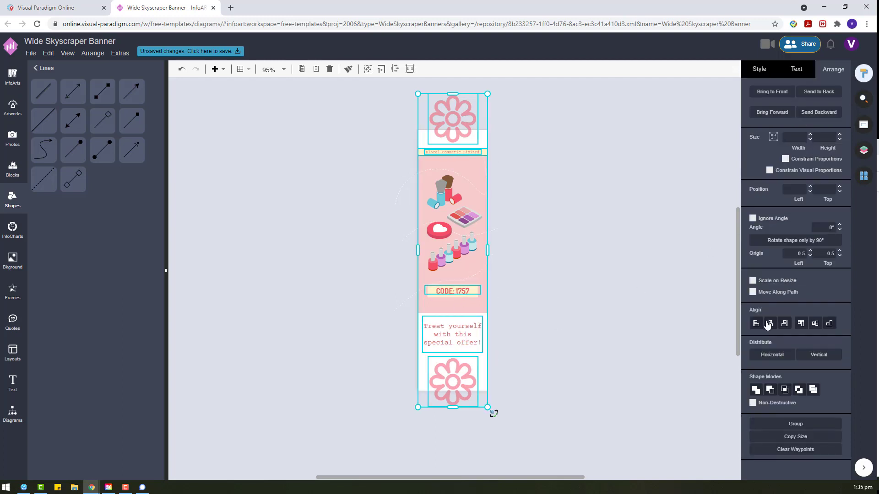
left_click(591, 325)
Select the centre-aligned elements and shift them slightly together so the yellow band lines up with the page edges
scroll(444, 164, "up", 3)
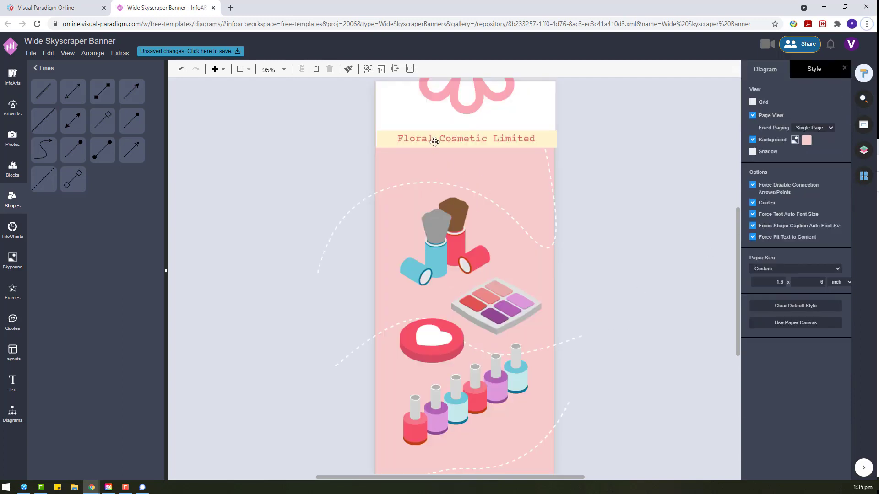
left_click(433, 160)
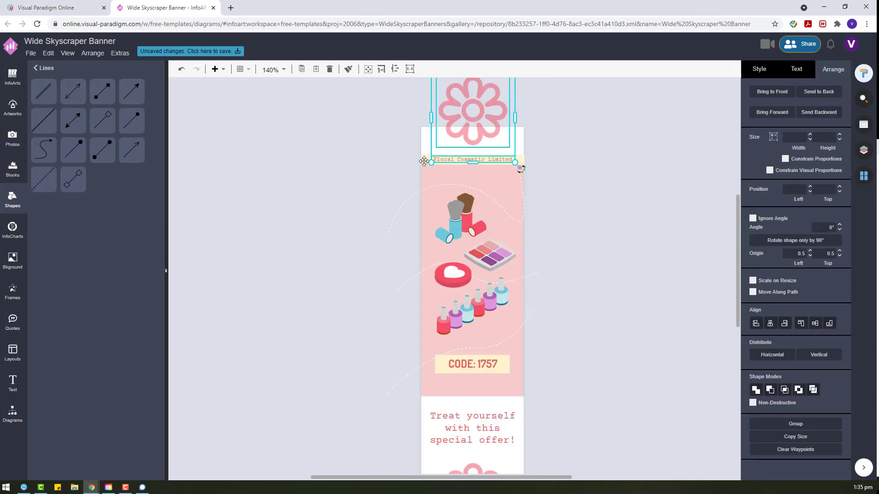
left_click(424, 161, "shift")
scroll(488, 326, "down", 3)
left_click(470, 288, "shift")
scroll(474, 343, "up", 3)
scroll(428, 197, "up", 7)
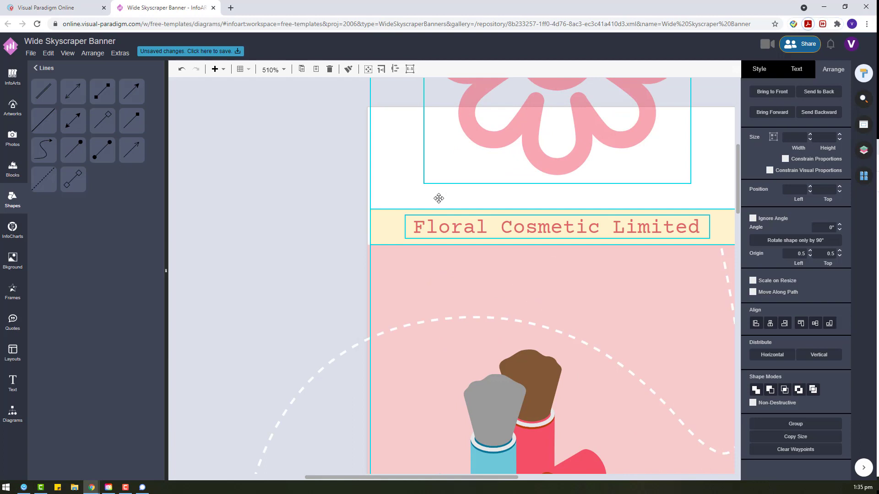
left_click_drag(436, 226, 432, 222)
scroll(304, 276, "down", 3)
scroll(304, 276, "down", 8)
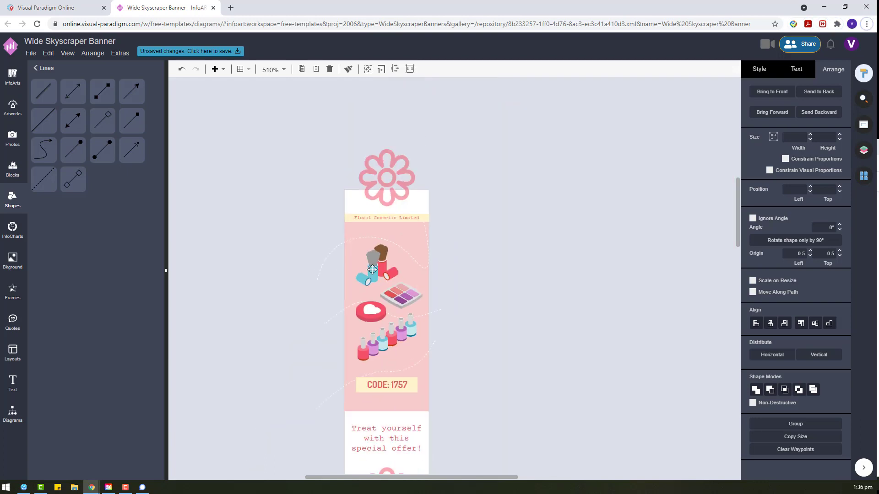
scroll(415, 266, "down", 4)
left_click(476, 270)
Set the opacity of both flowers to 100%
scroll(430, 270, "up", 3)
left_click(410, 94)
left_click(414, 344)
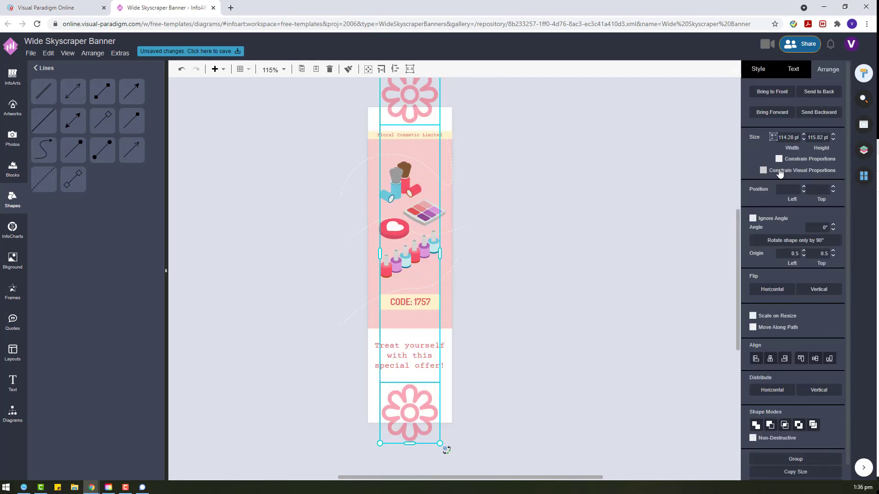
left_click(779, 73)
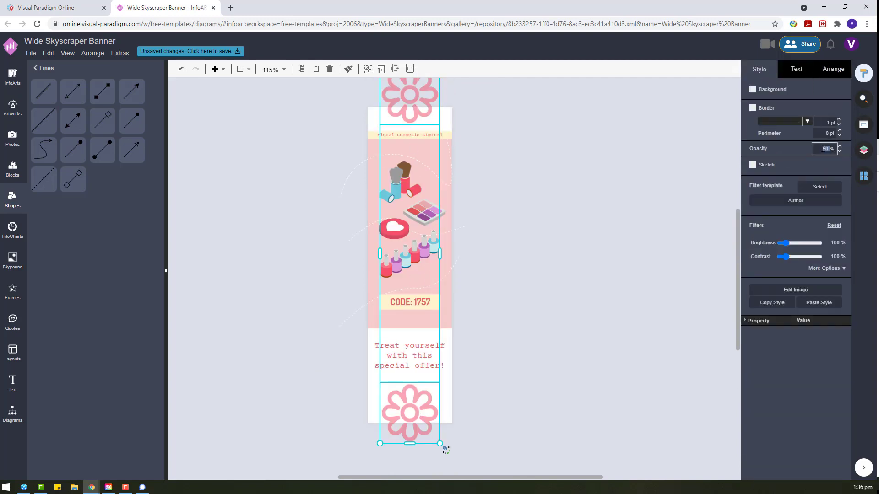
key("Return")
left_click(559, 326)
Check the offer text's font colour and recolour the lower flower in the same muted red
left_click(421, 360)
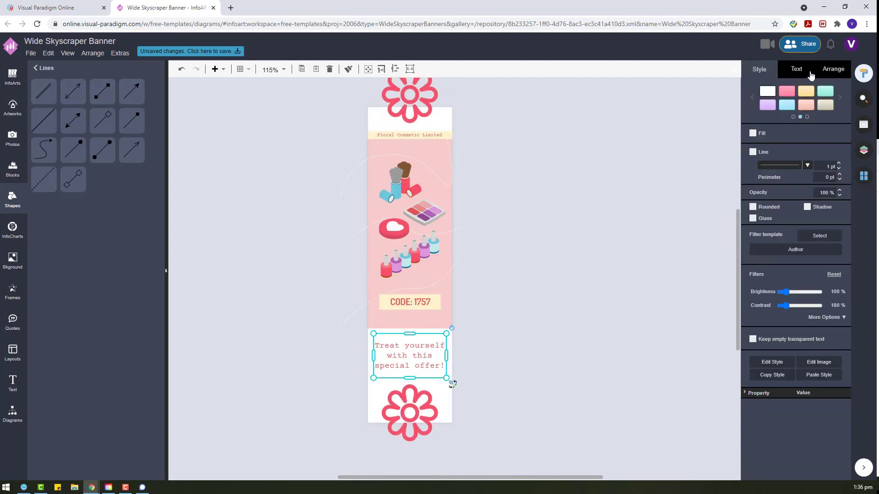
left_click(809, 73)
left_click(836, 172)
left_click(786, 227)
left_click(393, 402)
left_click(764, 73)
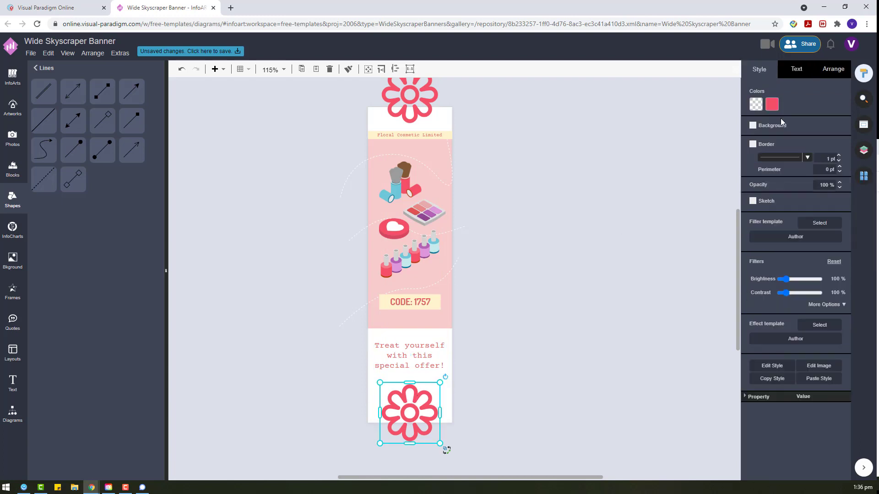
left_click(772, 104)
left_click(785, 160)
Recolour the upper flower in the same muted red as the lower one
left_click(424, 98)
left_click(772, 104)
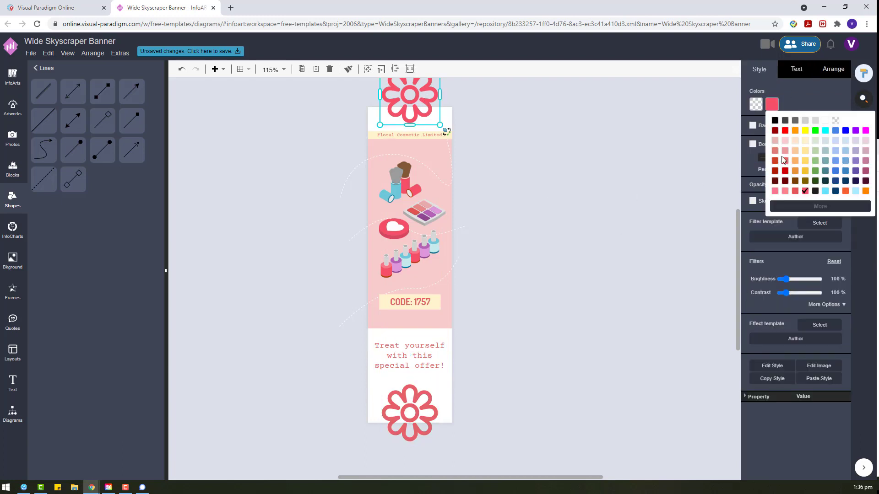
left_click(784, 160)
left_click(582, 247)
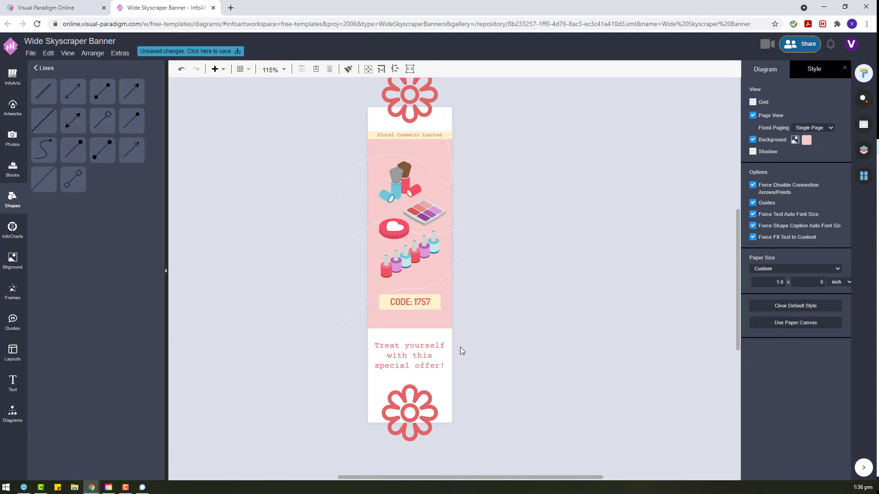
Search the artworks library for "arrow" to find a pointer graphic for the promo code
left_click(13, 107)
left_click(52, 72)
type("arrow")
key("Return")
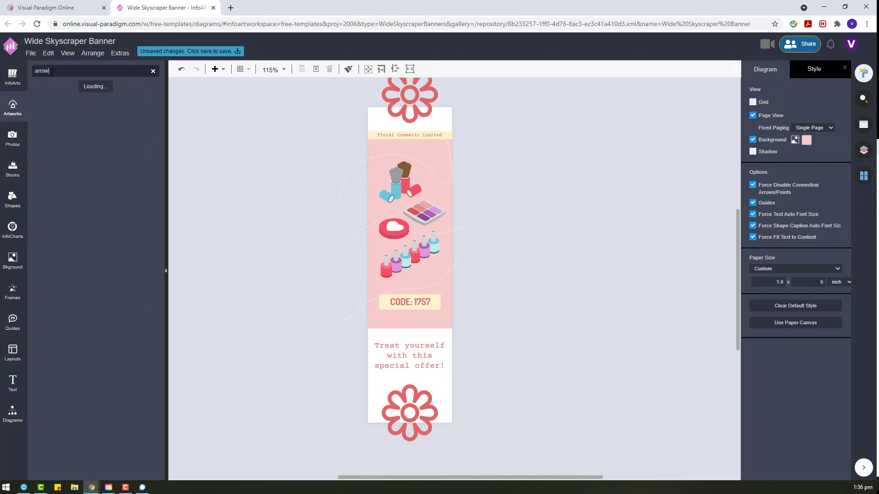
Place the outlined arrow cursor artwork, recolour it muted red and position it small beneath the promo code
mouse_move(110, 266)
scroll(109, 267, "down", 3)
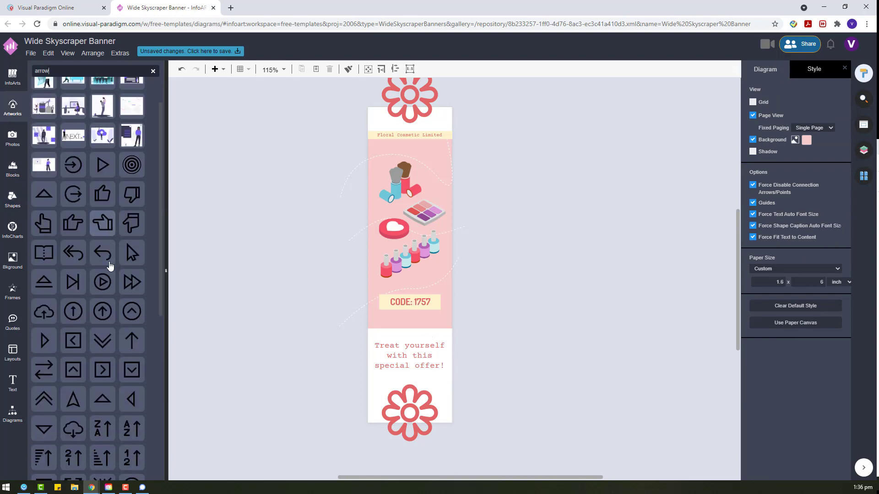
left_click_drag(132, 161, 292, 275)
left_click(755, 104)
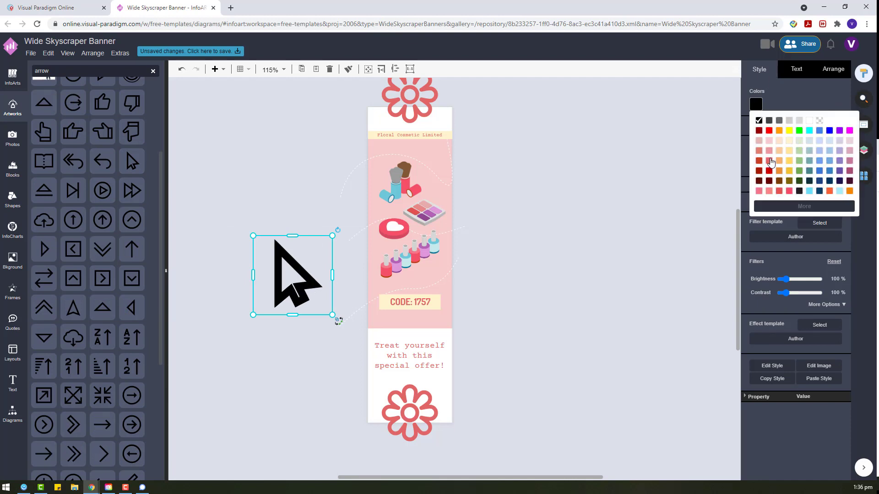
left_click(769, 161)
left_click_drag(332, 236, 429, 319)
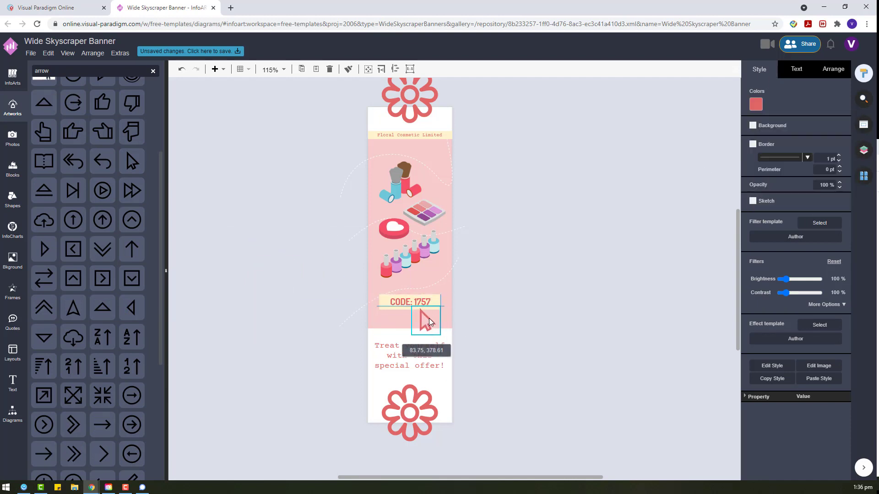
left_click(489, 255)
Replace the arrow cursor with the pixel hand pointer artwork, outlined in muted red and shrunk beneath the promo code
scroll(91, 337, "down", 5)
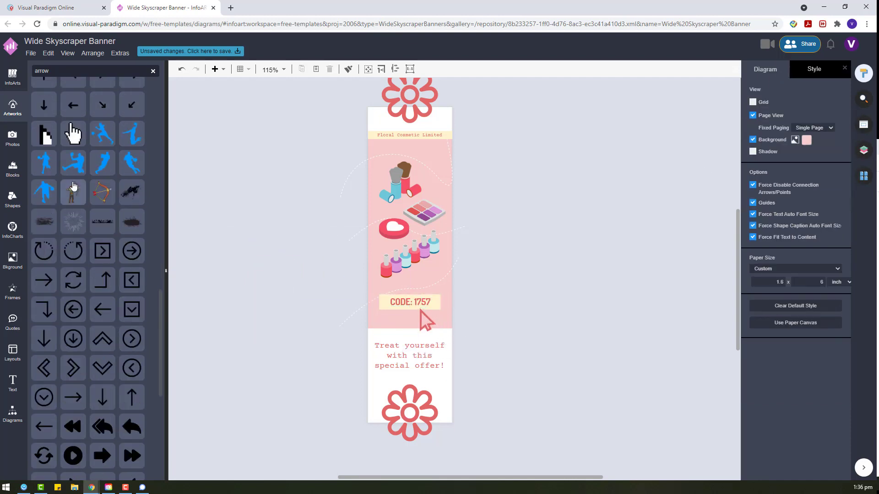
left_click_drag(74, 133, 297, 307)
left_click_drag(427, 320, 557, 308)
left_click(312, 347)
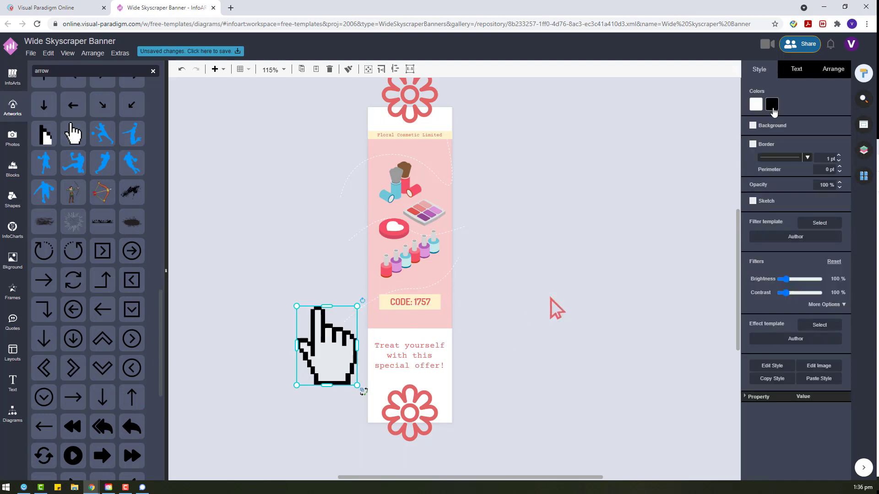
left_click(773, 112)
left_click(782, 165)
left_click_drag(357, 306, 413, 322)
left_click_drag(602, 364, 496, 249)
key("Delete")
Move the offer text up closer to the pink block and nudge the hand pointer up against the promo code box
scroll(313, 305, "up", 4)
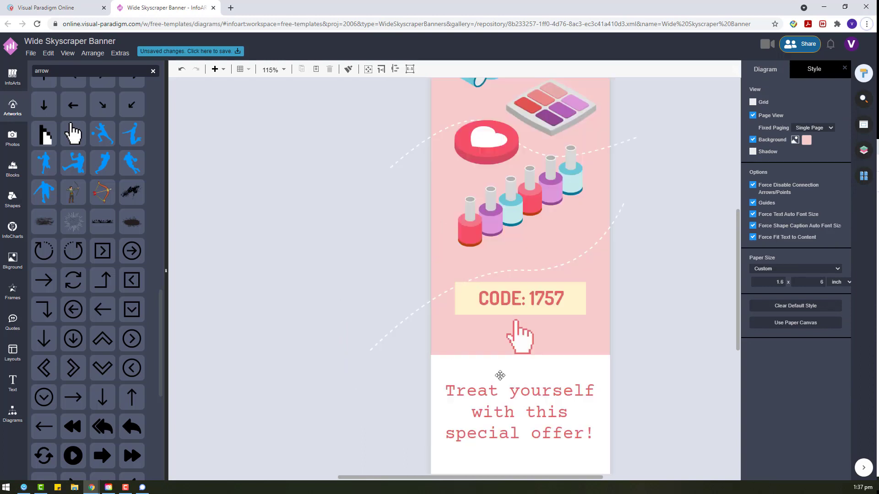
left_click(500, 376)
mouse_move(521, 355)
left_mouse_down()
mouse_move(520, 378)
mouse_move(547, 313)
mouse_move(527, 353)
mouse_move(526, 342)
left_mouse_up()
left_click(521, 366)
left_click(520, 353)
key("Left")
scroll(527, 347, "down", 4)
left_click(612, 349)
left_click(527, 346)
left_click(526, 342)
left_click(527, 341)
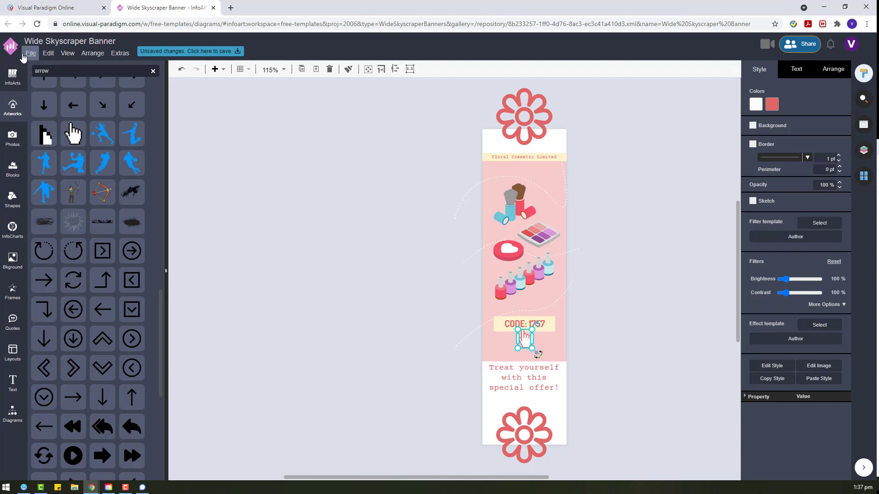
Rename the design as Cosmetic Discount Code Wide Skyscraper Banner and save it
left_click(24, 55)
left_click(54, 161)
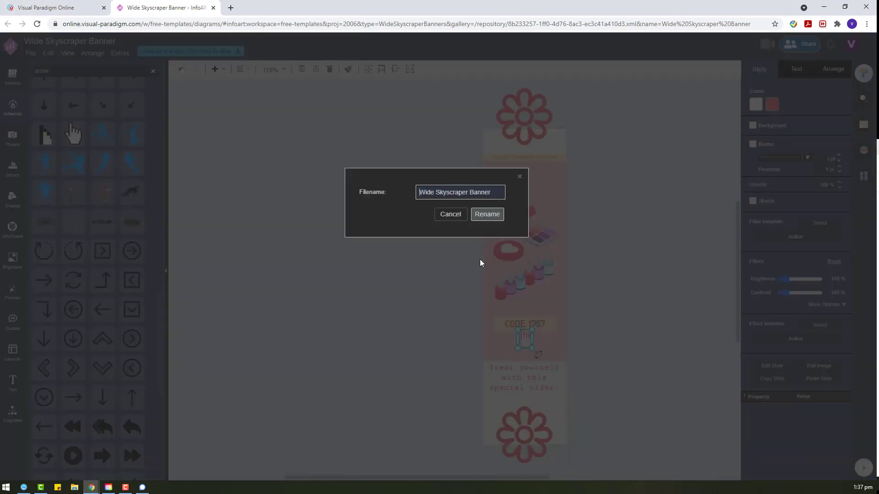
type("Cosmetic Discount Code Wid")
left_click(489, 216)
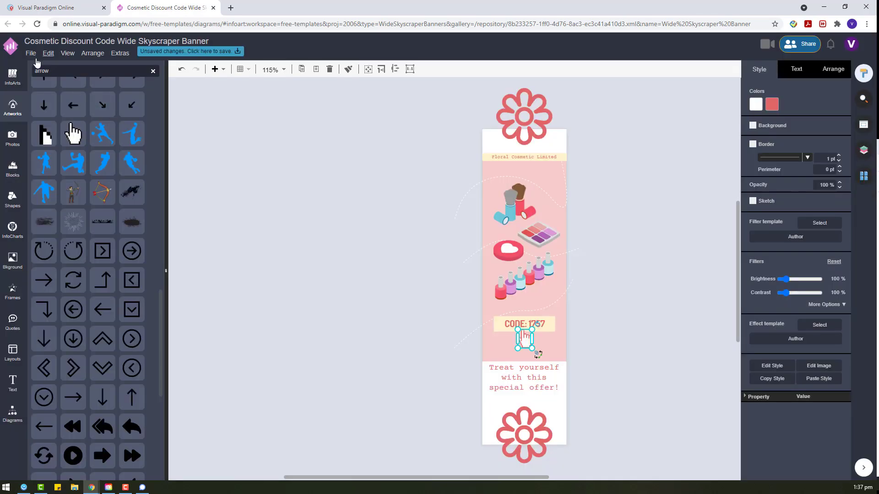
left_click(42, 55)
mouse_move(31, 54)
left_click(43, 120)
left_click(377, 238)
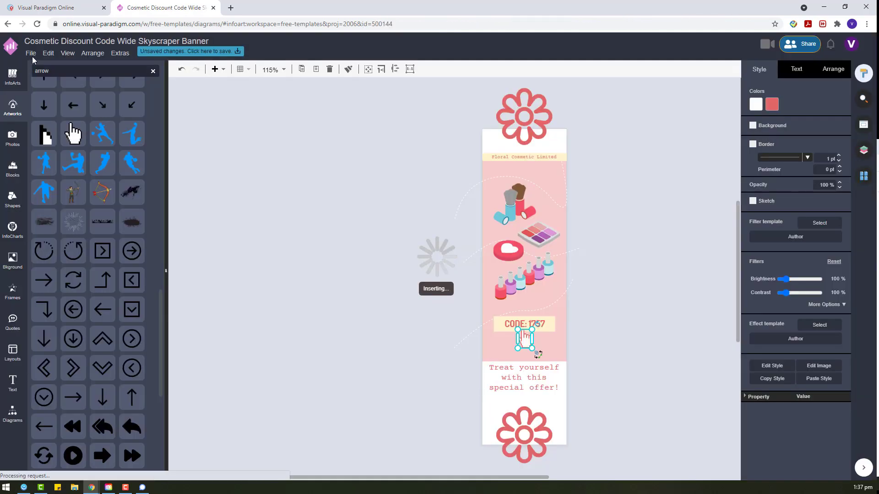
Export the banner as a JPG image at 100% zoom with border width 0 and open the downloaded file
left_click(30, 53)
mouse_move(69, 206)
left_click(164, 222)
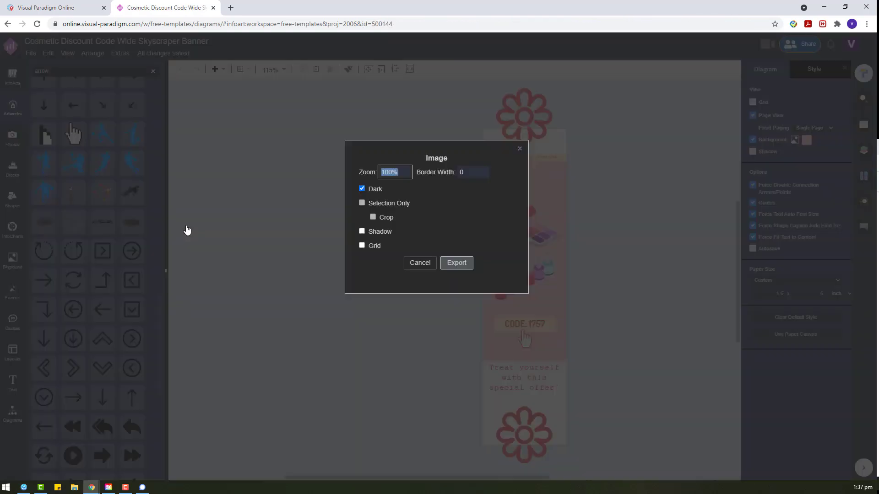
left_click(471, 268)
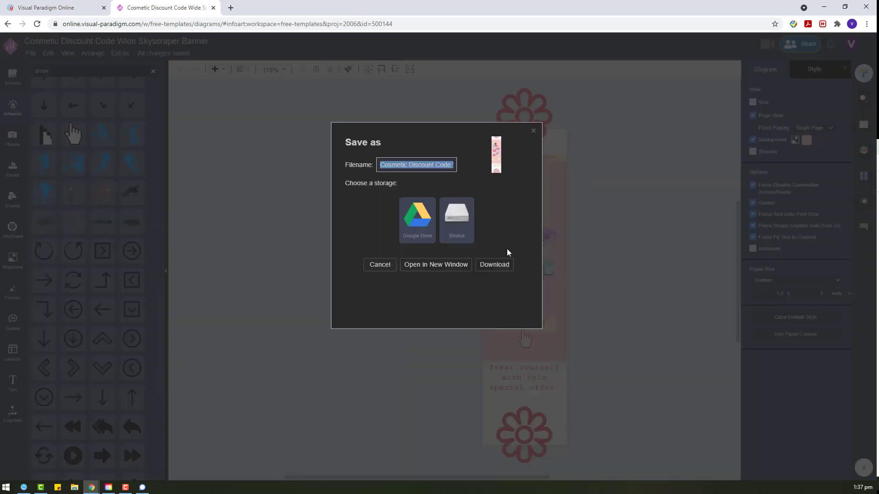
left_click(492, 263)
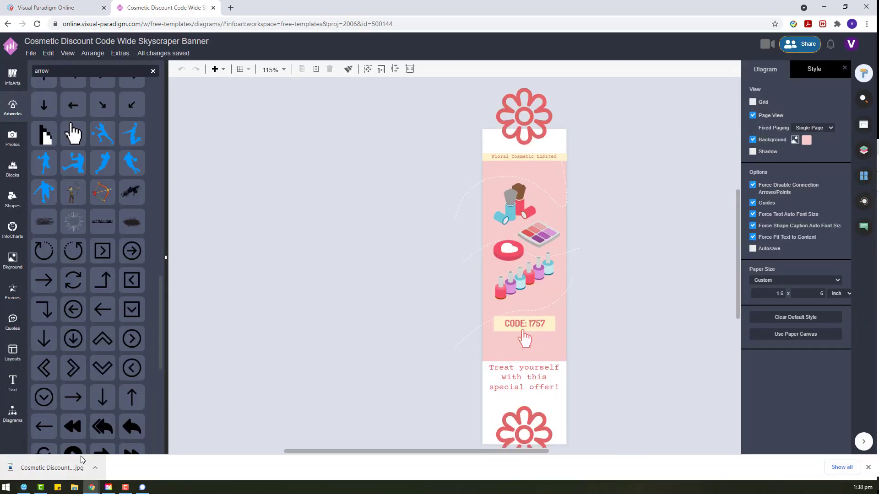
left_click(51, 467)
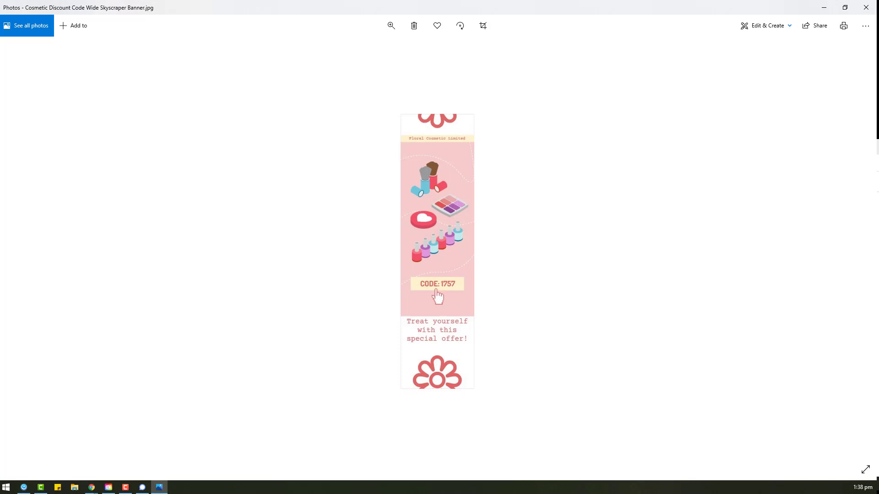